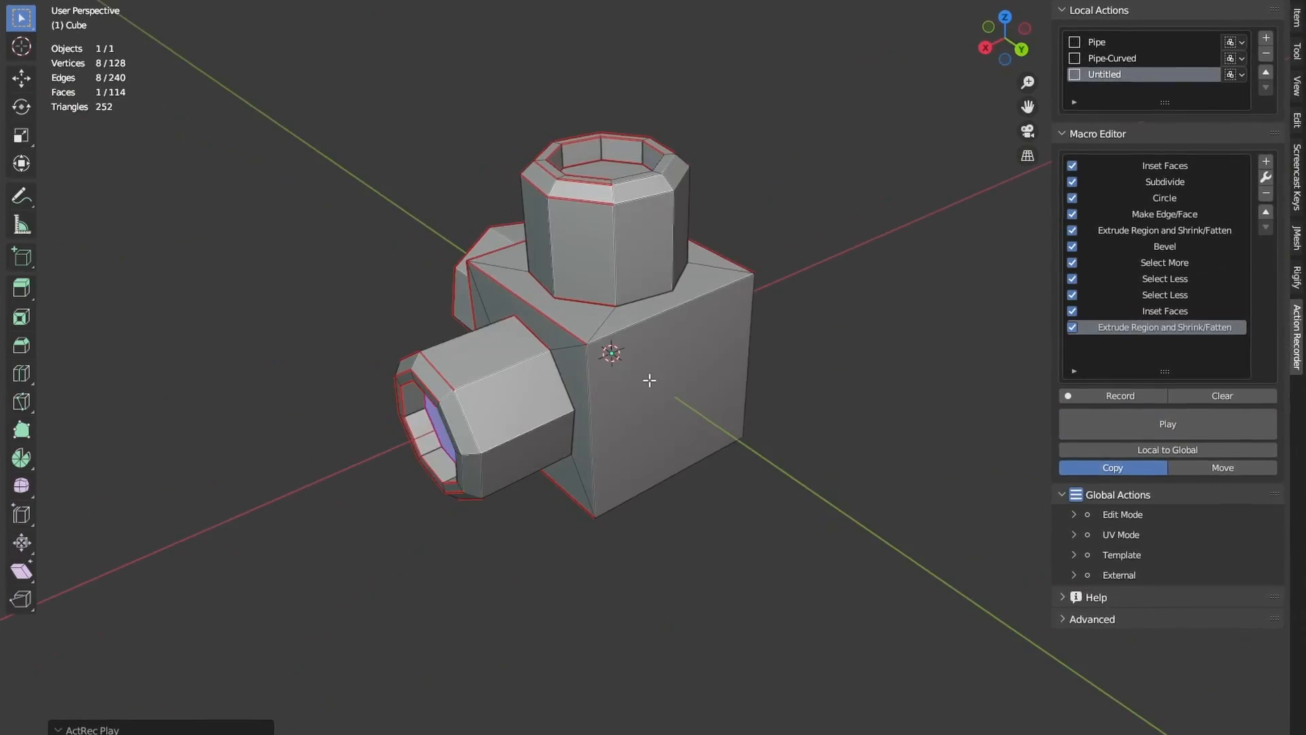
# Step: Play the untitled pipe macro on the cube's blank side face, and select the whole mesh for UV unwrapping
pyautogui.click(649, 379)
pyautogui.click(1147, 429)
pyautogui.press('a')
pyautogui.press('u')
pyautogui.click(752, 2)
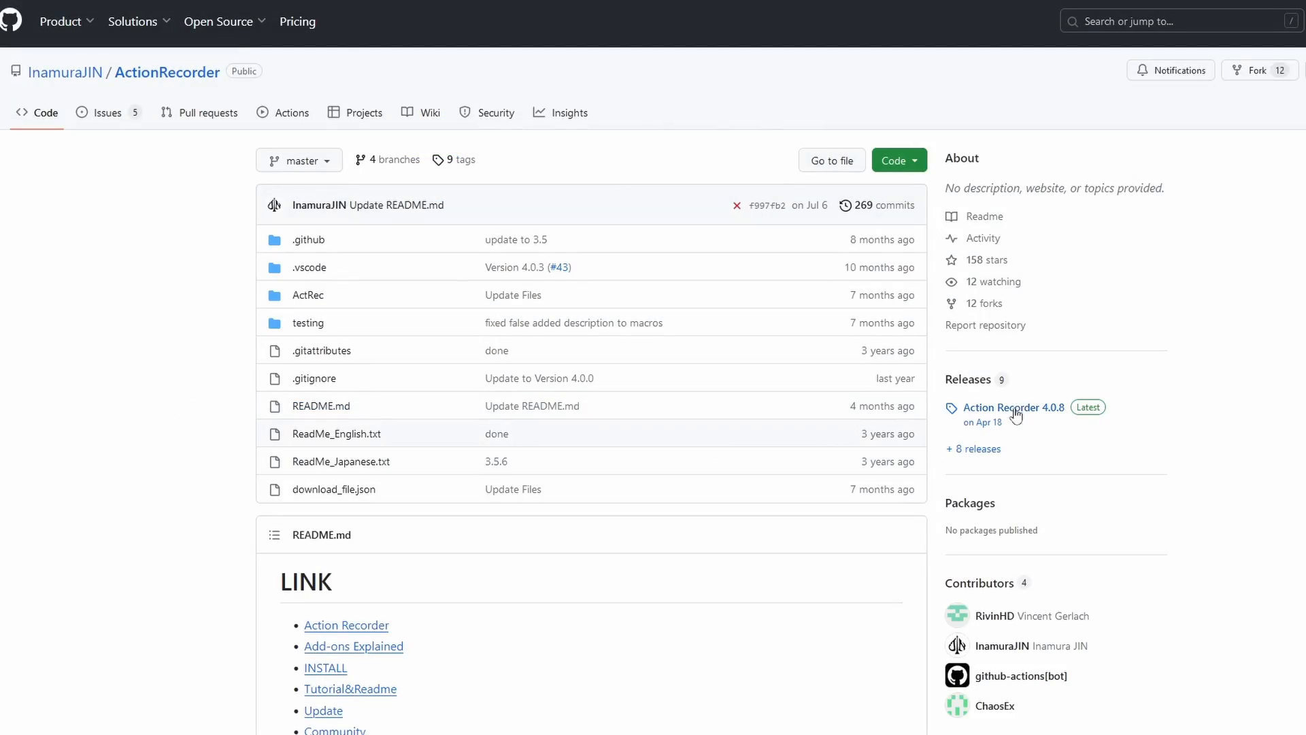
# Step: In the web browser, open the Action Recorder 4.0.8 release on GitHub and find its download files
pyautogui.click(1026, 411)
pyautogui.scroll(-5, 1026, 410)
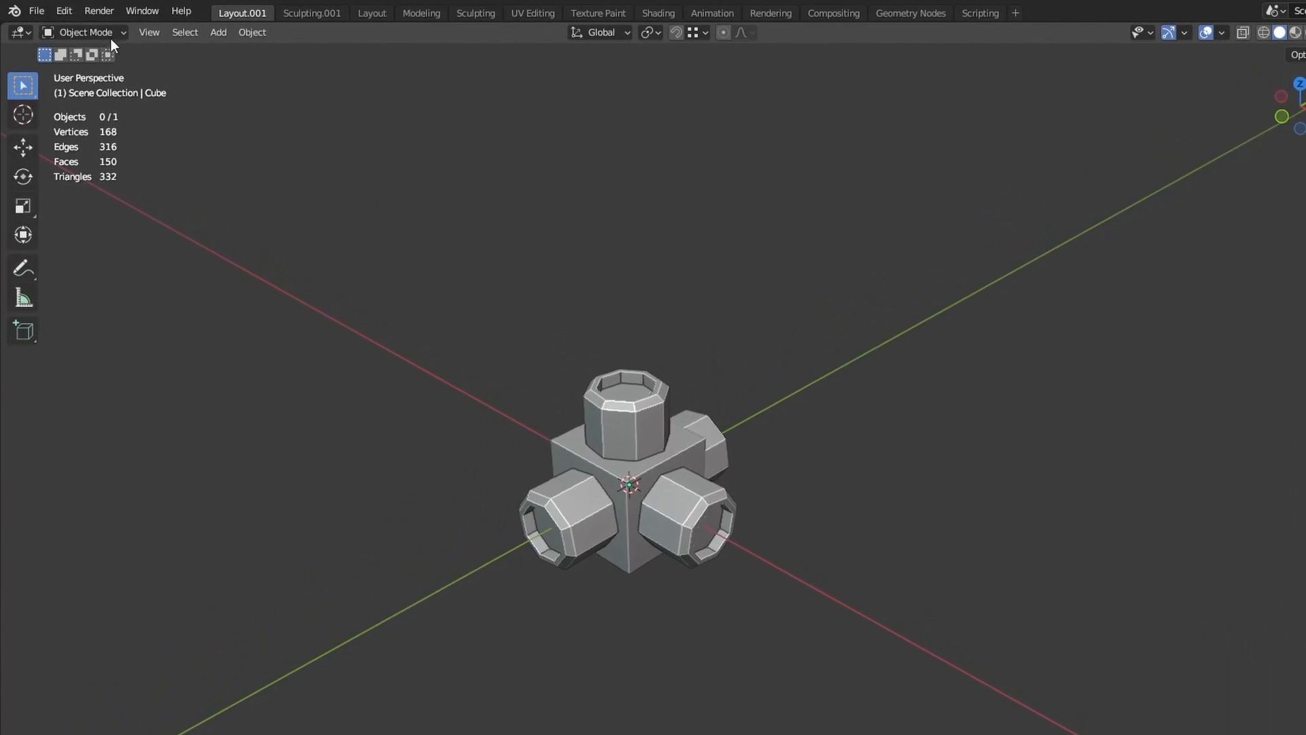
# Step: In Blender, install the add-on from ActionRecorder.zip and search the add-on list for "actio"
pyautogui.click(70, 11)
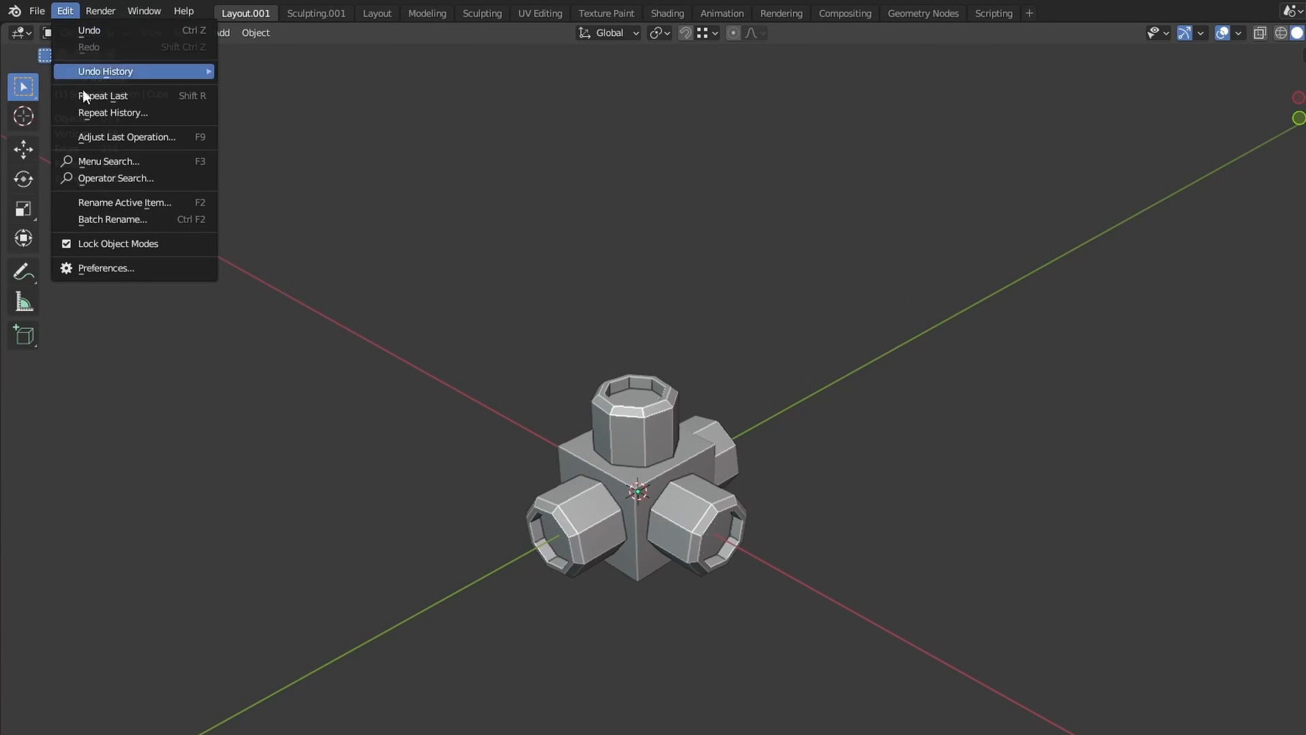
pyautogui.click(102, 263)
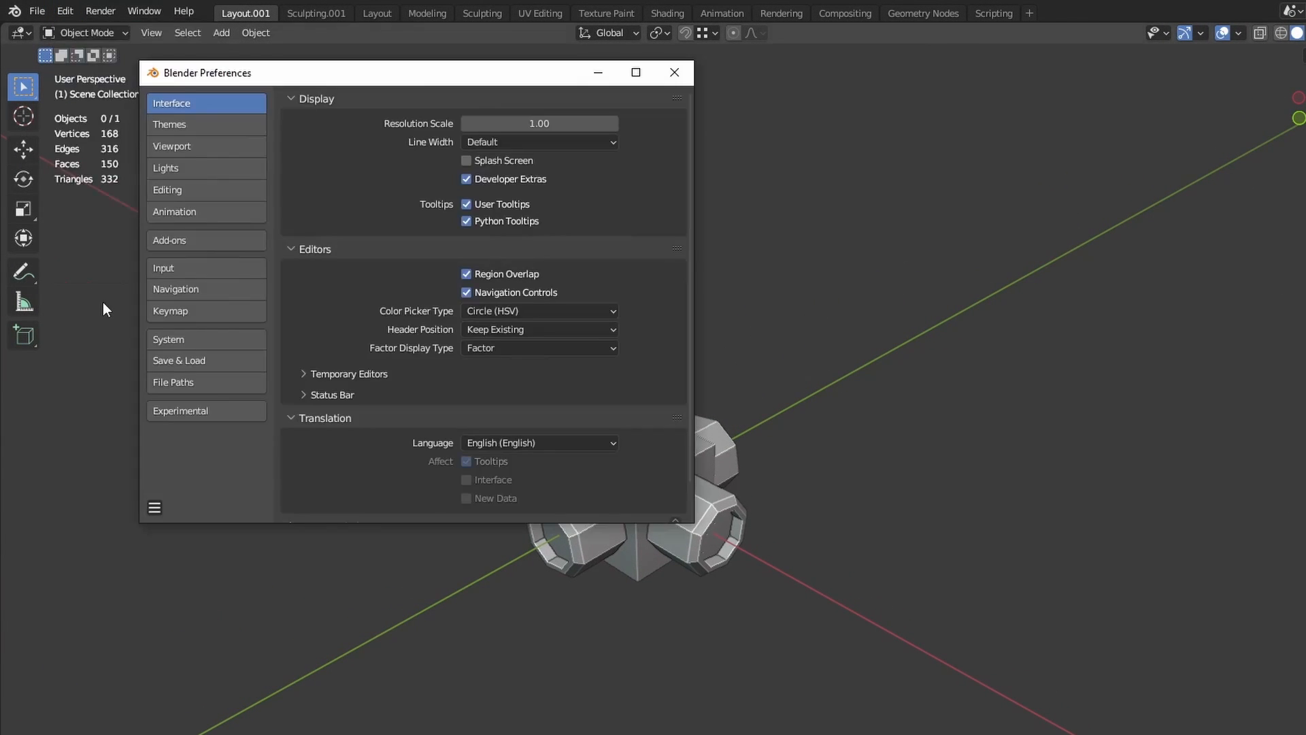
pyautogui.click(217, 240)
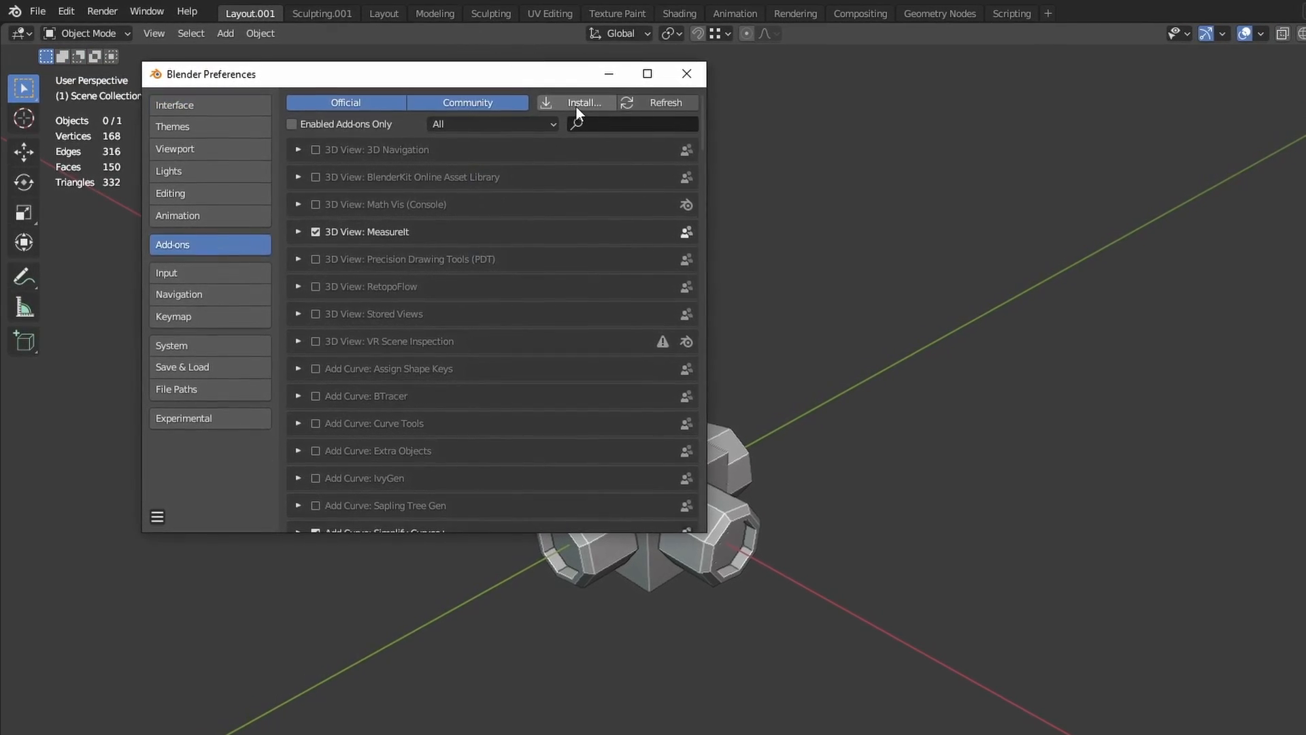
pyautogui.click(577, 103)
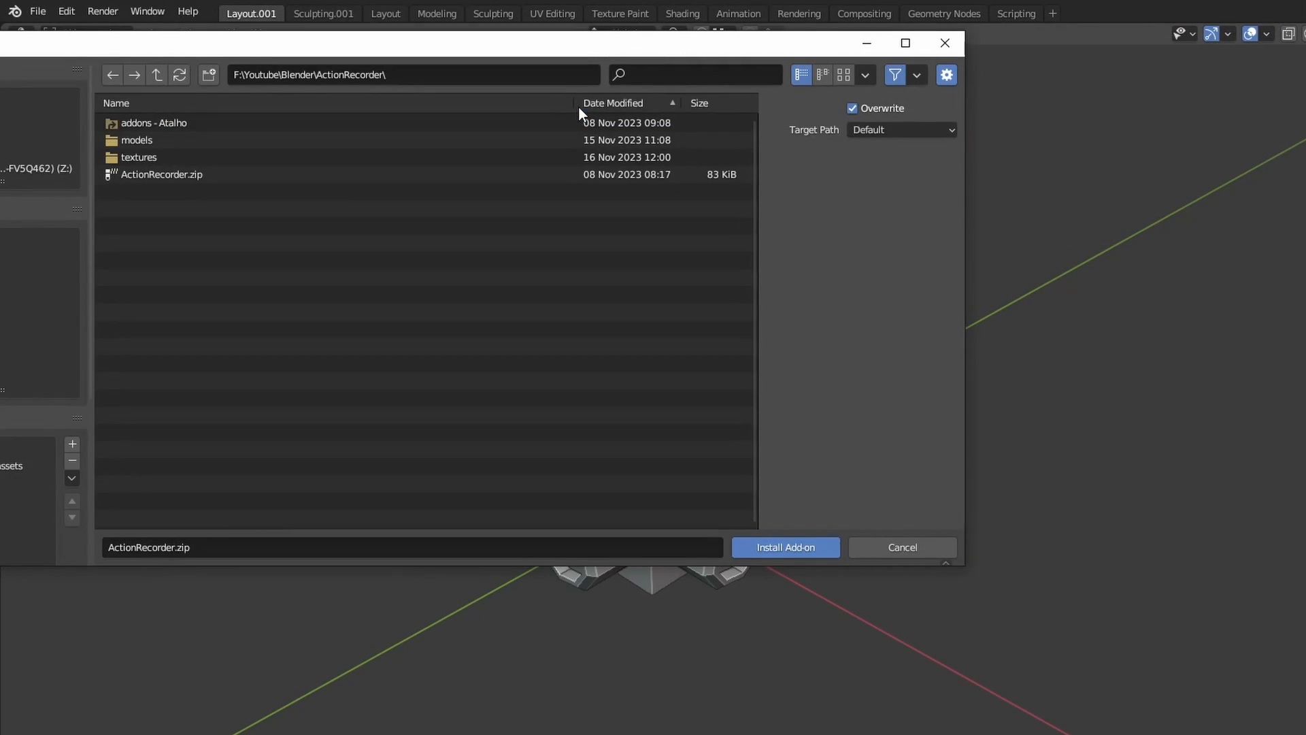
pyautogui.doubleClick(199, 175)
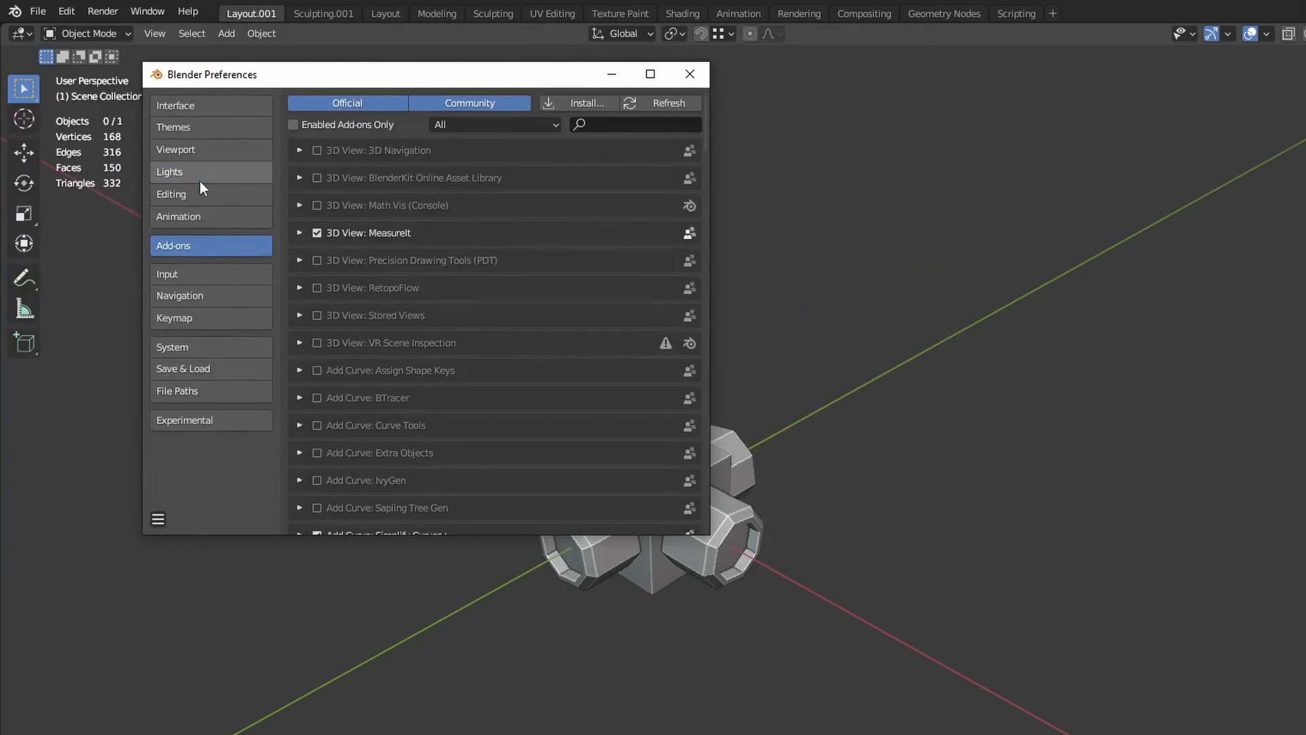
pyautogui.click(640, 127)
pyautogui.write('actio')
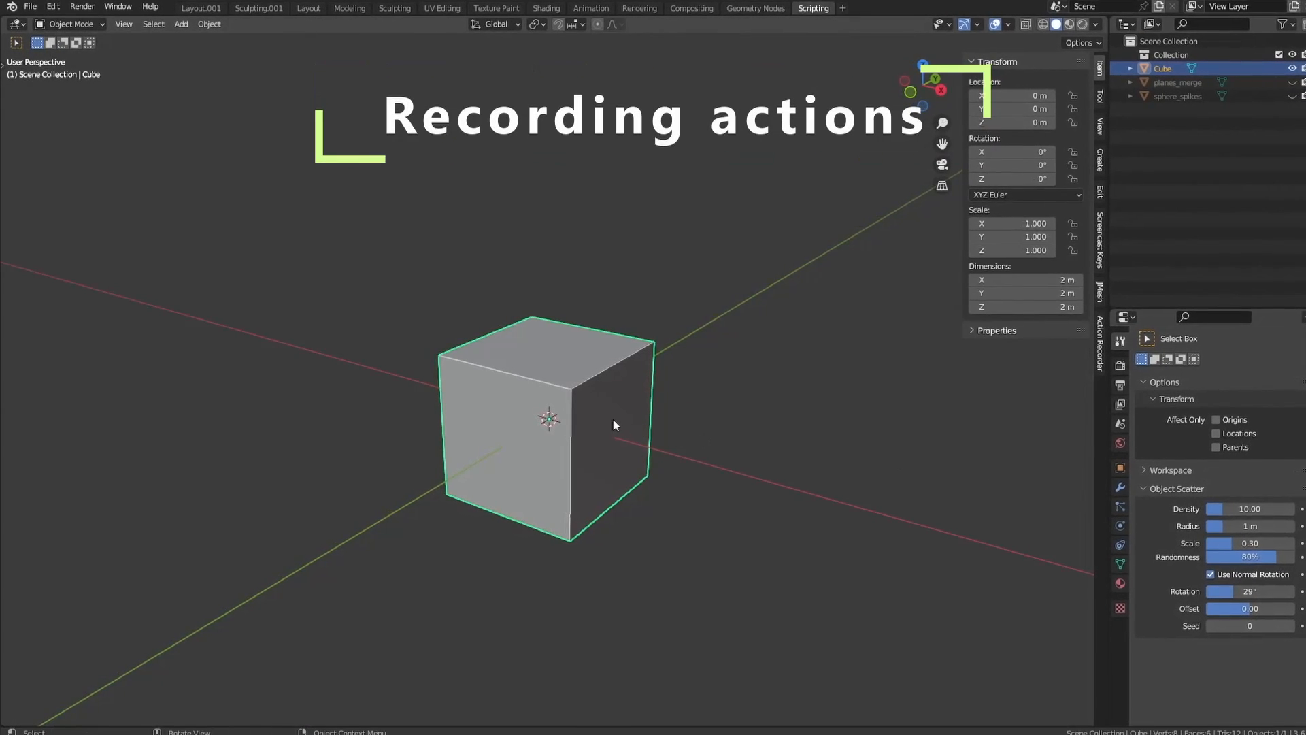
# Step: Put the cube in Edit Mode with face selection and show the Action Recorder tools
pyautogui.press('Tab')
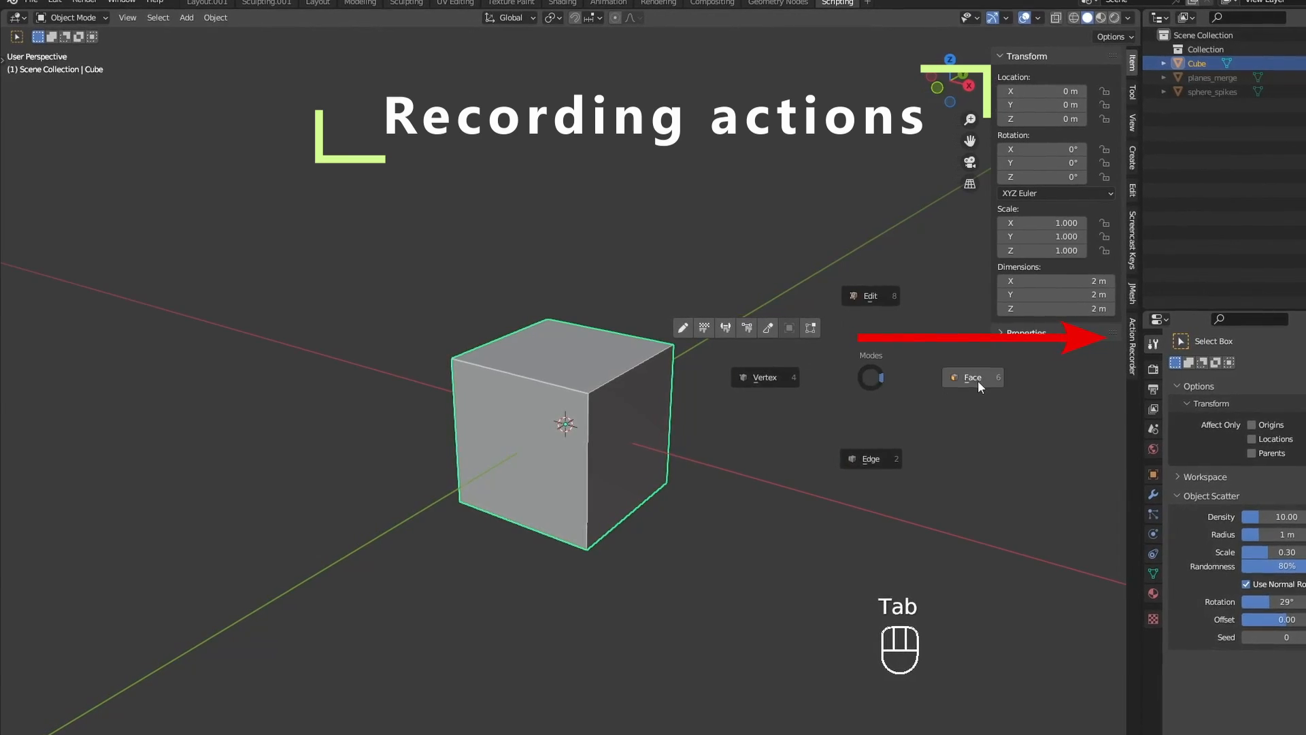
pyautogui.click(978, 380)
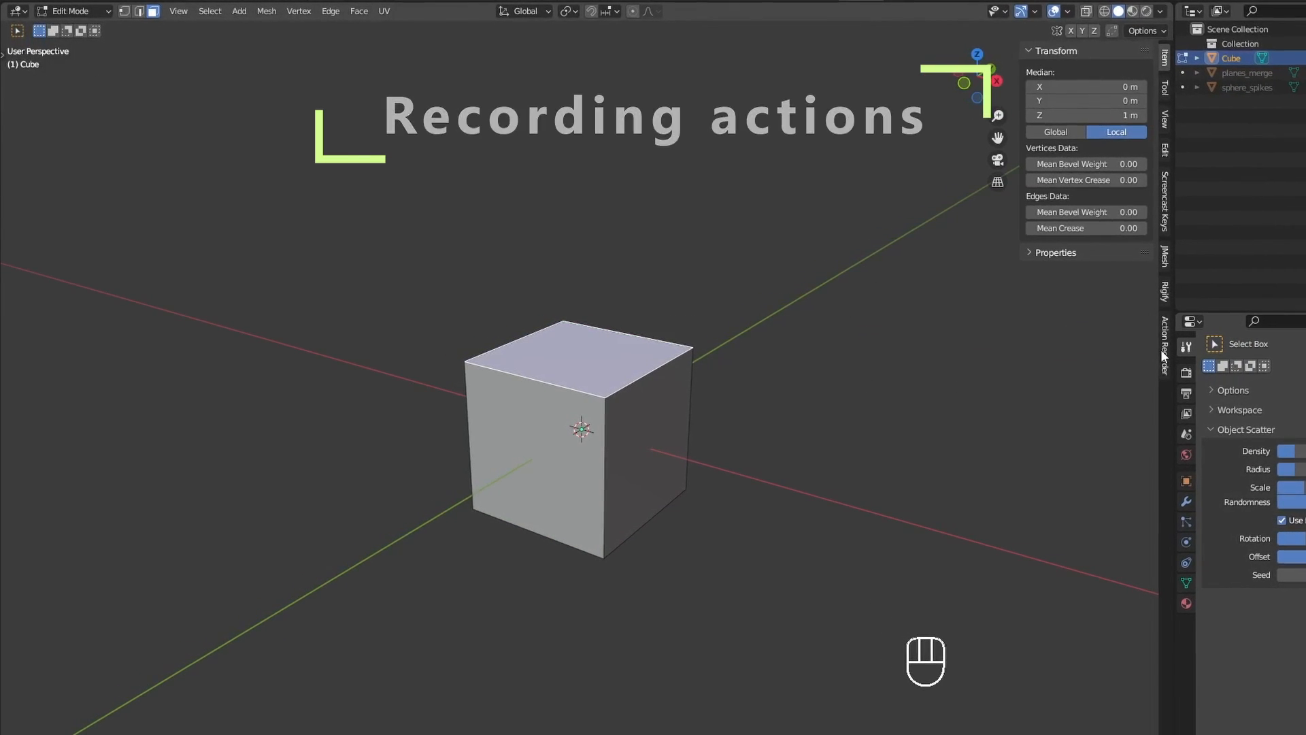
pyautogui.click(1140, 349)
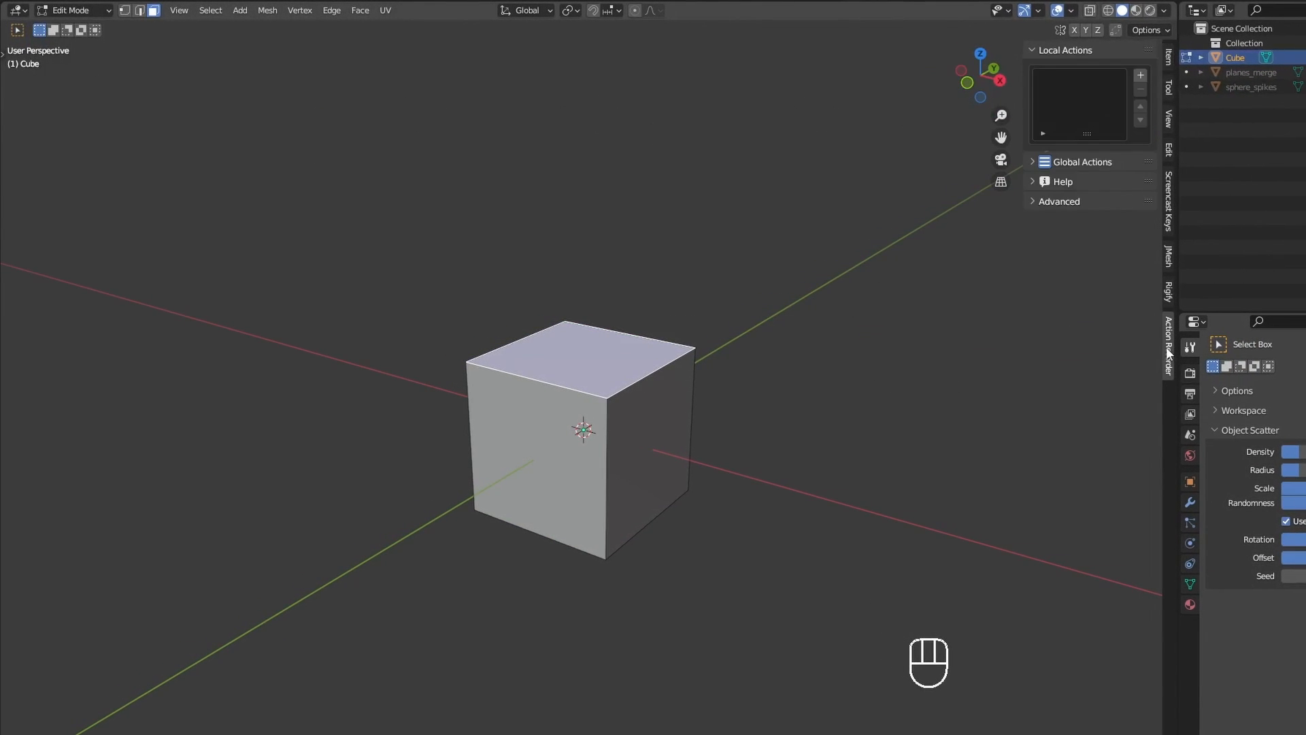
# Step: Start recording a new local action and inset the cube's top face by 0.2 m
pyautogui.click(1141, 75)
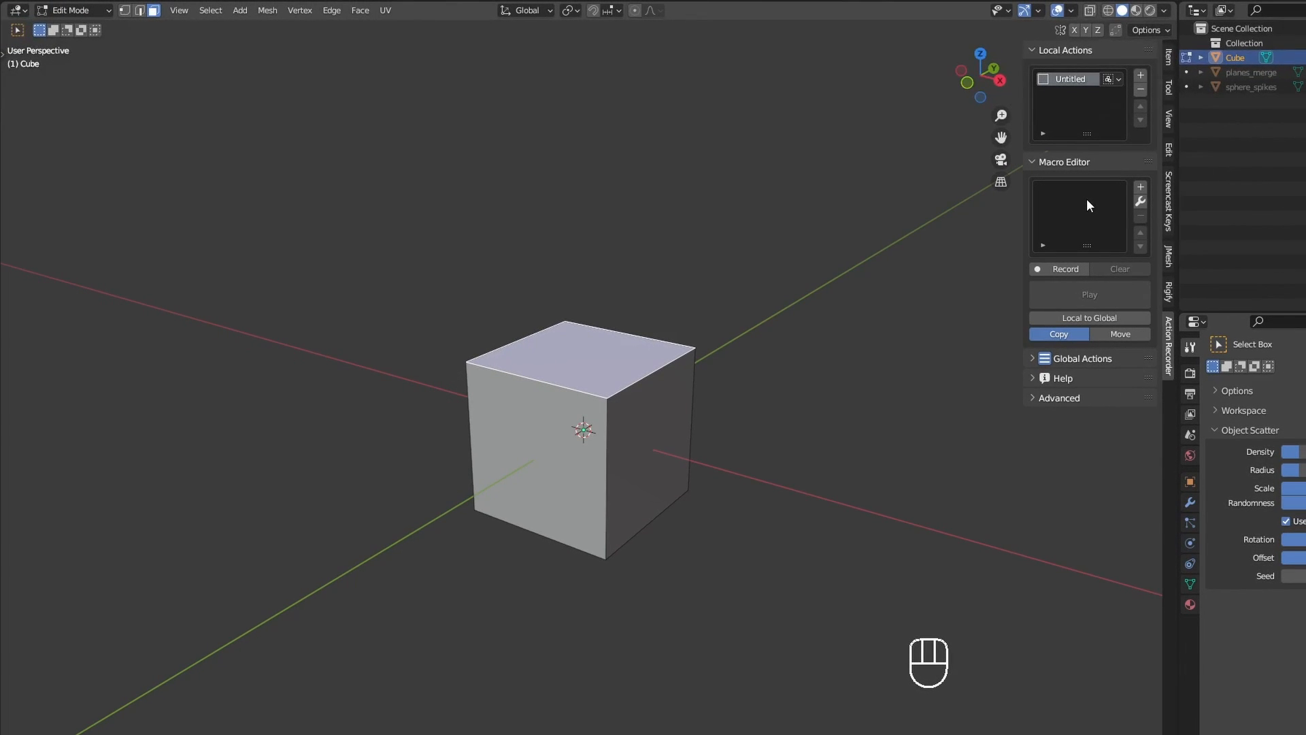
pyautogui.click(1054, 268)
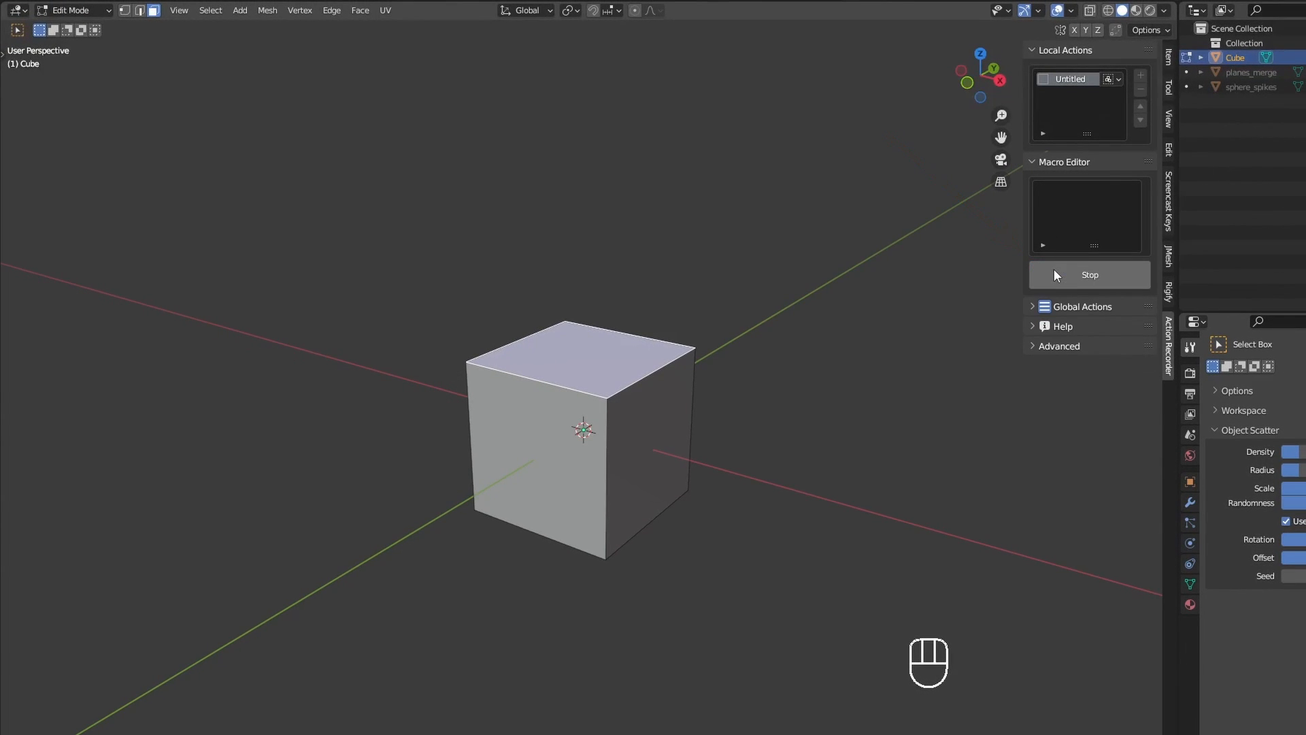
pyautogui.write('i0.2')
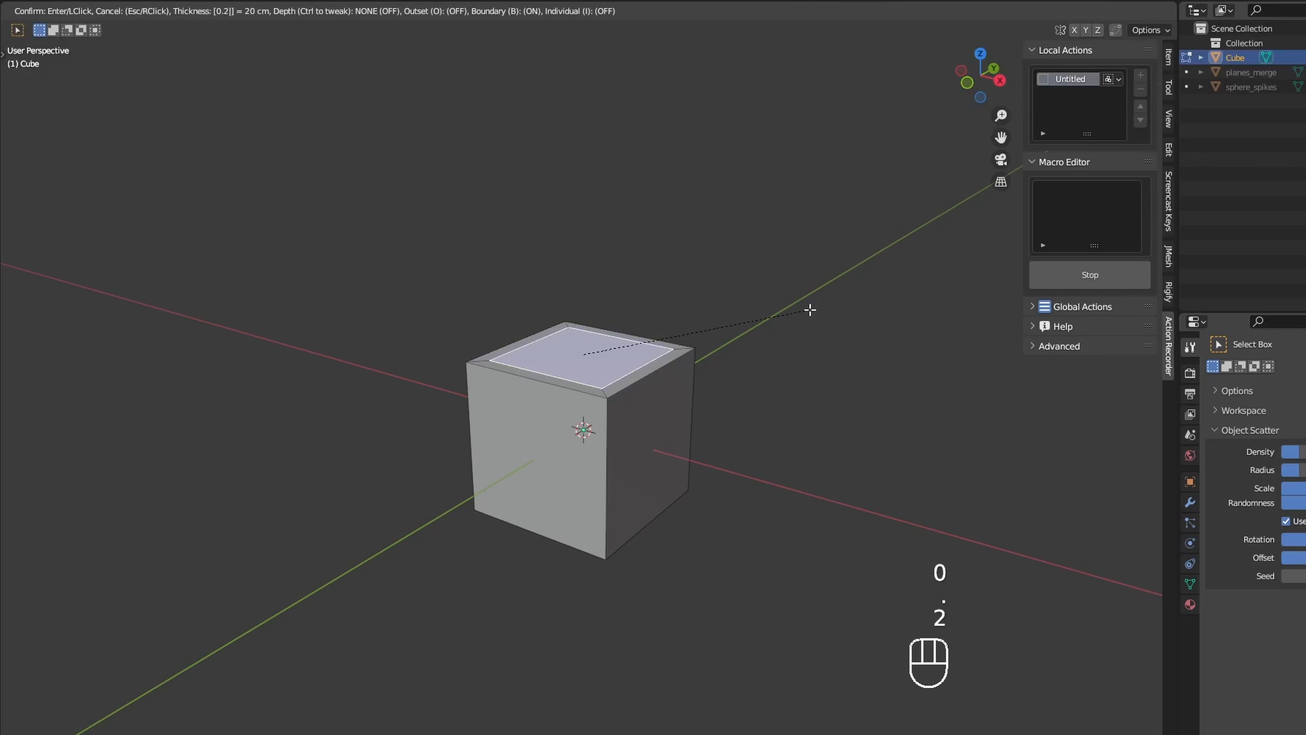
pyautogui.press('Return')
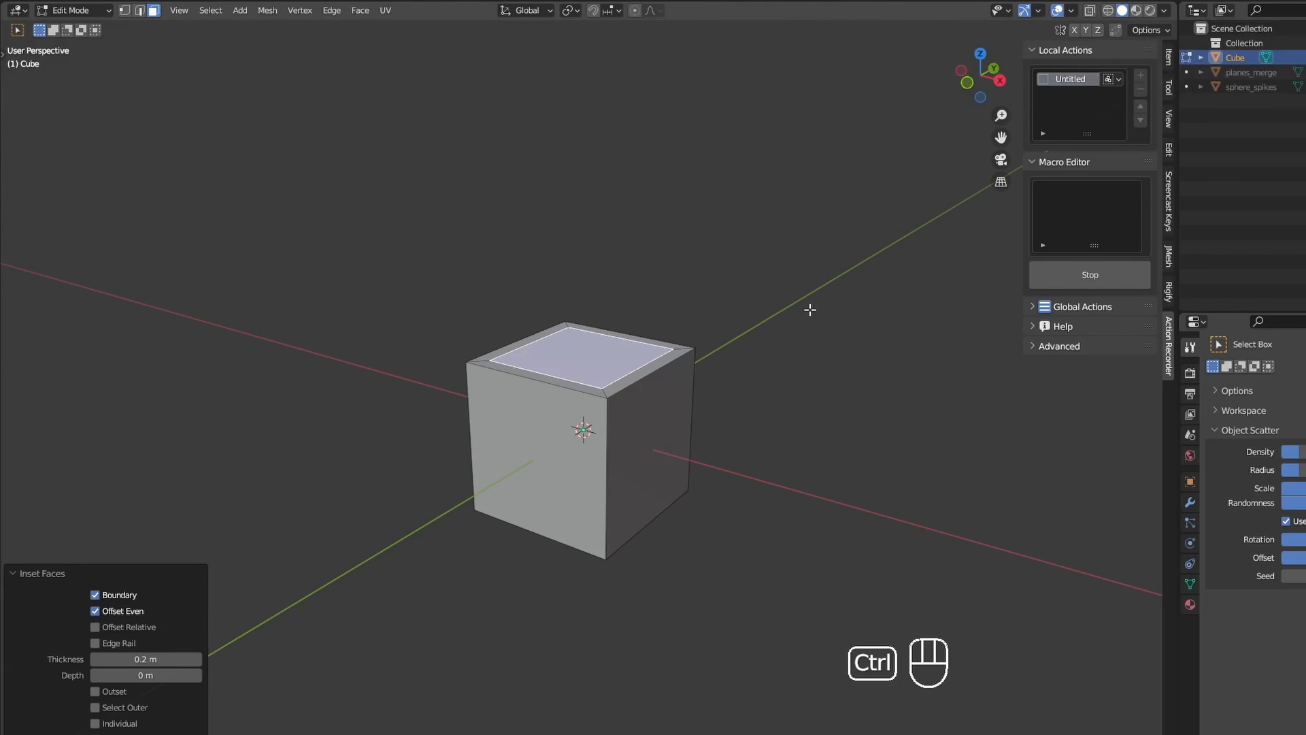
# Step: Extrude the inset top face along its normals by -0.2 m and stop the macro recording
pyautogui.hotkey('ctrl', 'f')
pyautogui.click(807, 323)
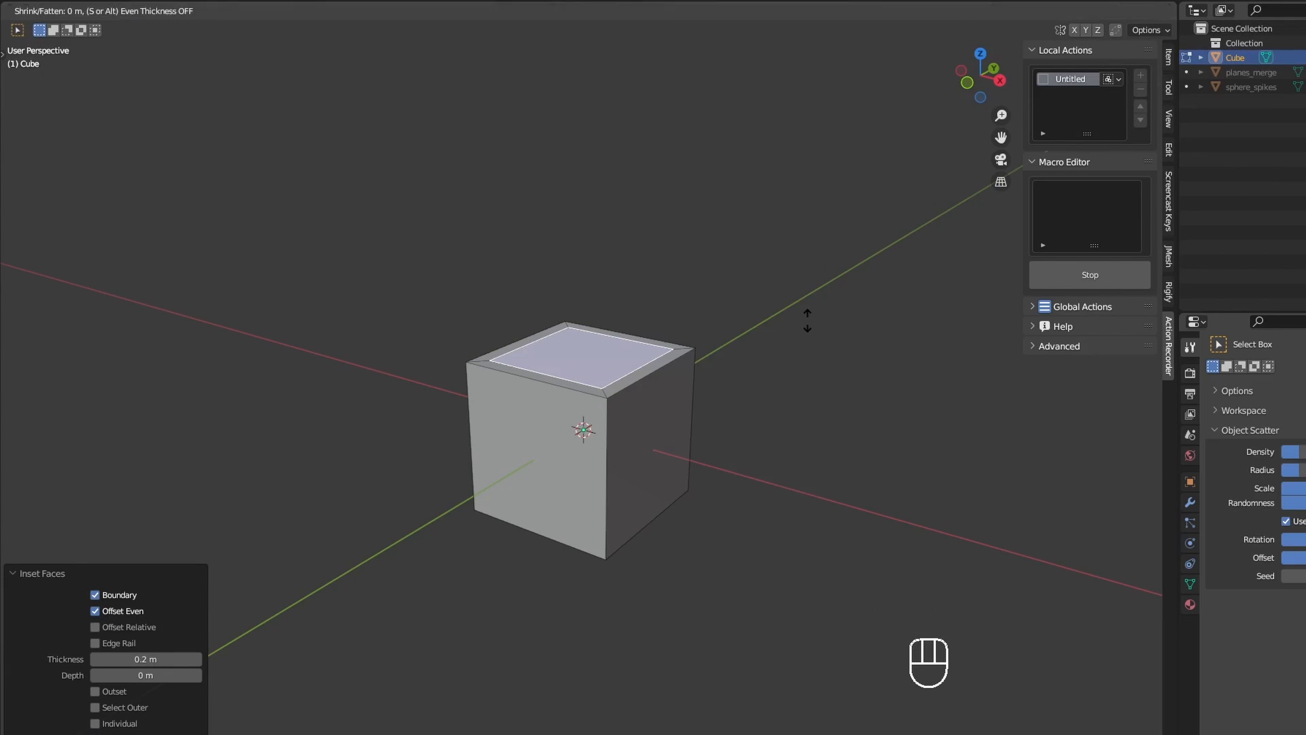
pyautogui.write('-0.2')
pyautogui.press('Return')
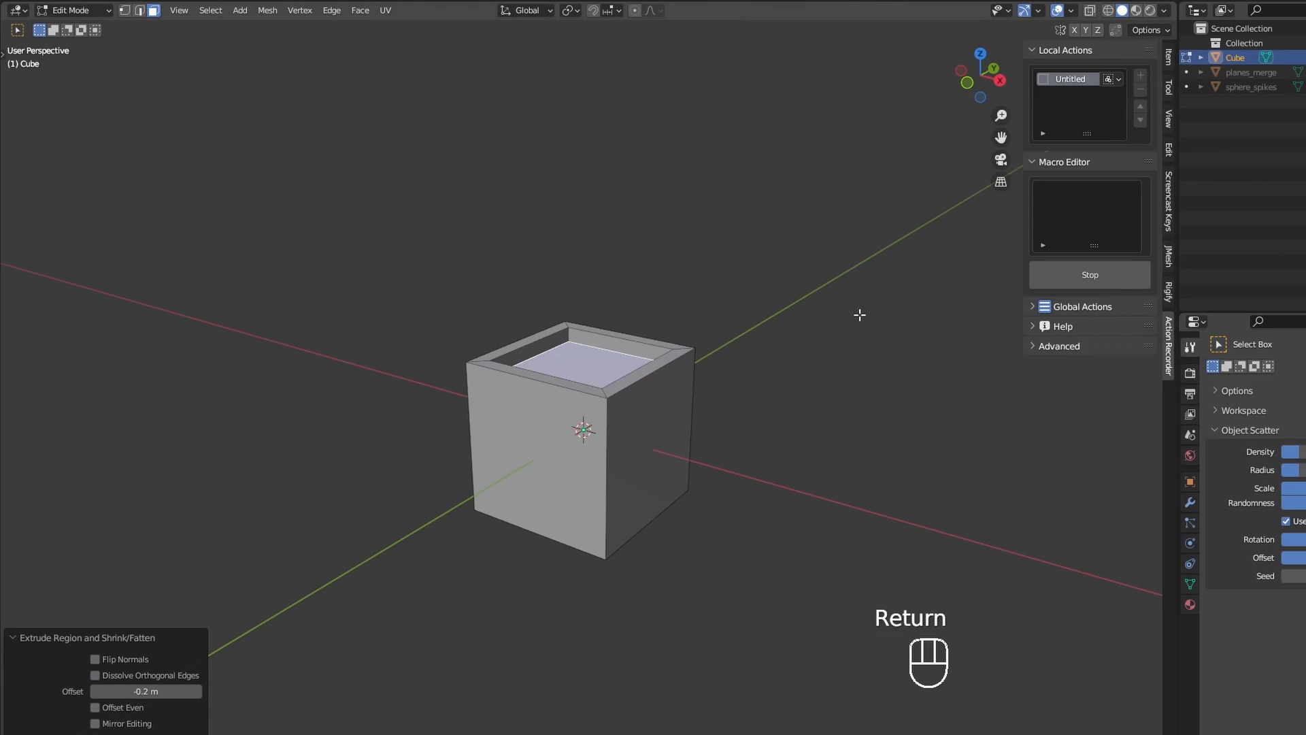
pyautogui.click(1076, 280)
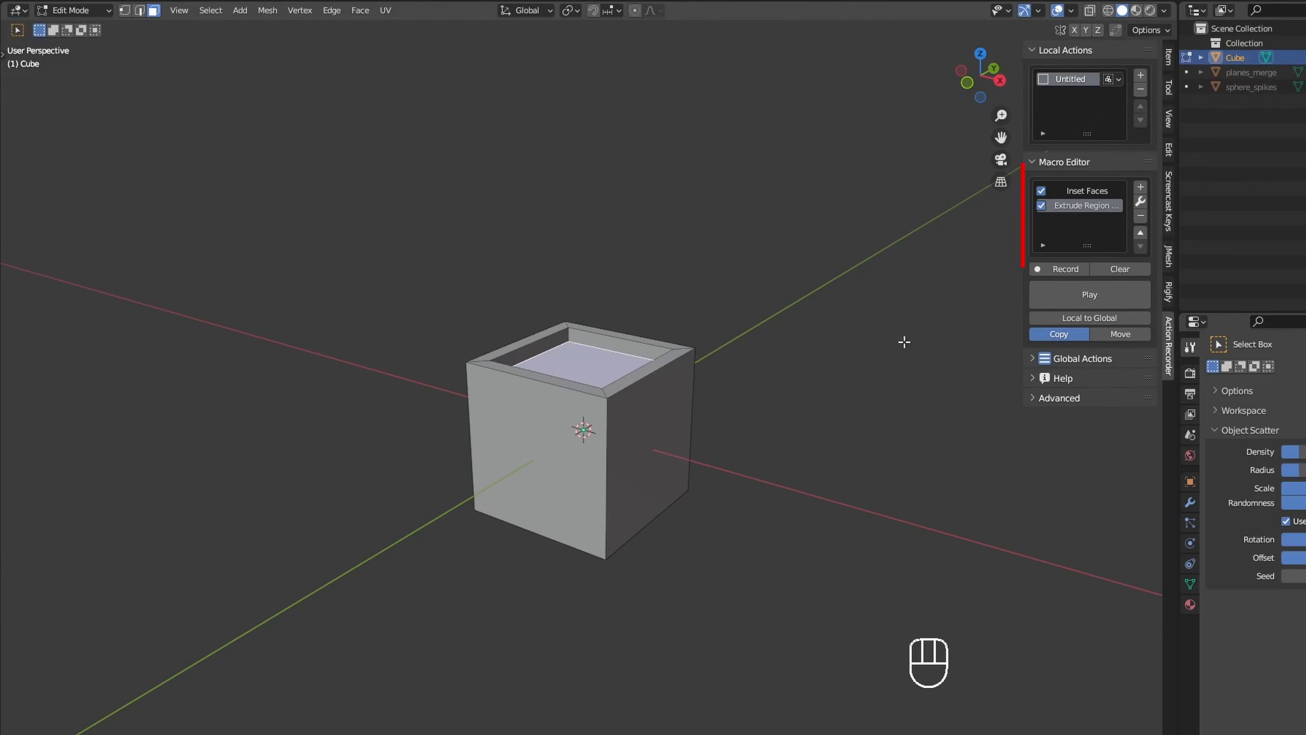
# Step: Play the recorded inset-and-extrude macro on the cube's four side faces, doing the last two together
pyautogui.click(656, 445)
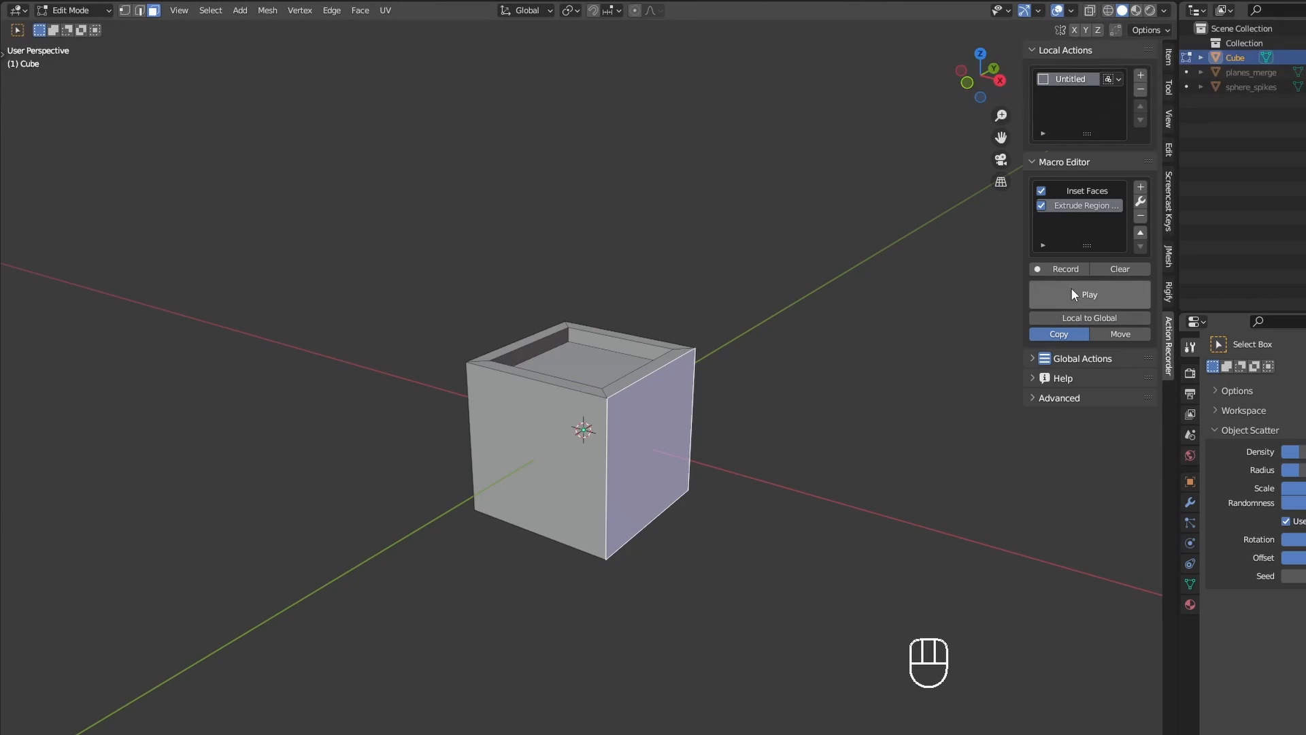
pyautogui.click(1071, 290)
pyautogui.click(573, 483)
pyautogui.click(1072, 300)
pyautogui.moveTo(476, 421); pyautogui.dragTo(755, 406, button='middle')
pyautogui.click(653, 427)
pyautogui.keyDown('shift'); pyautogui.click(559, 435); pyautogui.keyUp('shift')
pyautogui.click(1063, 292)
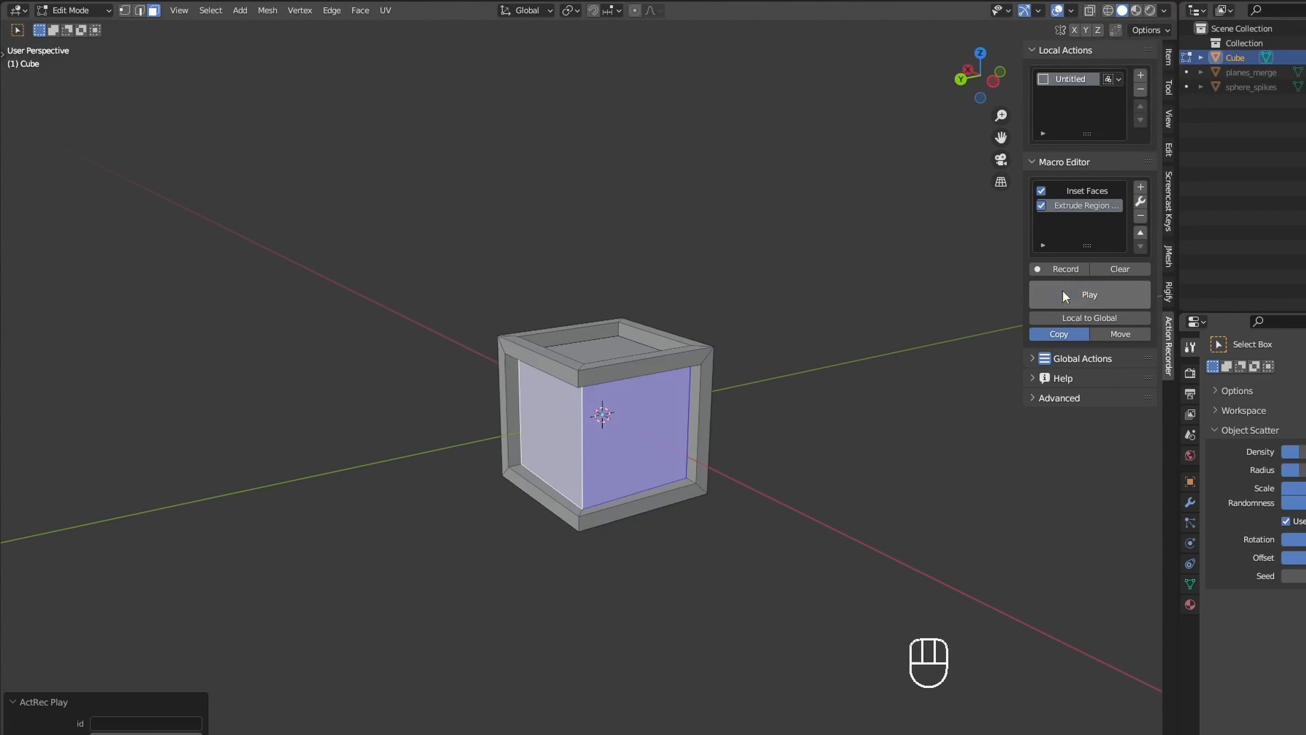
pyautogui.moveTo(737, 528); pyautogui.dragTo(935, 298, button='middle')
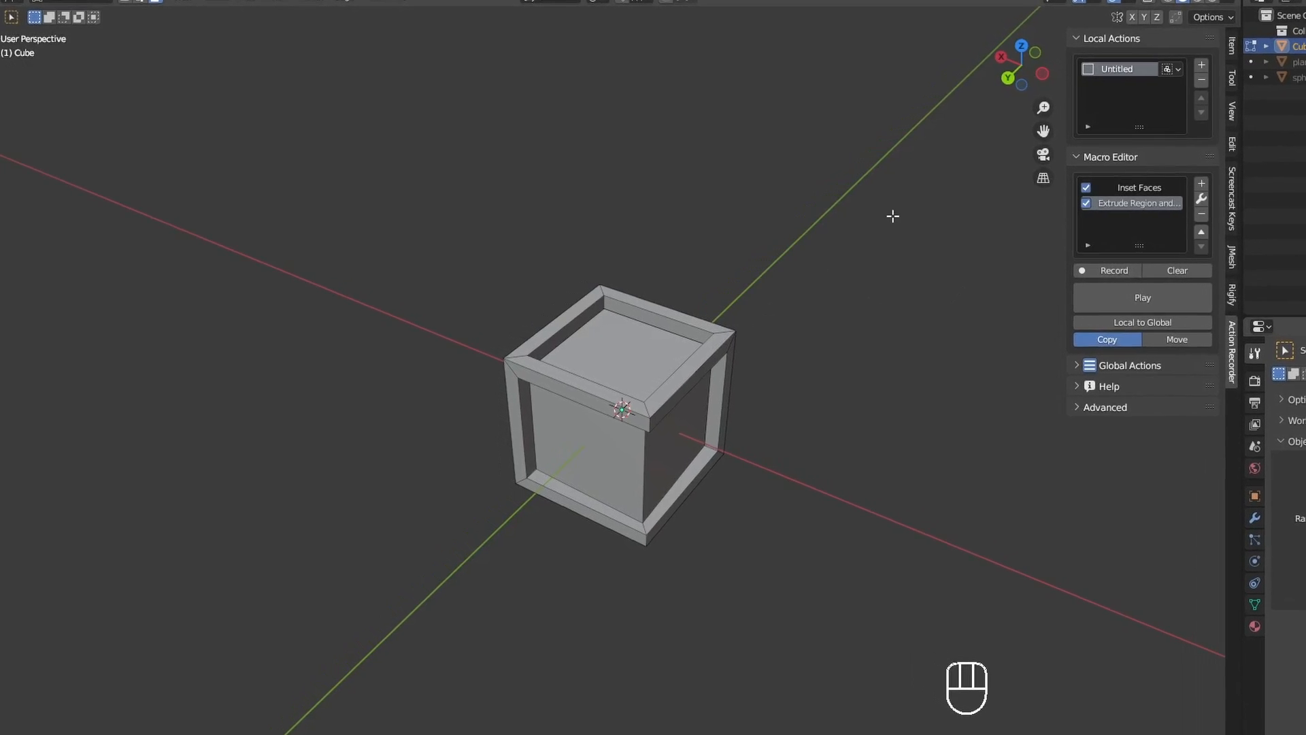
# Step: Rename the untitled local action to "Inset faces" and give it the inward-pointing arrows icon
pyautogui.doubleClick(1080, 76)
pyautogui.write('Inset faces')
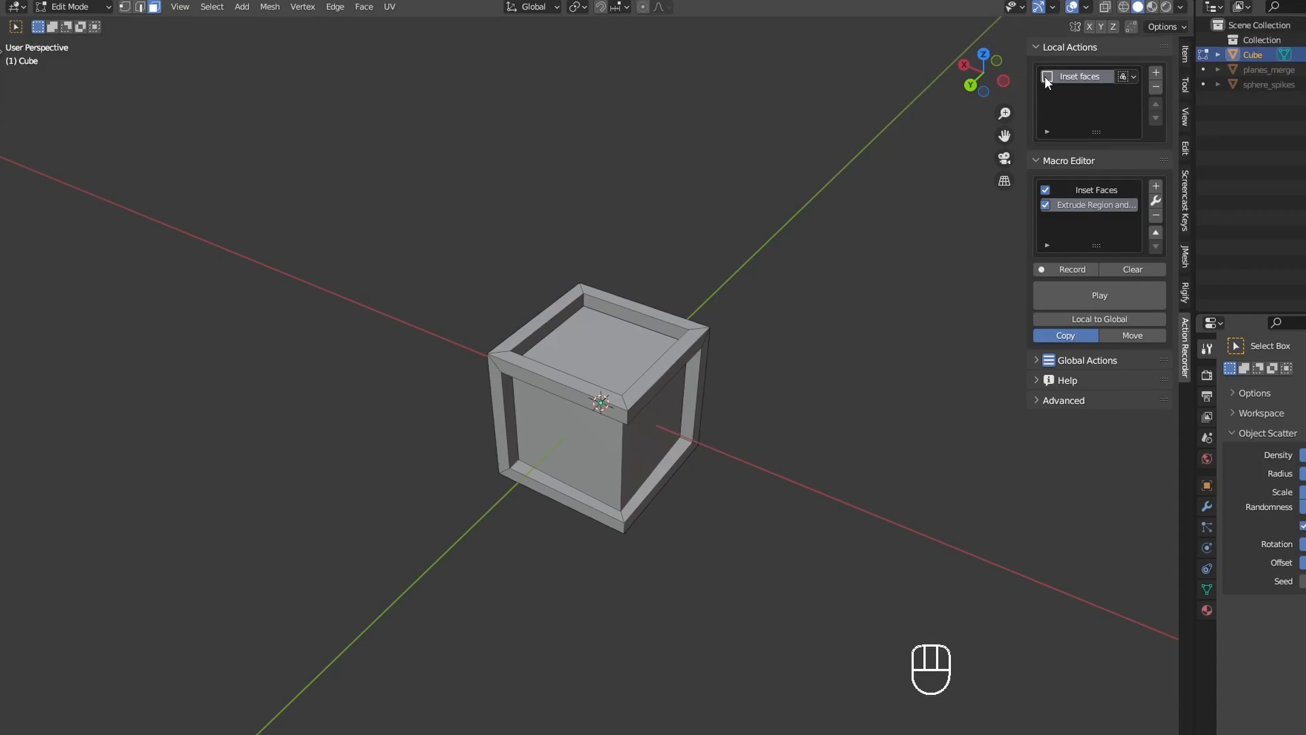
pyautogui.click(1047, 77)
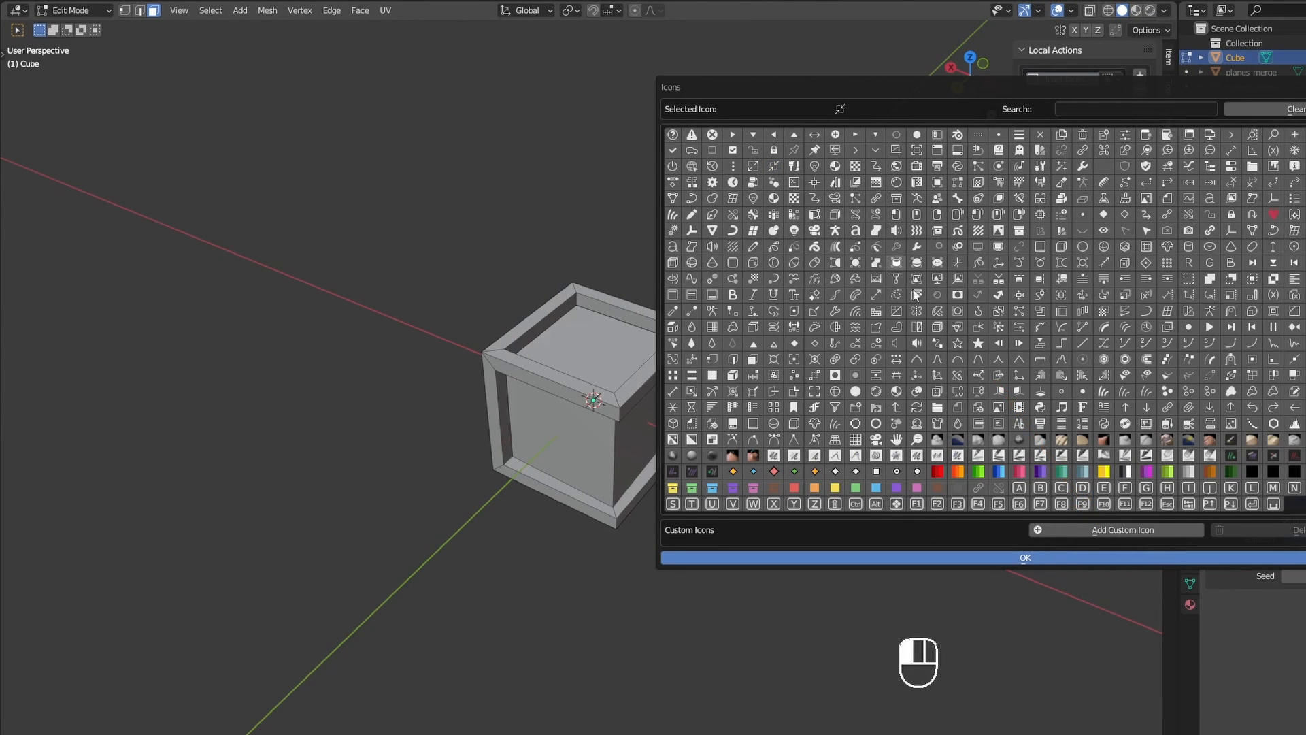
pyautogui.click(1091, 558)
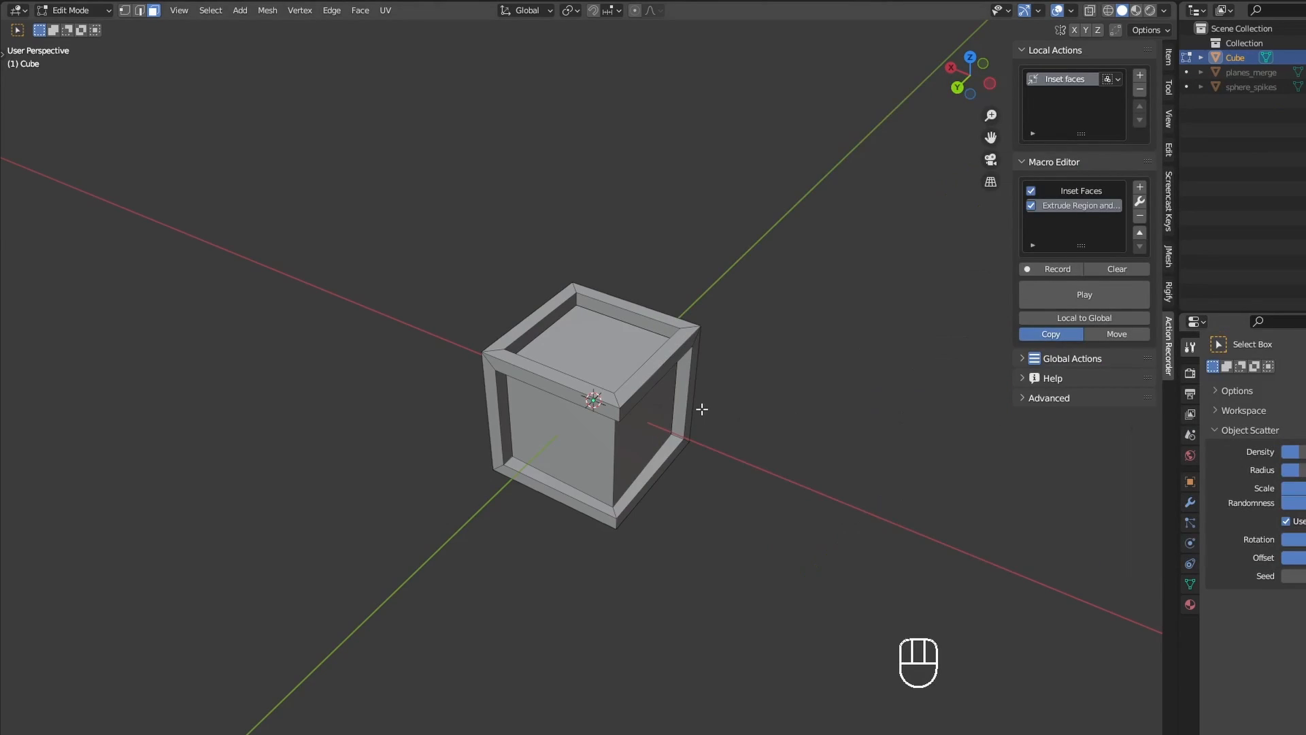
# Step: Return to Object Mode, hide the Cube and show the sphere_spikes object instead
pyautogui.press('Tab')
pyautogui.click(1305, 58)
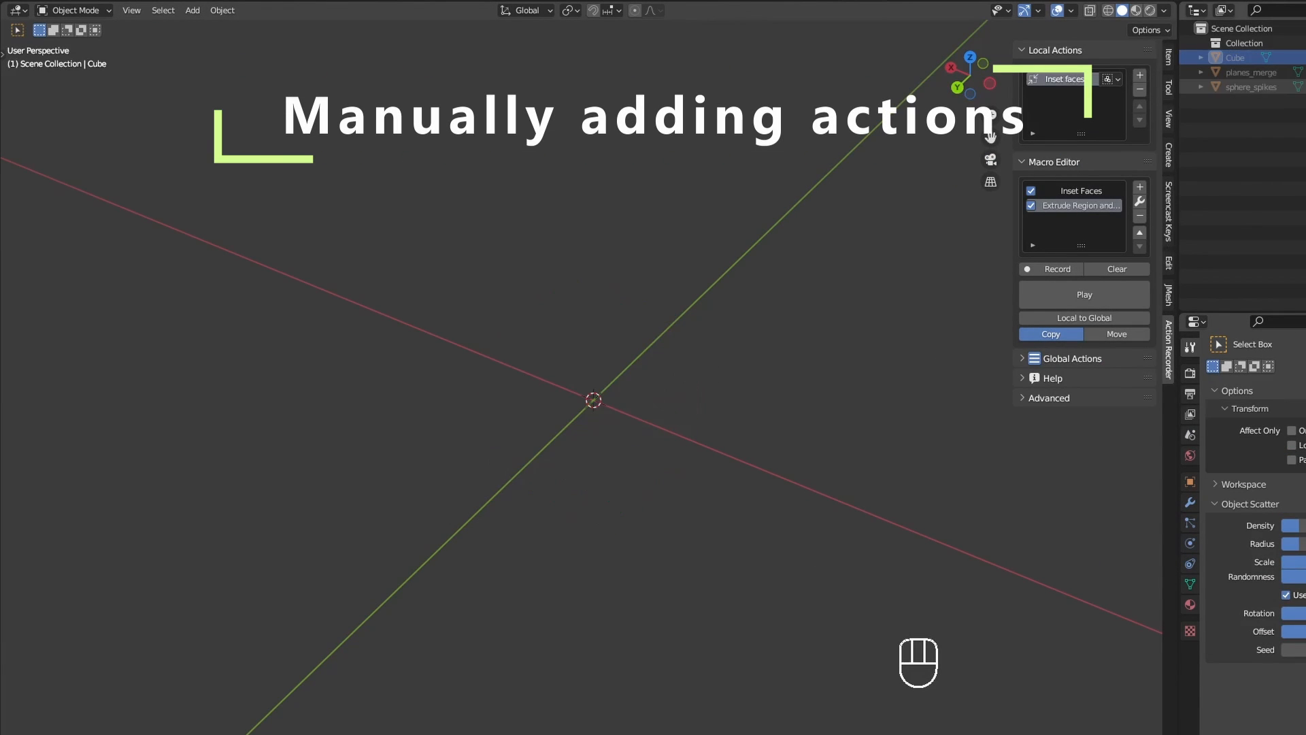
pyautogui.click(1305, 87)
pyautogui.scroll(4, 517, 511)
pyautogui.moveTo(517, 515); pyautogui.dragTo(575, 486, button='middle')
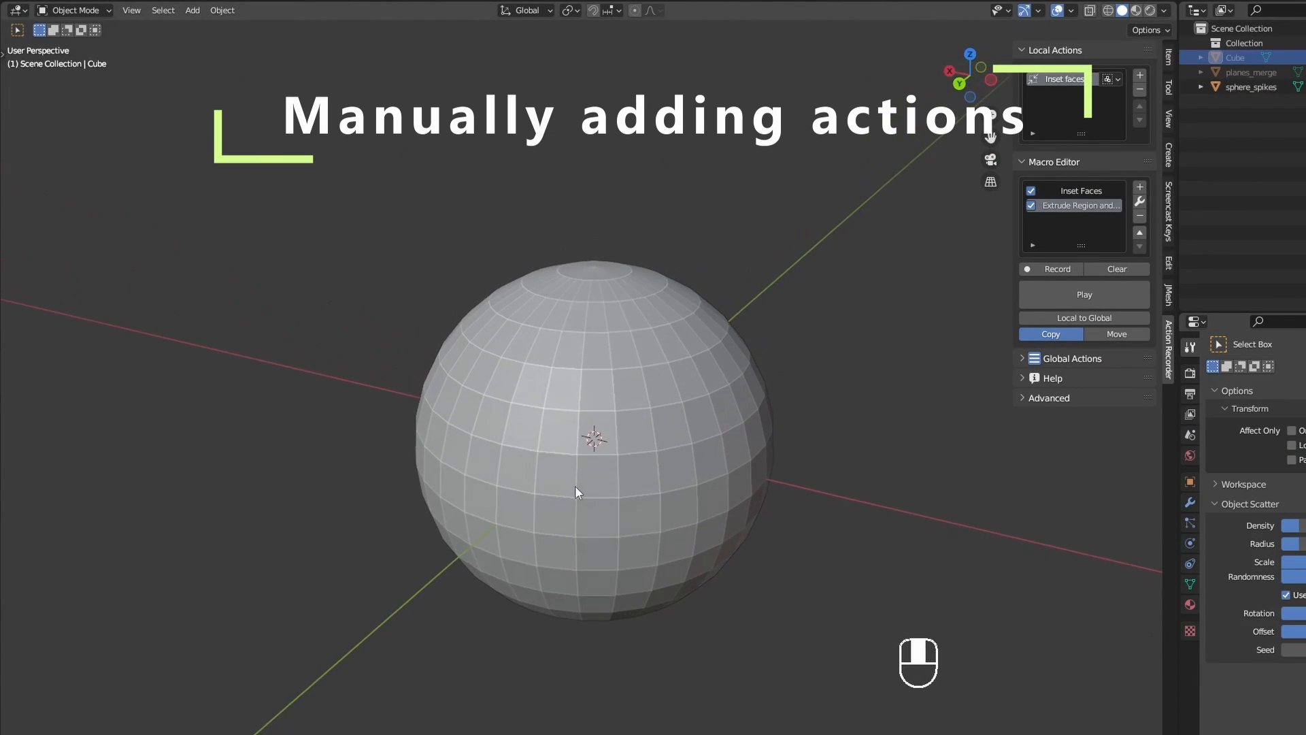
# Step: Put the sphere in Edit Mode with no faces selected and add a local action named "Spike"
pyautogui.click(575, 486)
pyautogui.press('Tab')
pyautogui.click(676, 489)
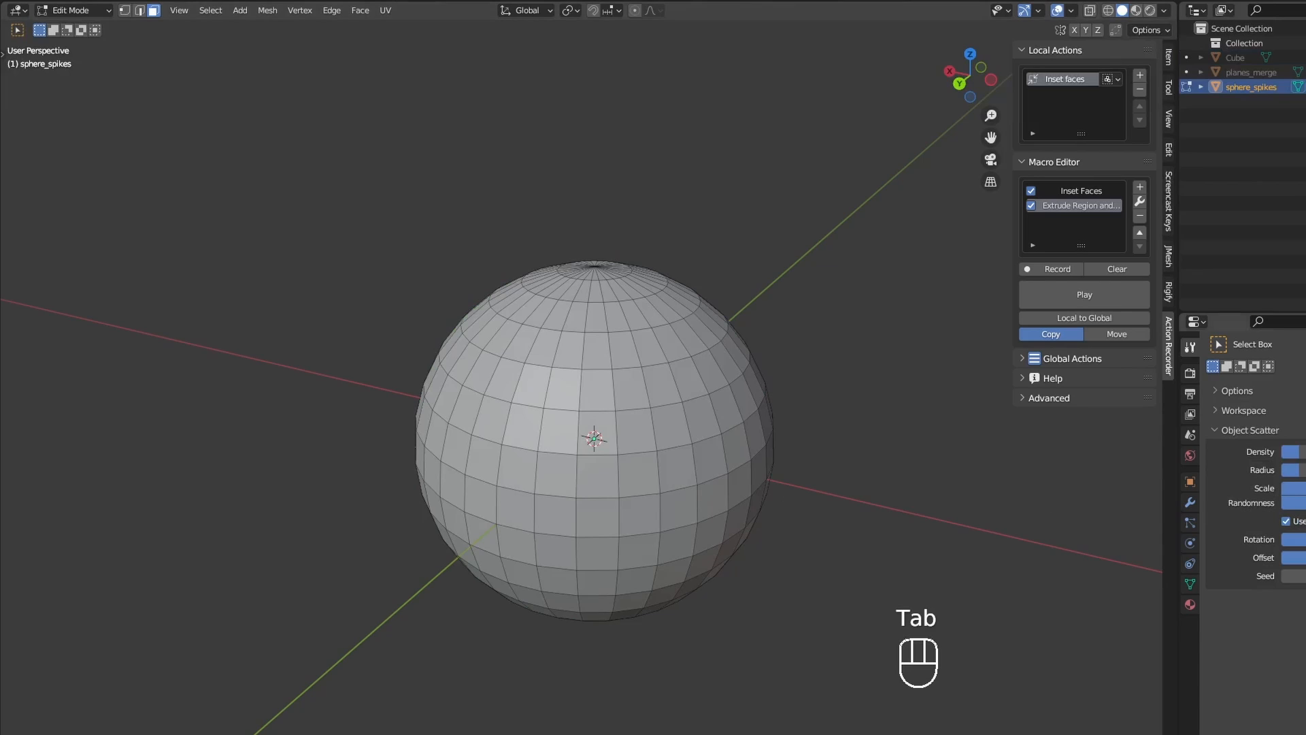
pyautogui.click(1140, 74)
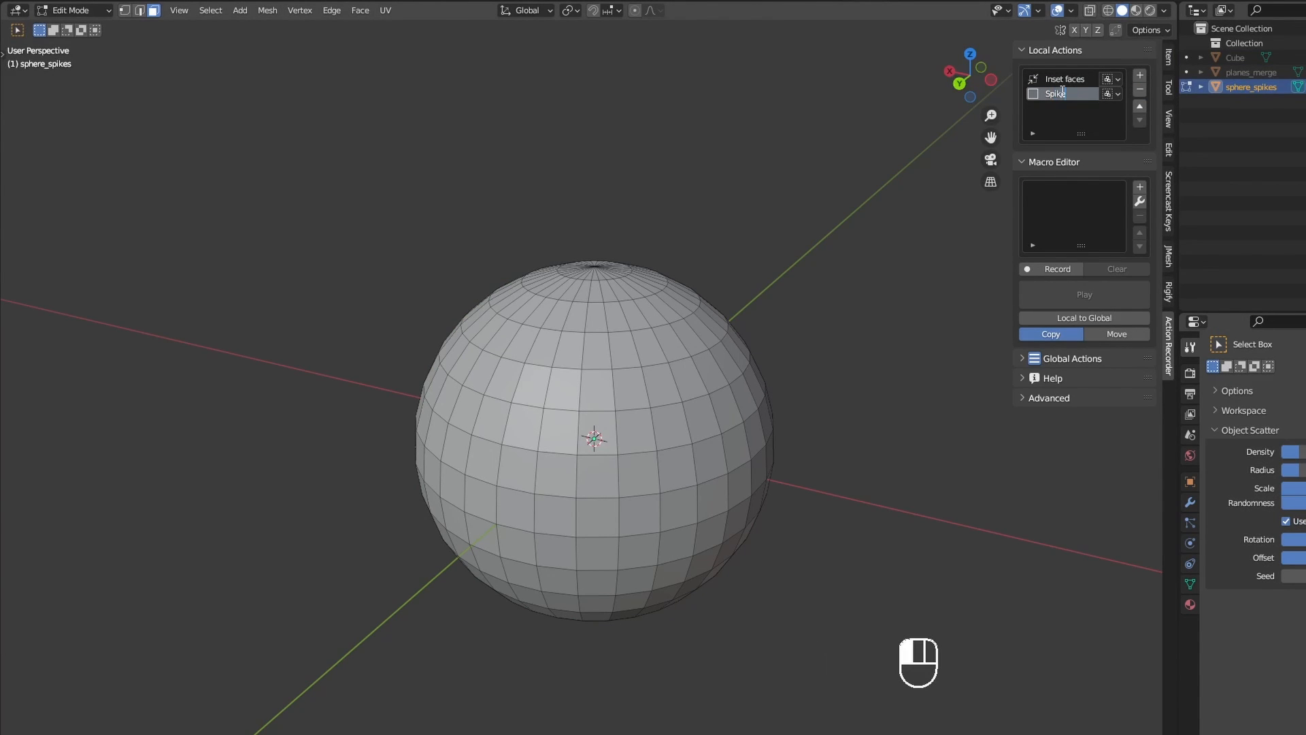
# Step: Split off a small area below the 3D viewport and turn it into an Info editor
pyautogui.moveTo(31, 723); pyautogui.dragTo(31, 626)
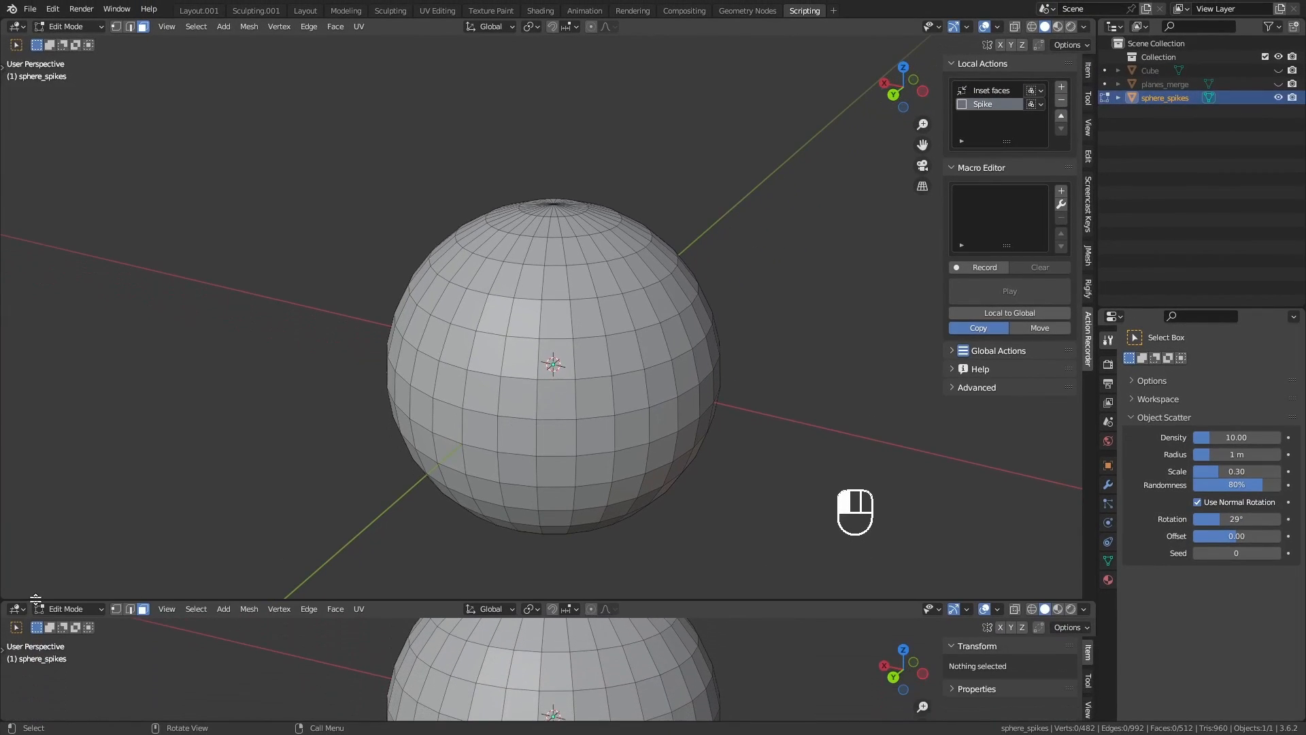
pyautogui.click(18, 635)
pyautogui.click(291, 503)
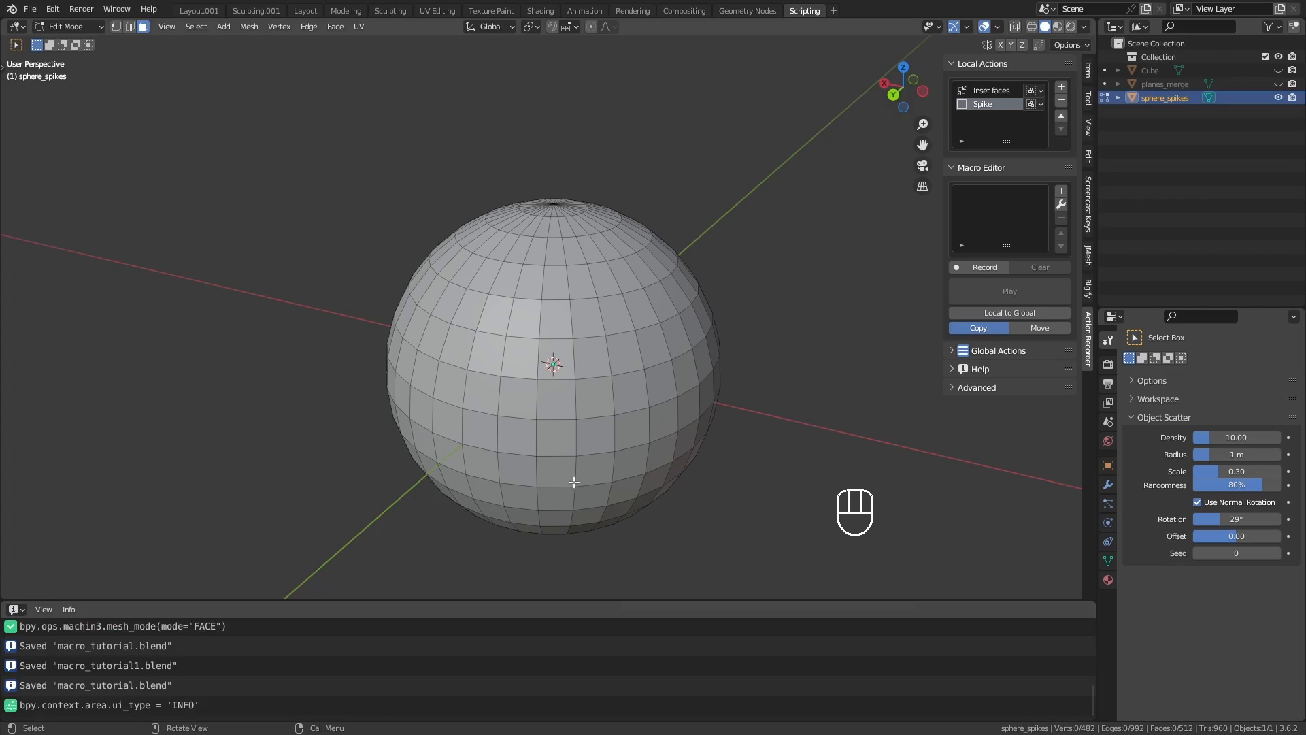
# Step: Inset one face on the front of the sphere by about 0.026 m
pyautogui.click(520, 404)
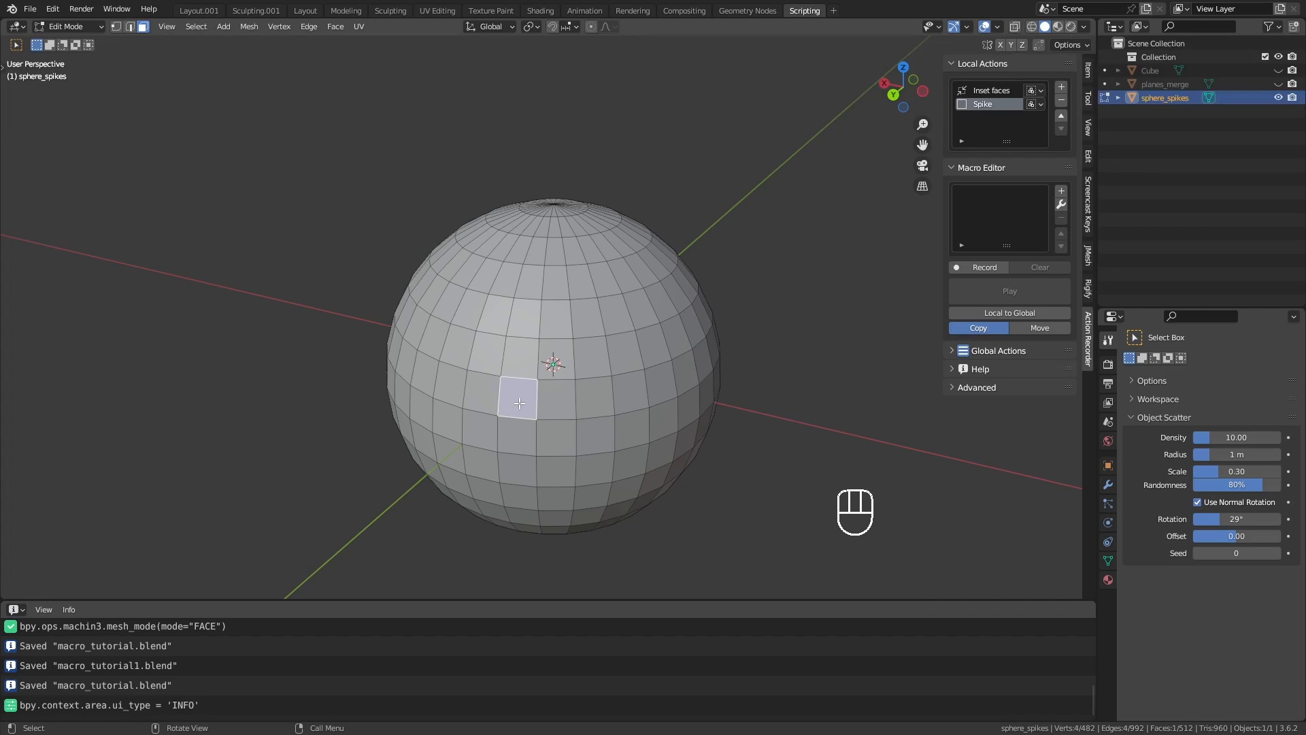
pyautogui.press('i')
pyautogui.click(805, 365)
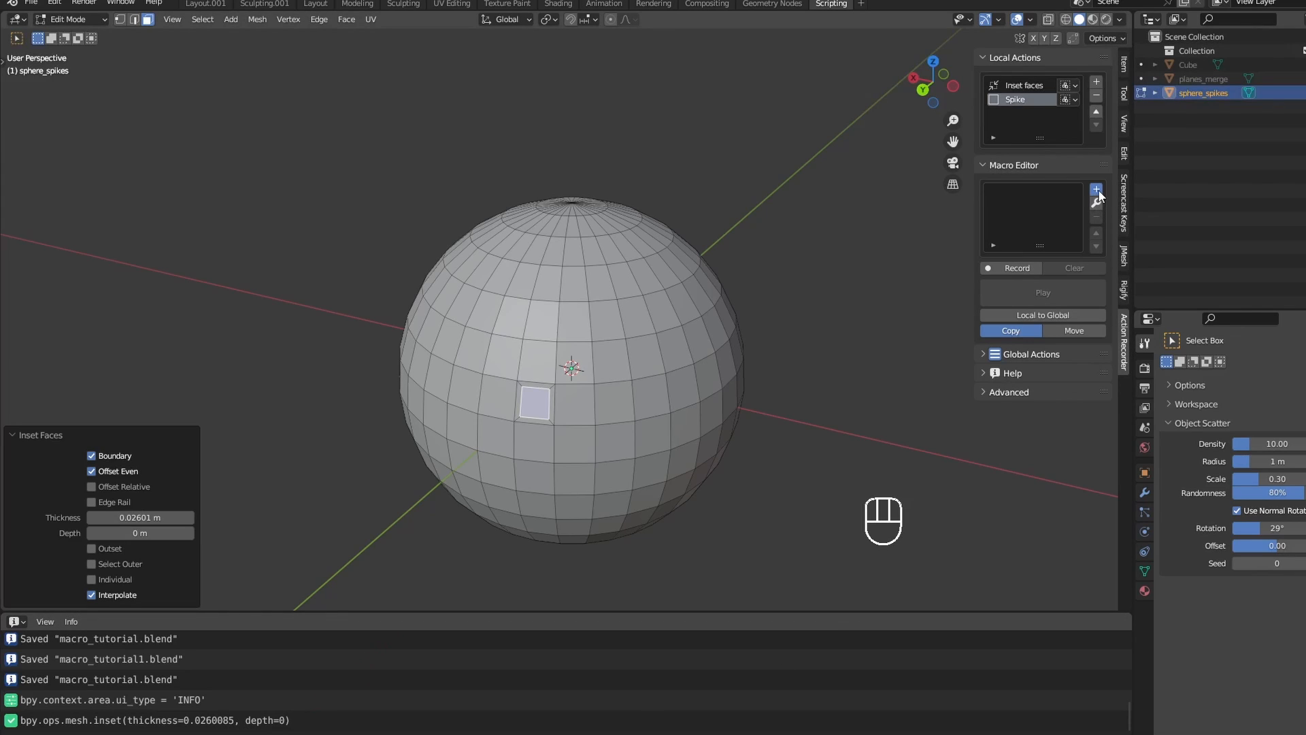
# Step: Add the last Inset Faces operation to the Spike action's macros and review its command and execution settings
pyautogui.click(1097, 194)
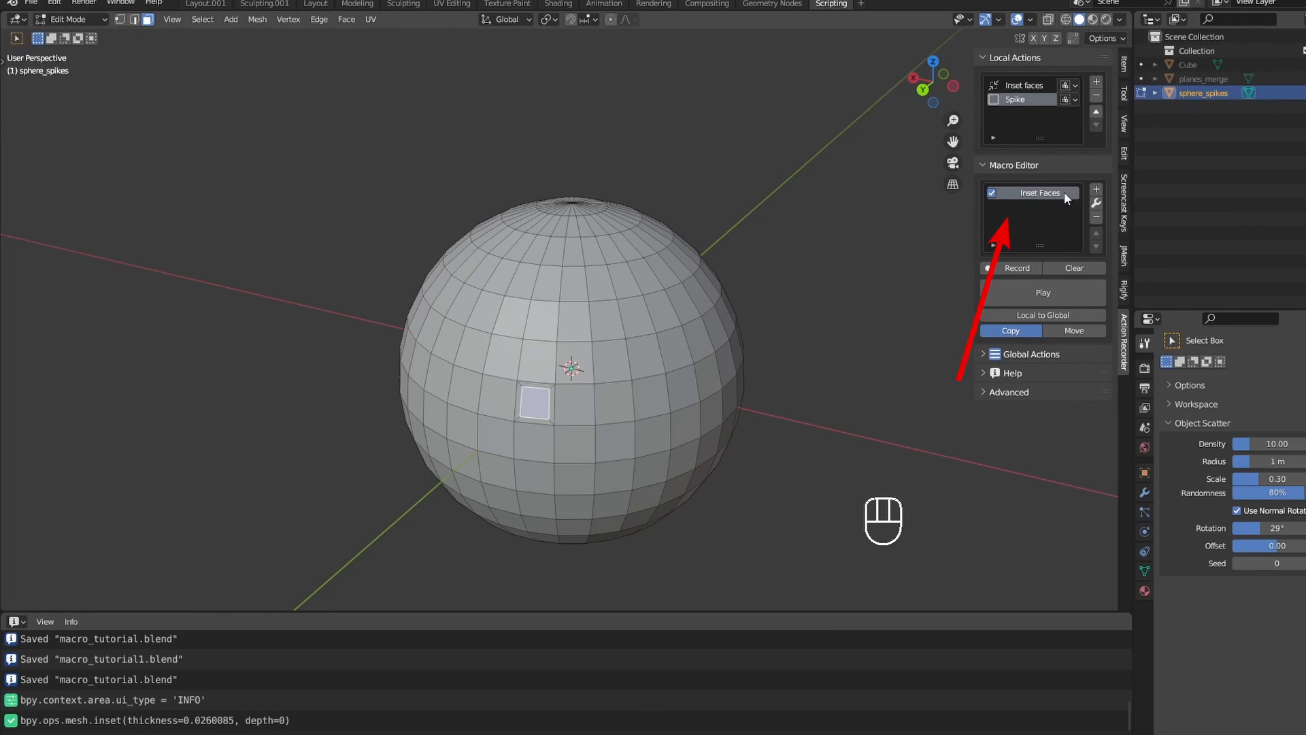
pyautogui.doubleClick(1047, 193)
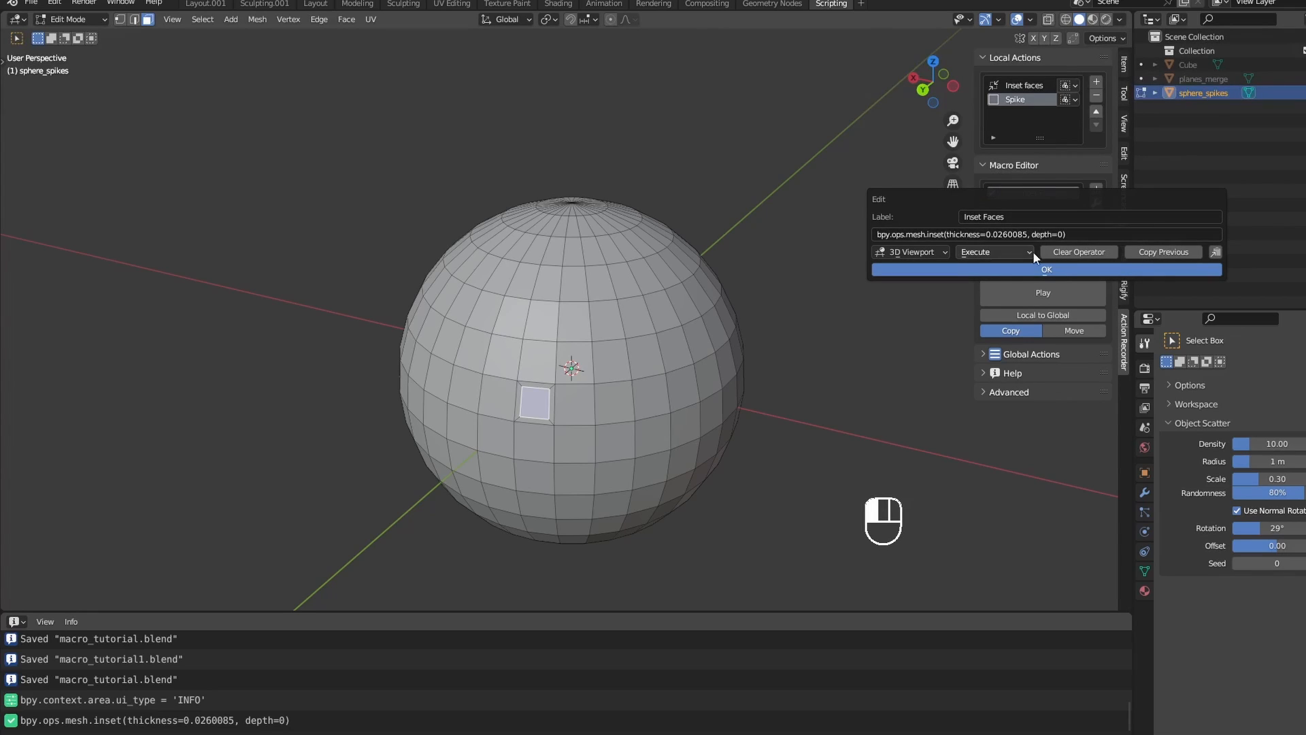
pyautogui.click(1062, 272)
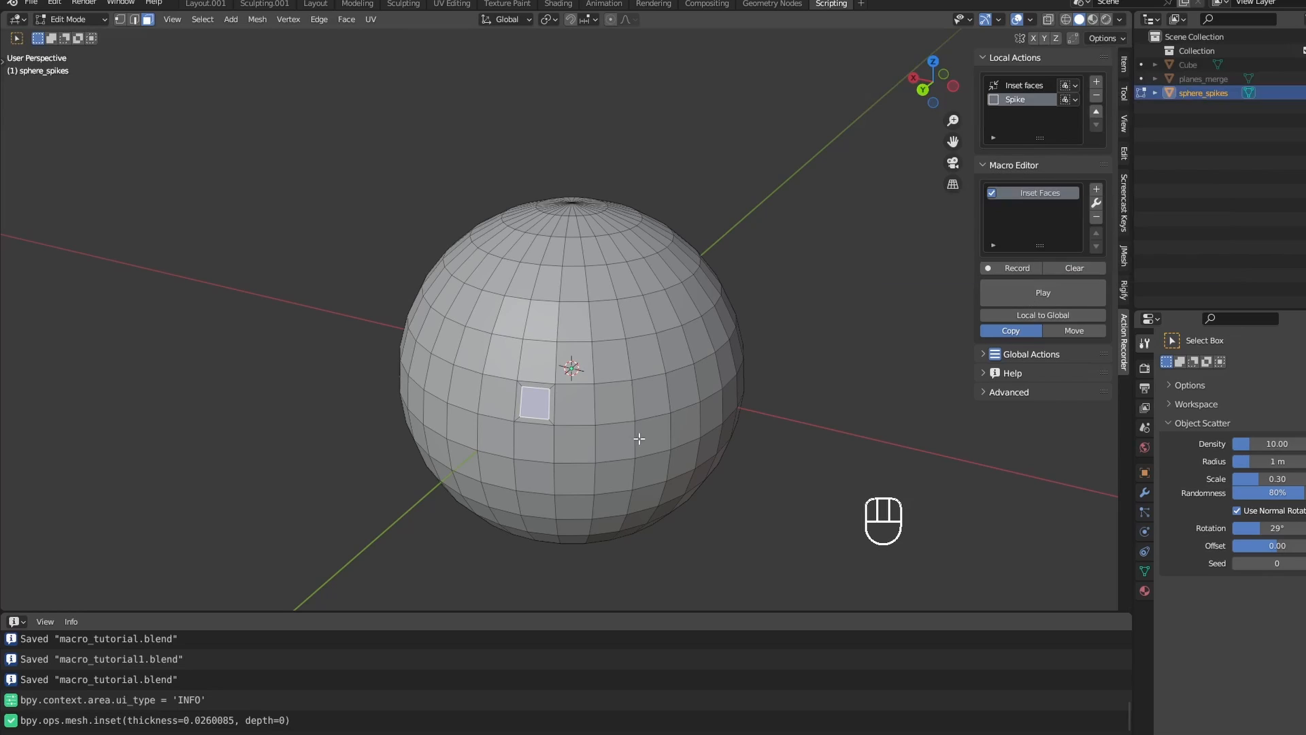
# Step: Extrude the inset face along its normals by about 0.315 m and add the extrusion to the Spike action's macros
pyautogui.hotkey('ctrl', 'f')
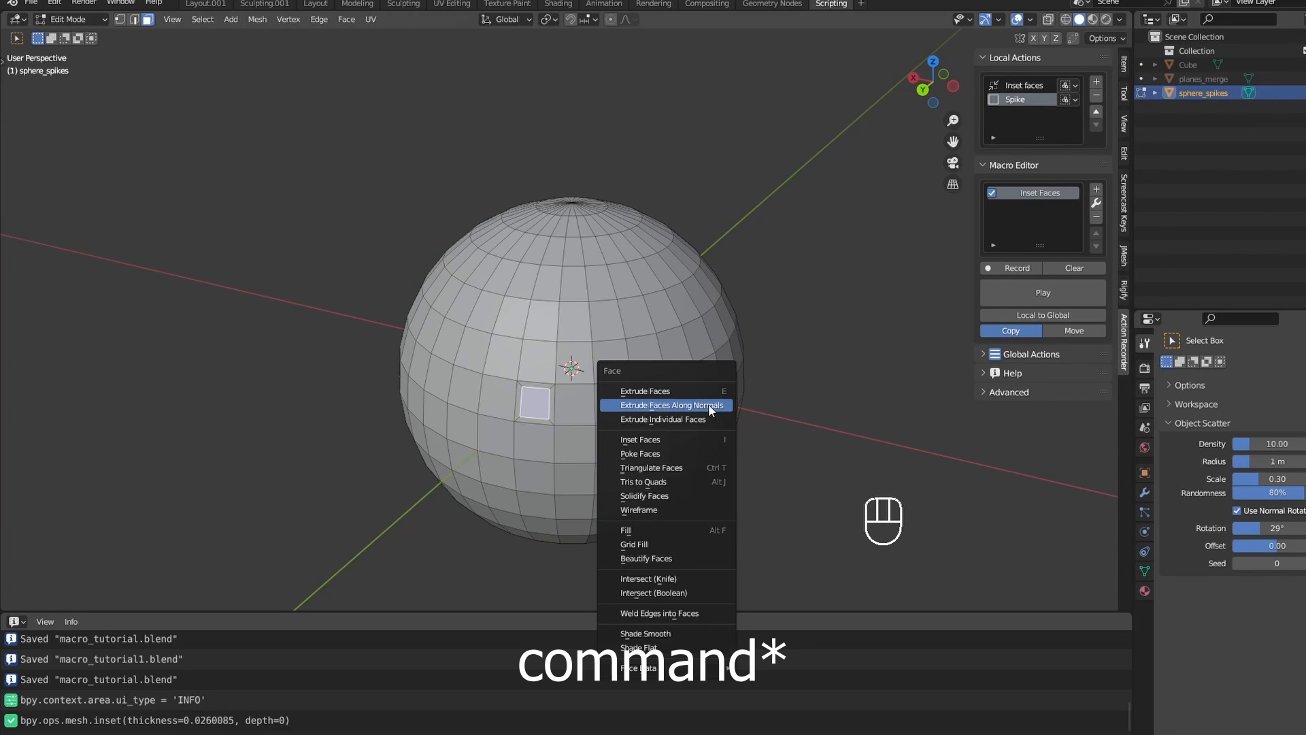
pyautogui.click(709, 403)
pyautogui.click(720, 371)
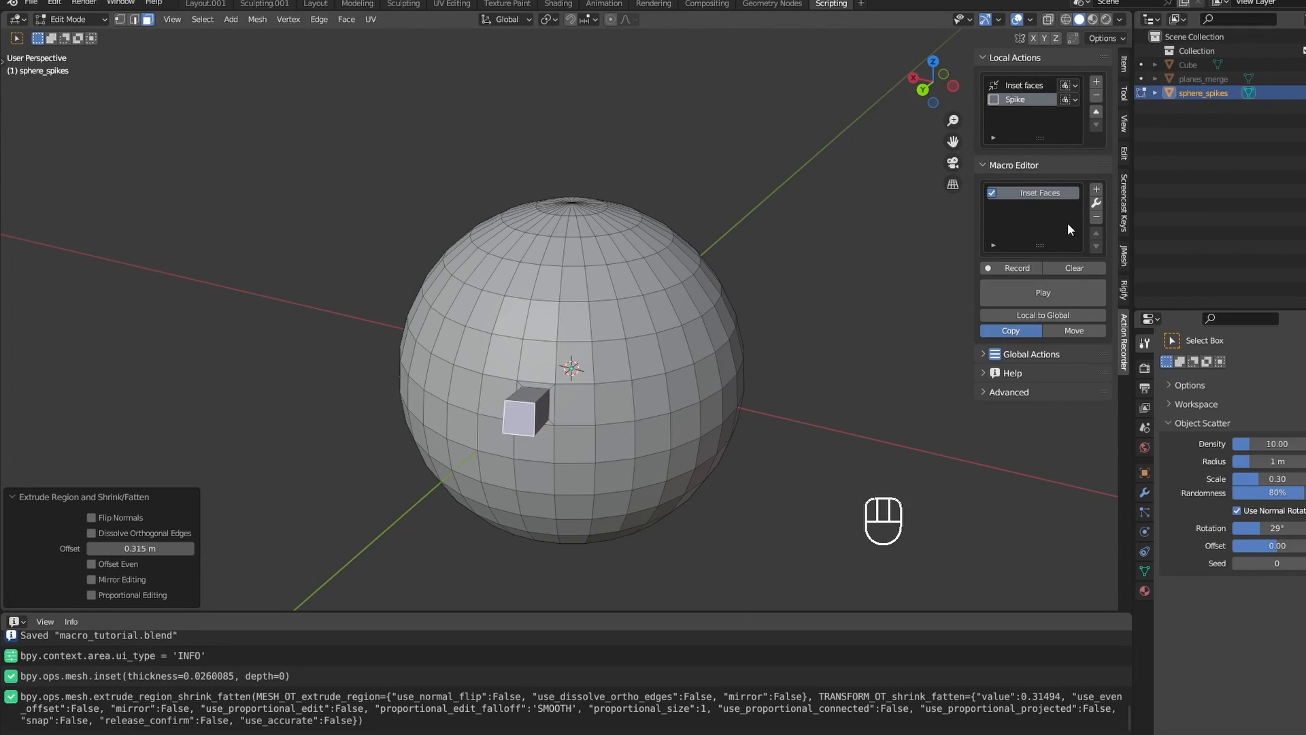
pyautogui.click(1096, 189)
# Step: Scale the extruded face down to about 0.207 and add the Resize operation to the Spike action's macros
pyautogui.press('s')
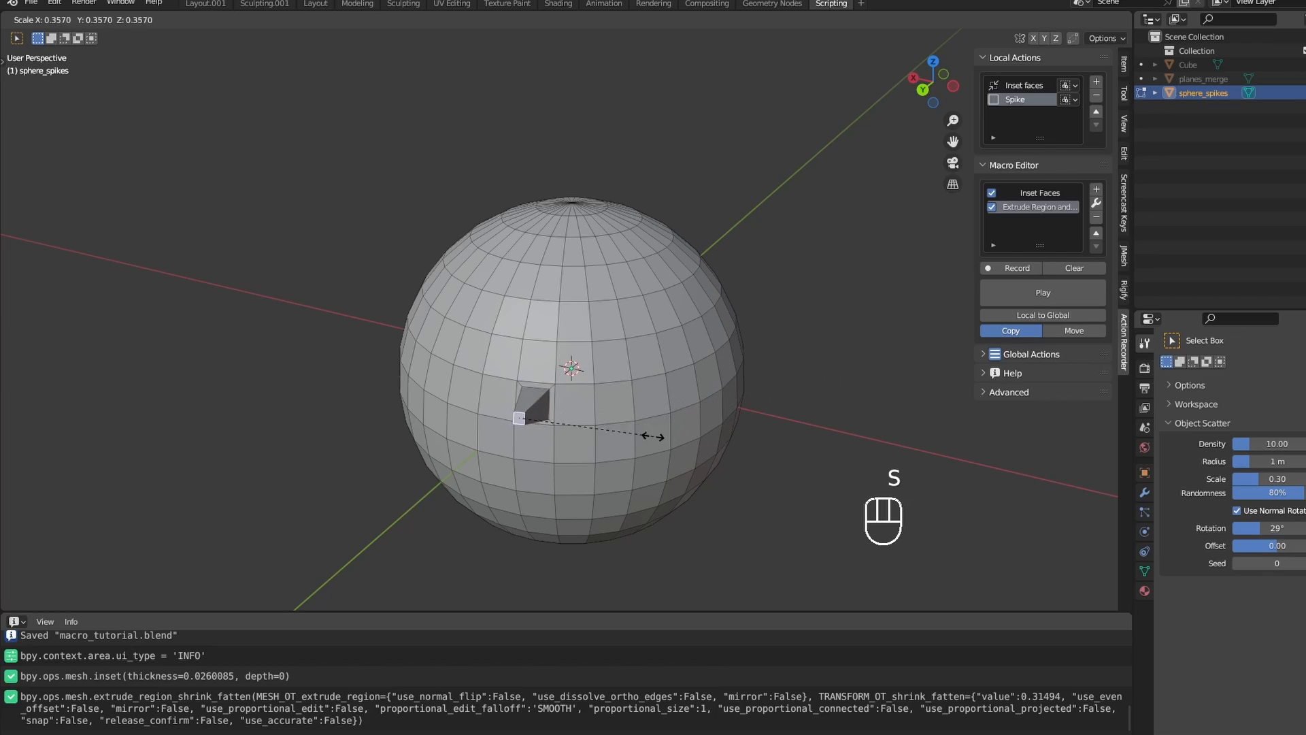
pyautogui.click(597, 434)
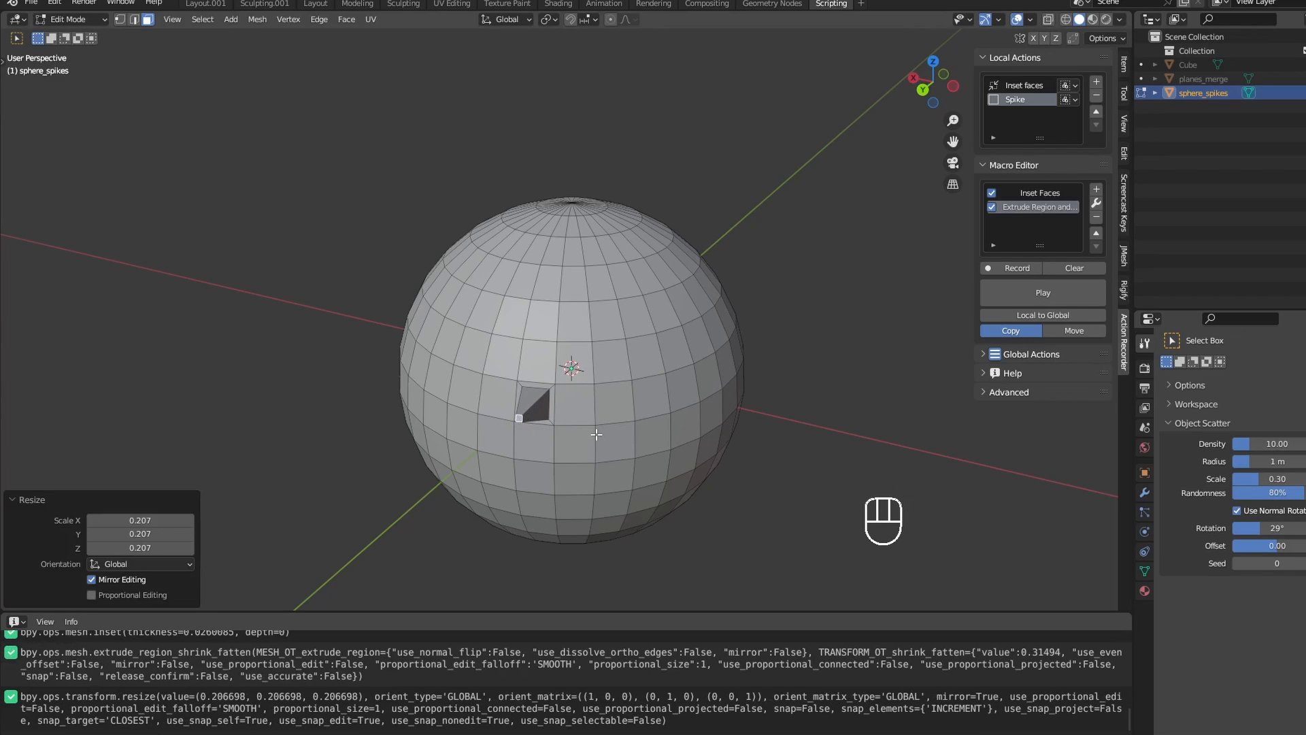
pyautogui.click(1096, 190)
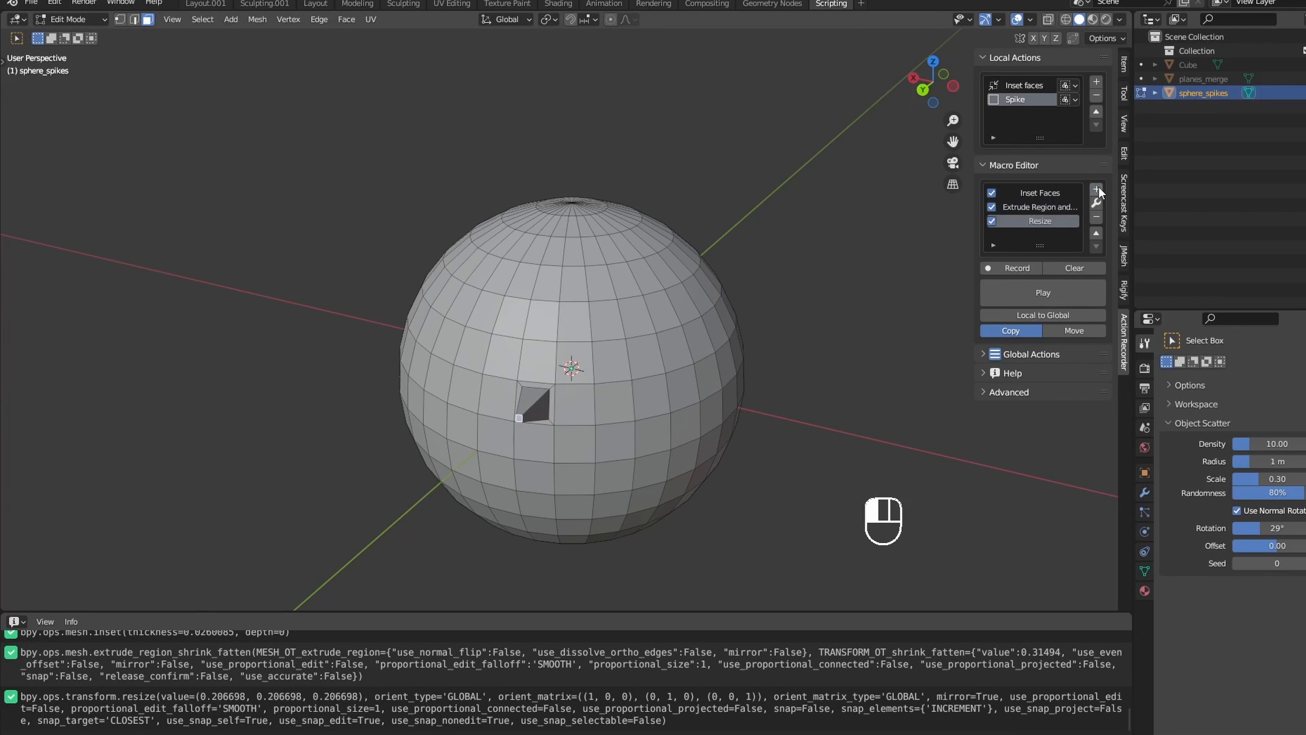
# Step: Play the Spike action on two more faces of the sphere, selecting and processing one at a time
pyautogui.click(587, 322)
pyautogui.click(1034, 294)
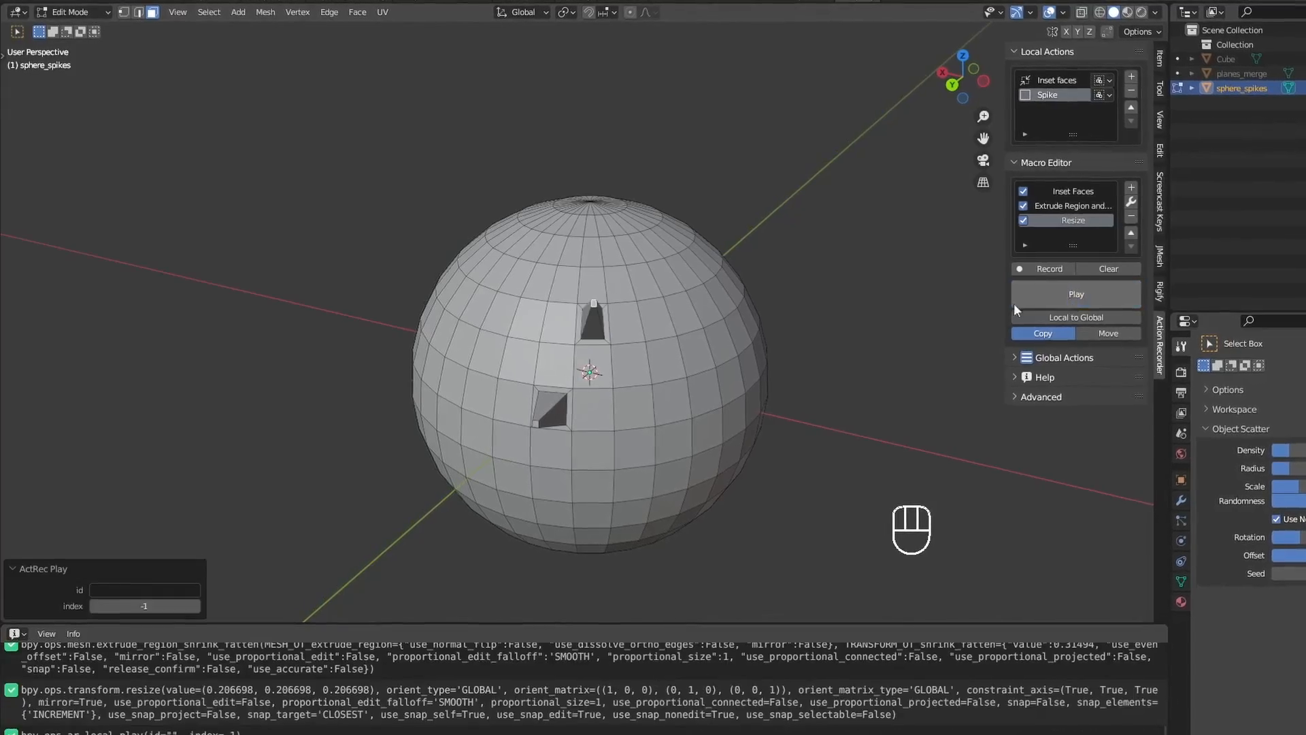
pyautogui.click(634, 411)
pyautogui.click(1072, 294)
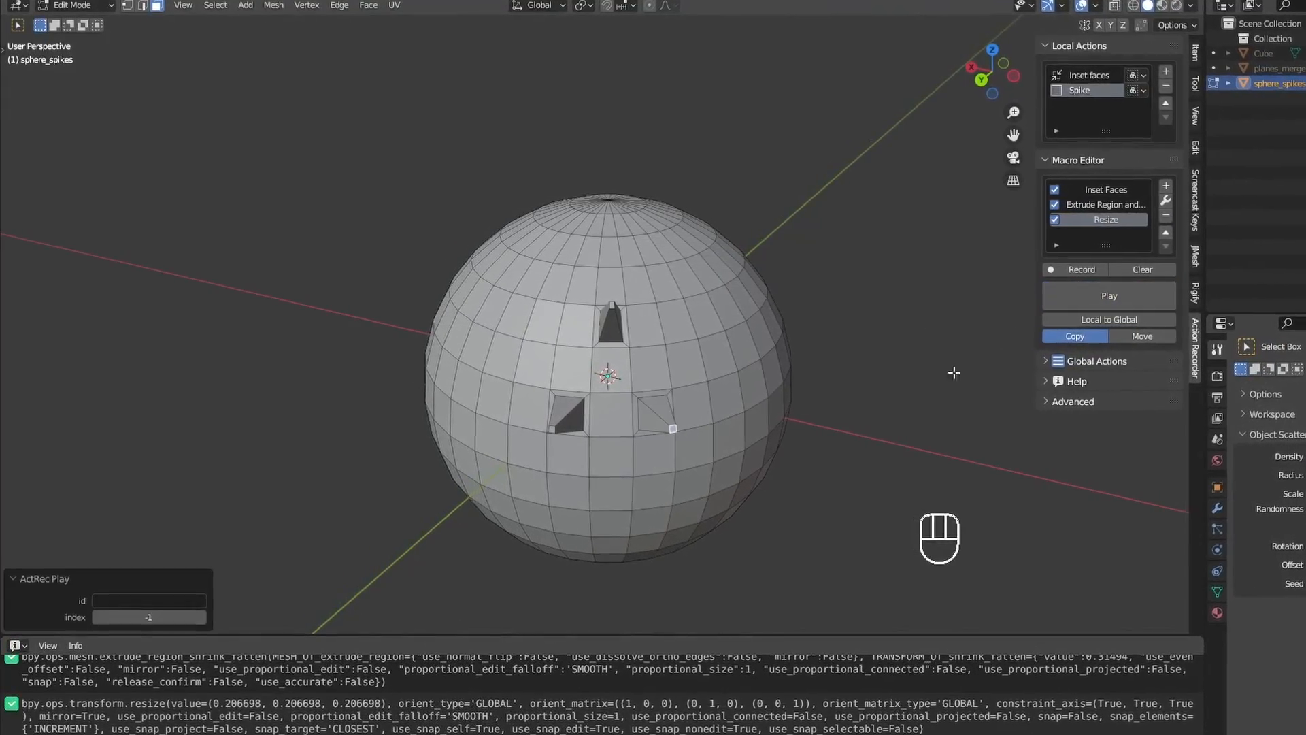
# Step: Try playing the Spike action on two separate faces selected together, and undo it
pyautogui.click(640, 284)
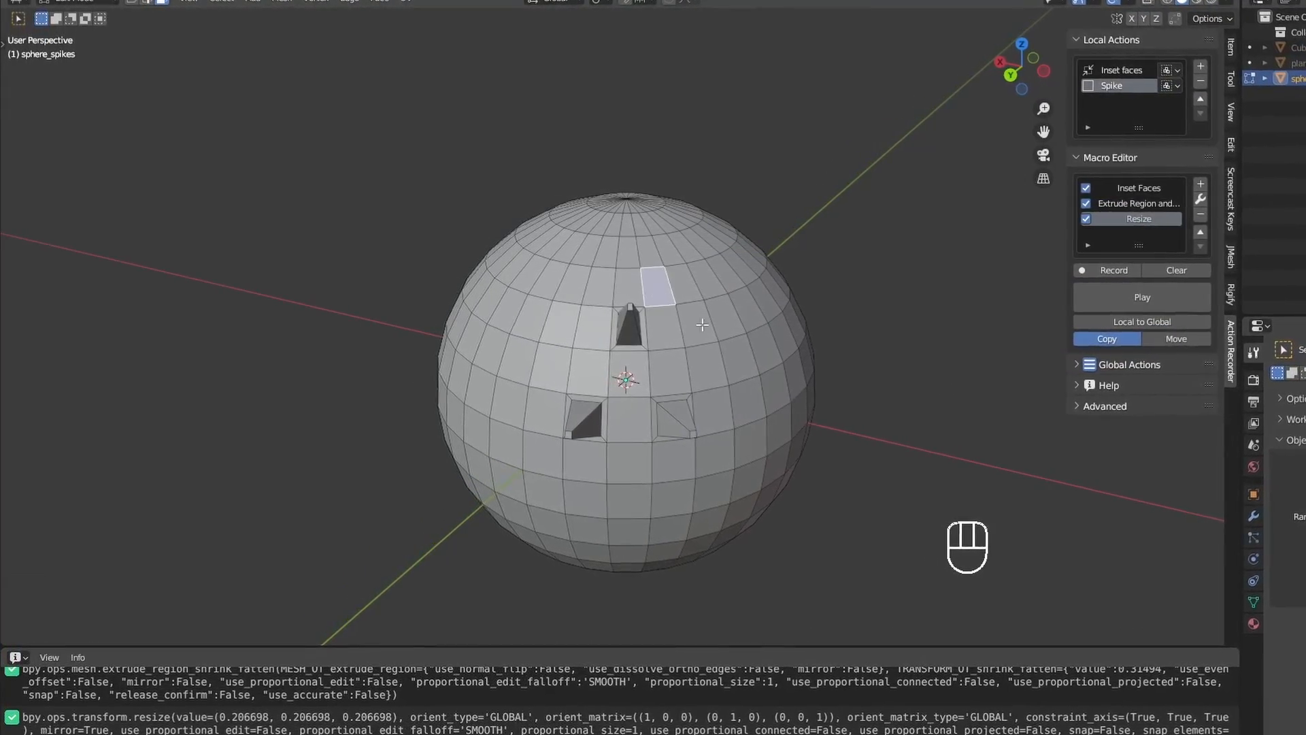
pyautogui.keyDown('shift'); pyautogui.click(740, 354); pyautogui.keyUp('shift')
pyautogui.click(1153, 306)
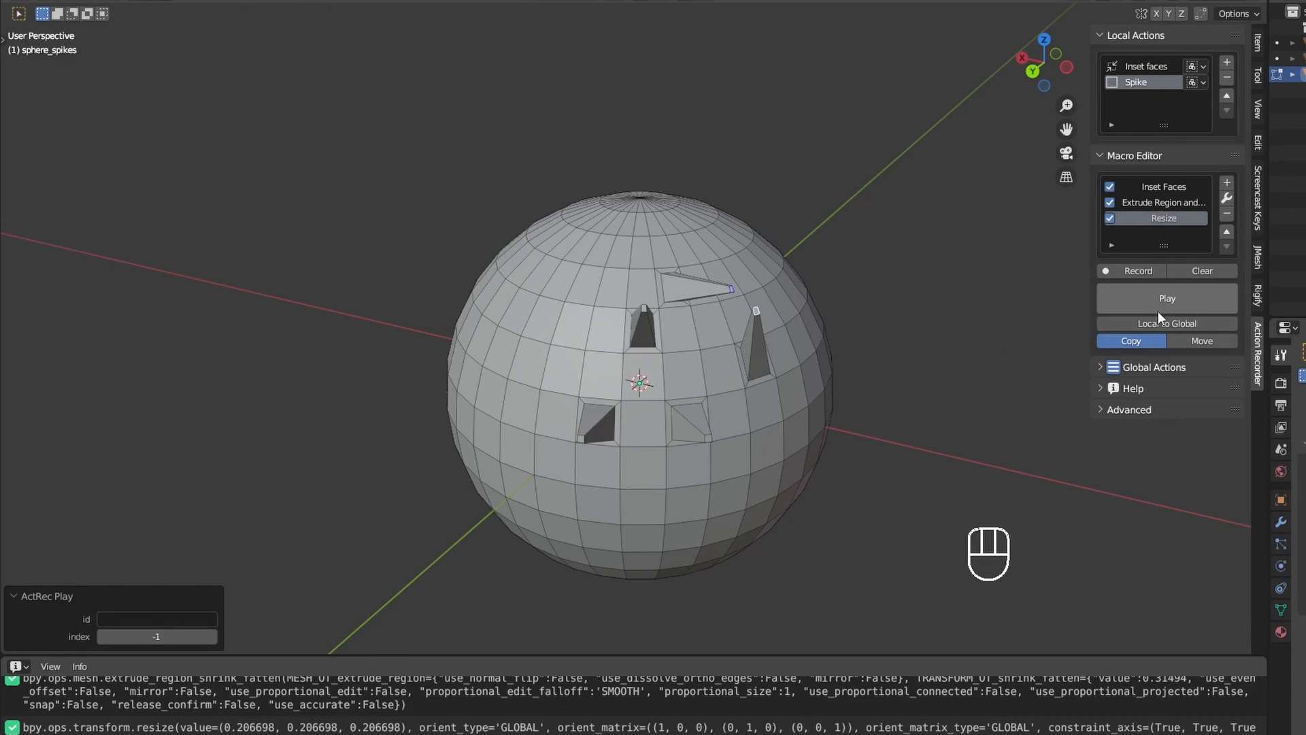
pyautogui.hotkey('ctrl', 'z')
pyautogui.hotkey('ctrl', 'z')
# Step: Try shaping both selected faces by hand: inset them about 0.019 m and extrude about 0.183 m along normals, cancelling the scaling
pyautogui.press('i')
pyautogui.click(884, 305)
pyautogui.hotkey('ctrl', 'f')
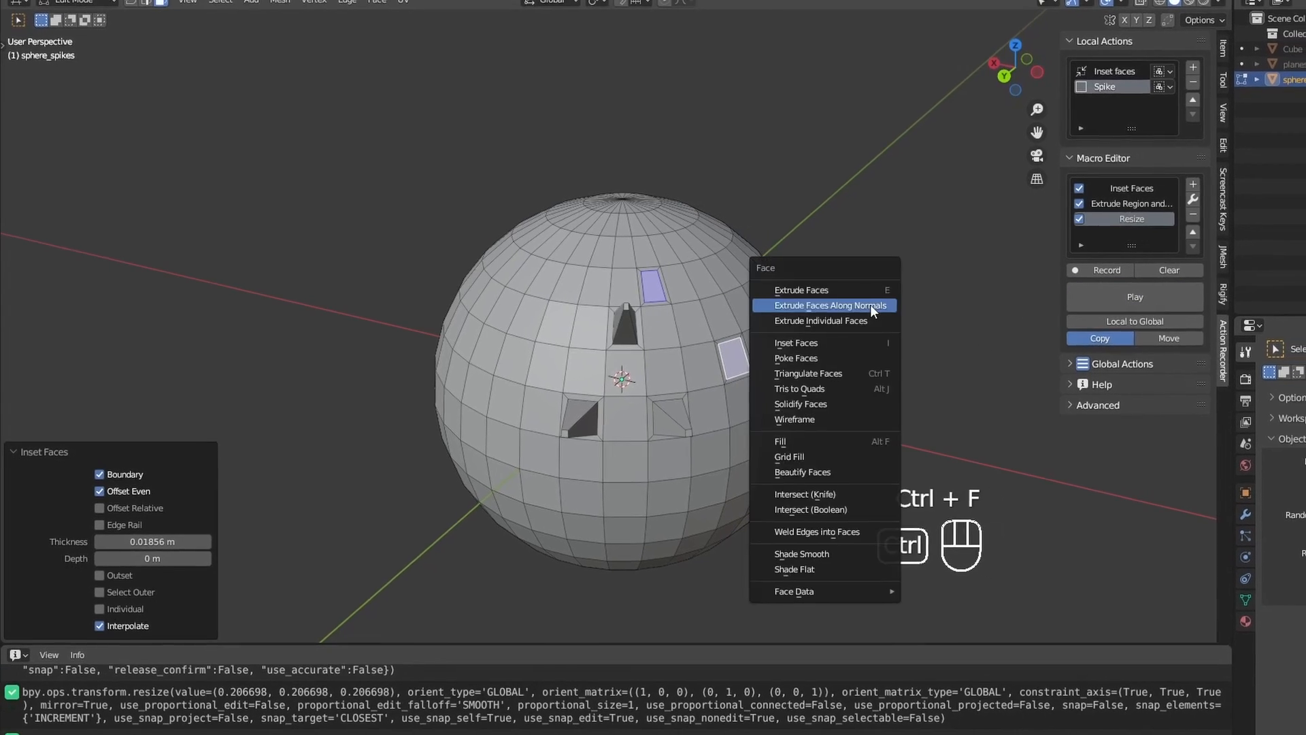
pyautogui.click(871, 305)
pyautogui.click(979, 324)
pyautogui.press('s')
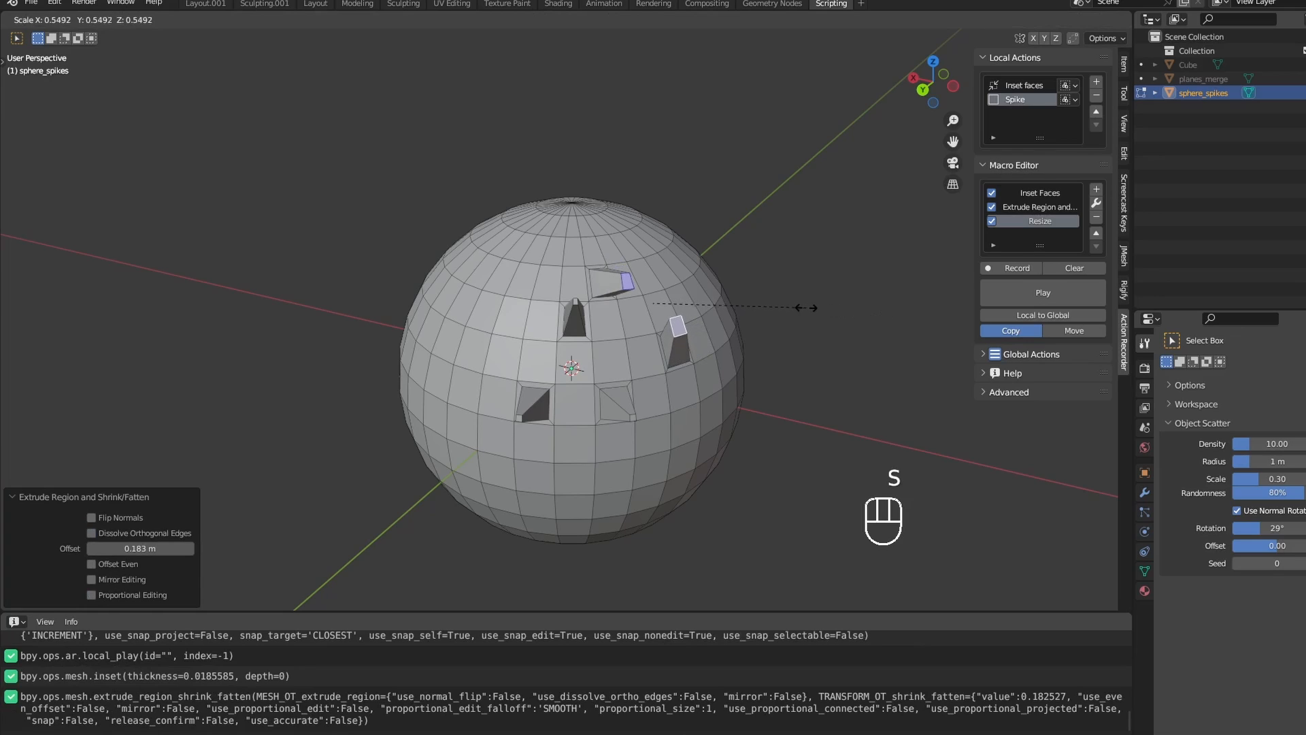
pyautogui.rightClick(804, 307)
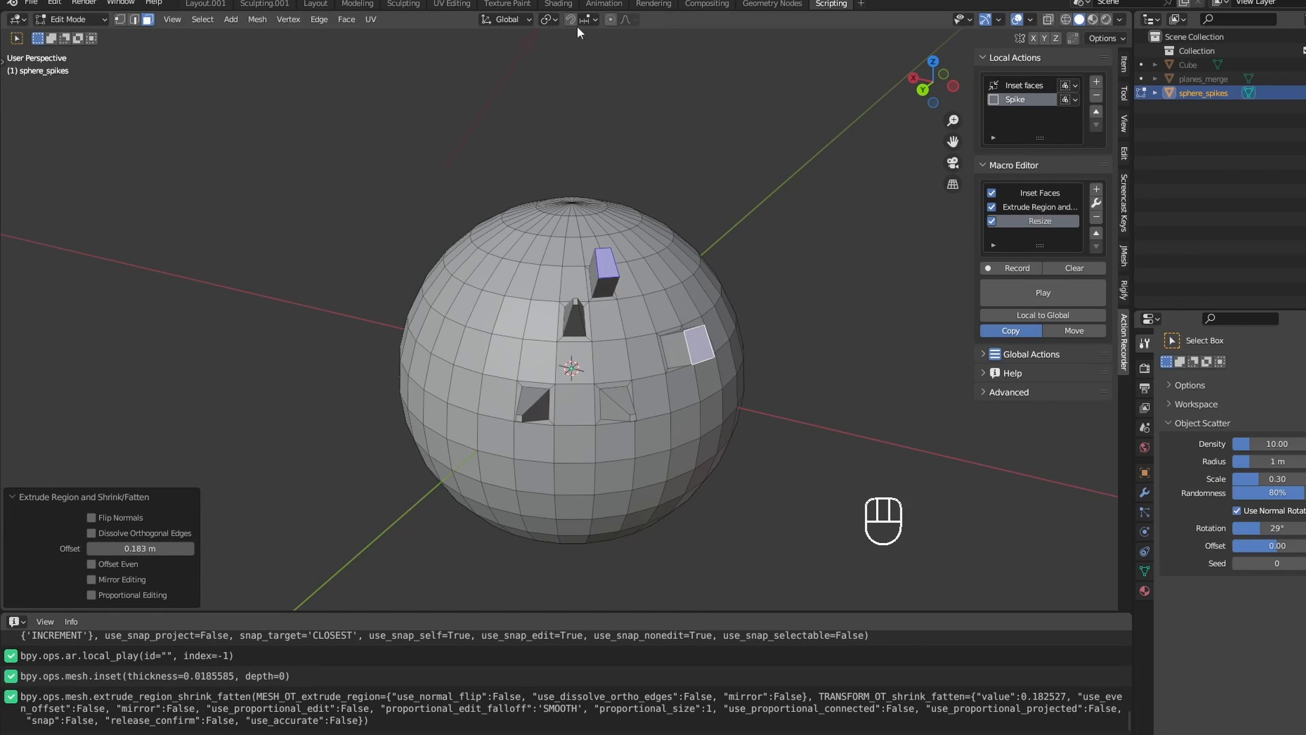
# Step: Try the Individual Origins pivot point on the two extruded faces, undo the manual extrusion and inset, and deselect the faces
pyautogui.click(548, 20)
pyautogui.click(575, 68)
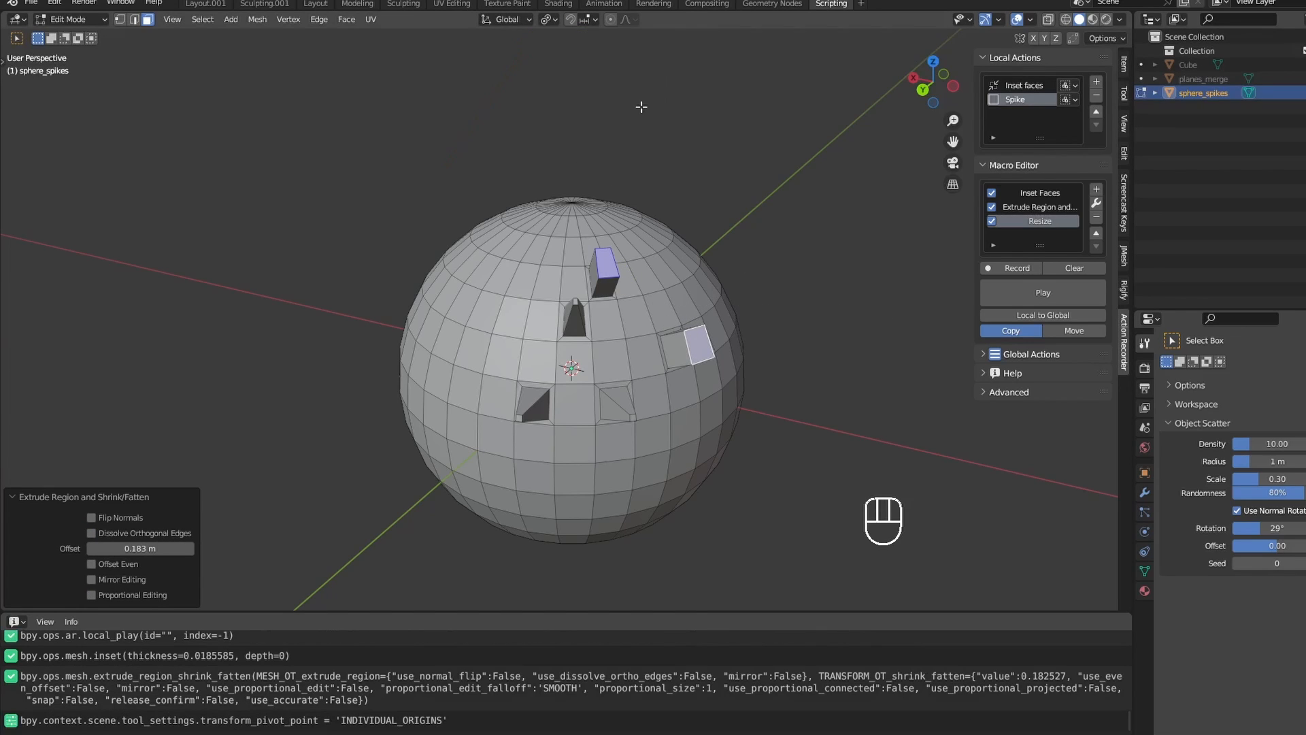
pyautogui.rightClick(782, 271)
pyautogui.hotkey('ctrl', 'z')
pyautogui.hotkey('ctrl', 'z')
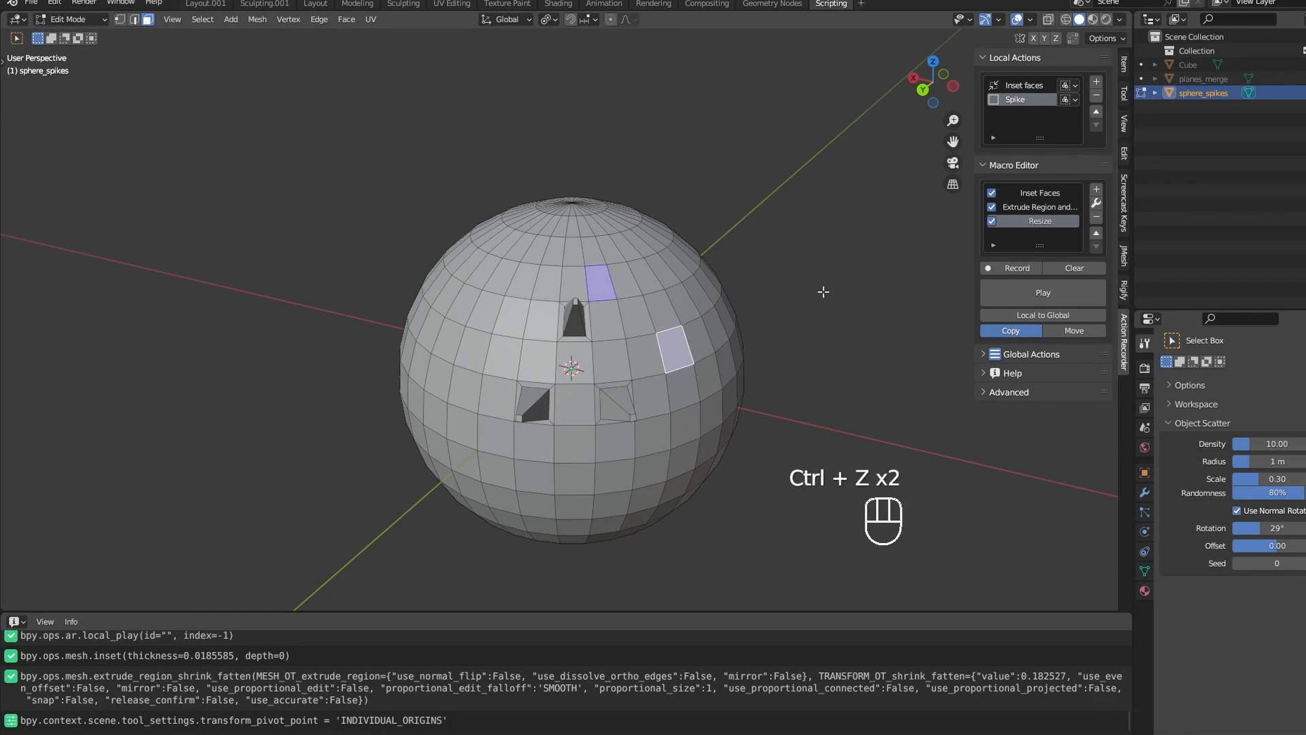
pyautogui.click(820, 294)
# Step: Set the transform pivot point to Individual Origins, add that change to the Spike macros and move it above Resize
pyautogui.click(552, 21)
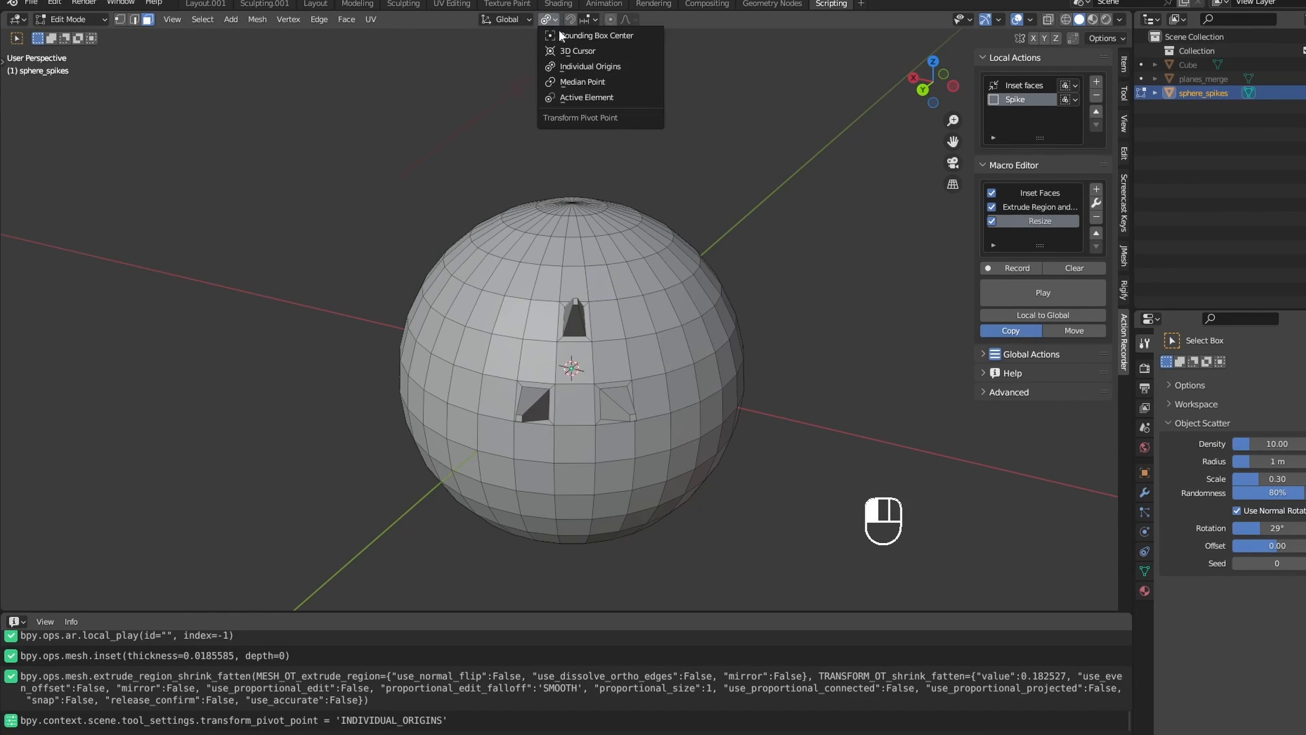
pyautogui.click(584, 67)
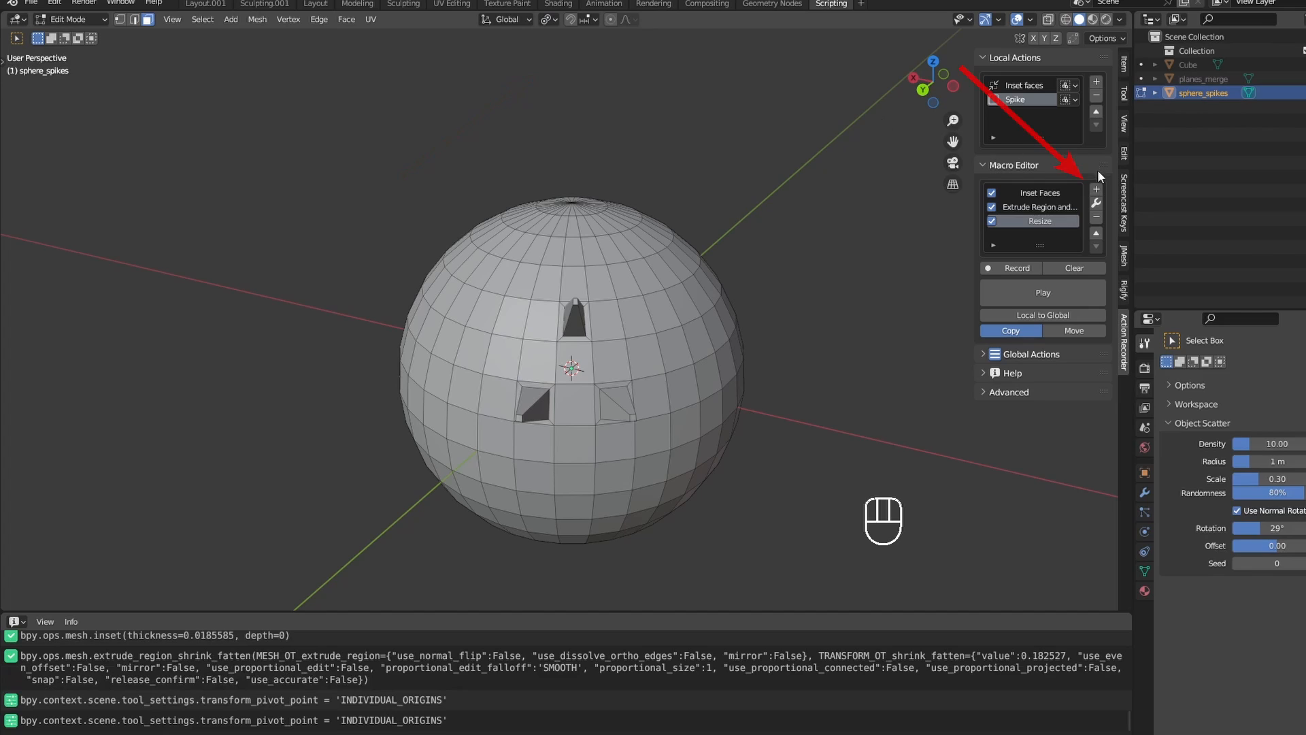
pyautogui.click(1097, 193)
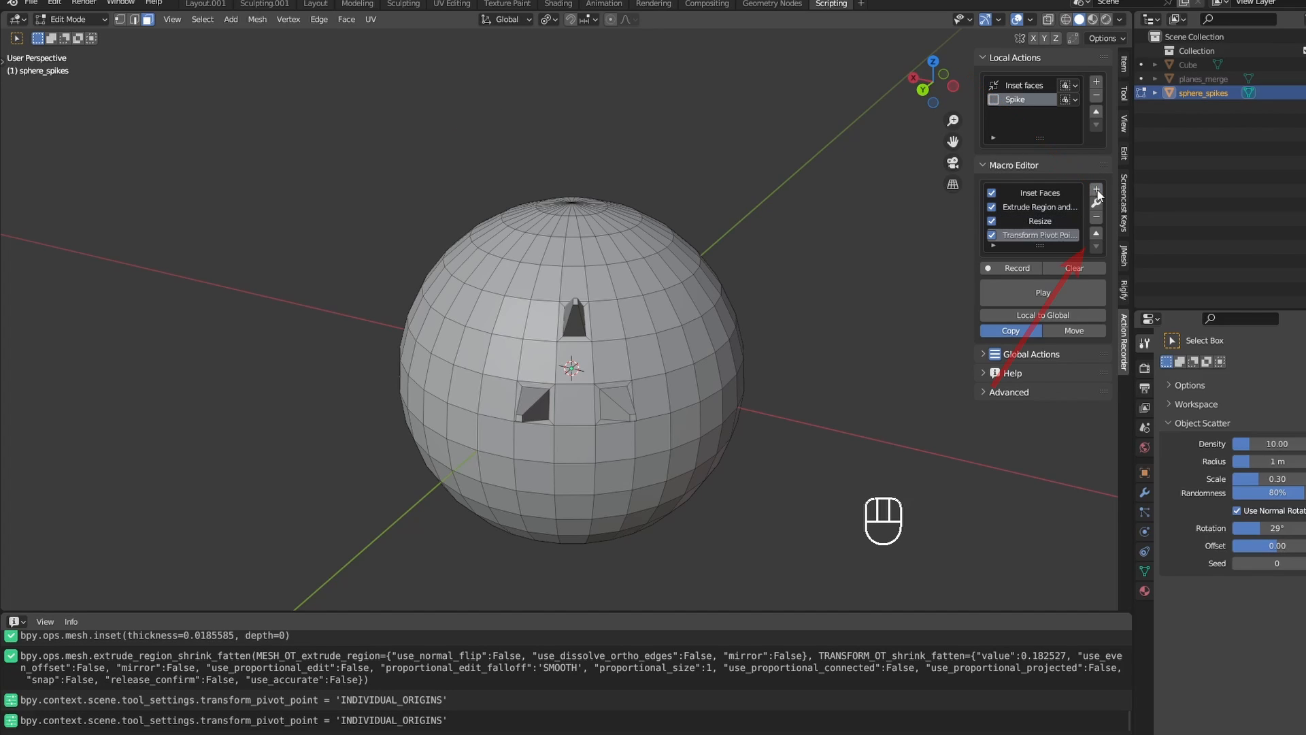
pyautogui.click(1096, 233)
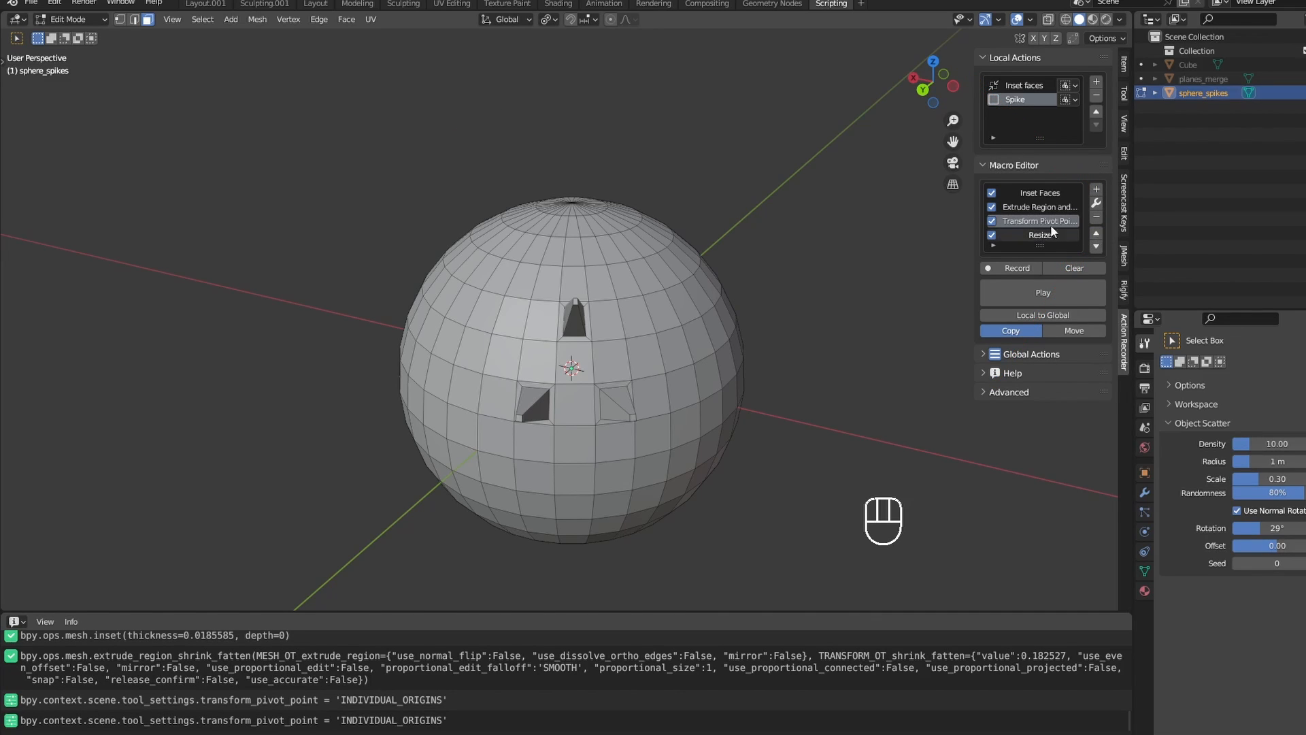
# Step: Set the pivot point back to Median Point and play the Spike action on two separate faces selected together
pyautogui.click(551, 21)
pyautogui.click(585, 79)
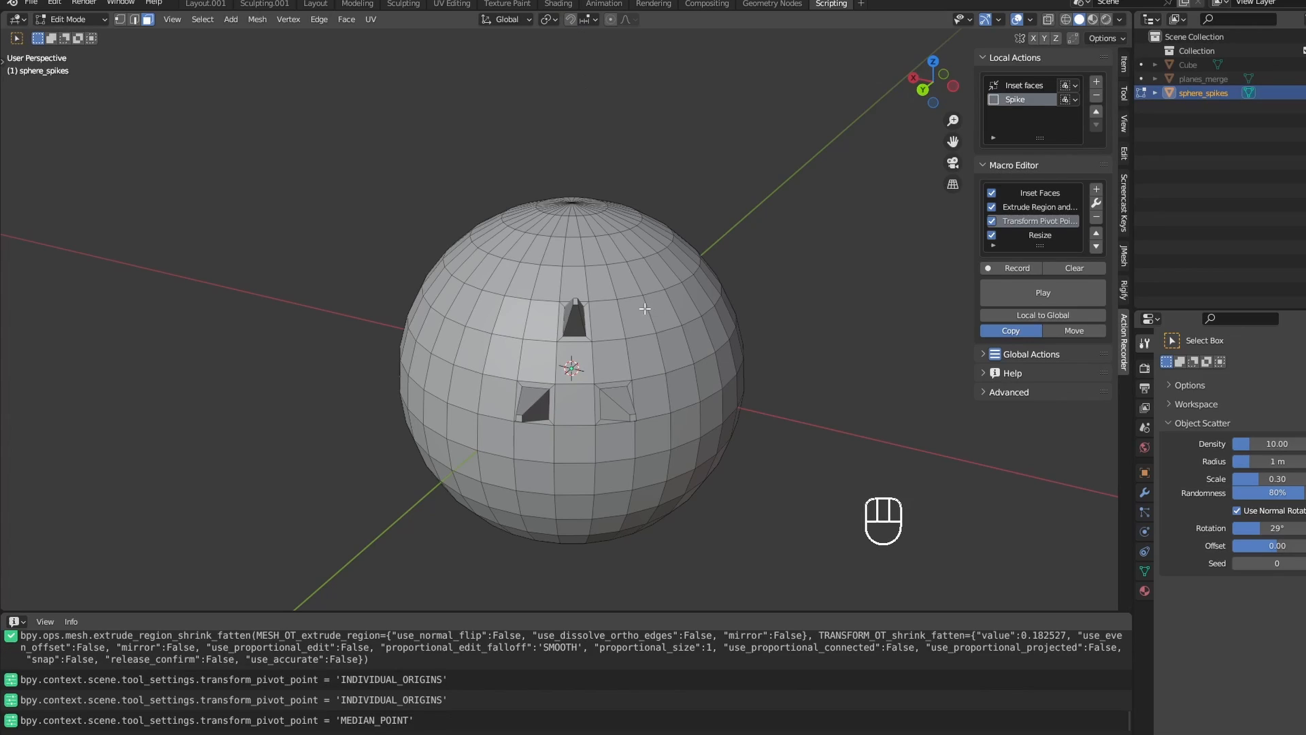
pyautogui.click(623, 280)
pyautogui.keyDown('shift'); pyautogui.click(674, 349); pyautogui.keyUp('shift')
pyautogui.click(1014, 292)
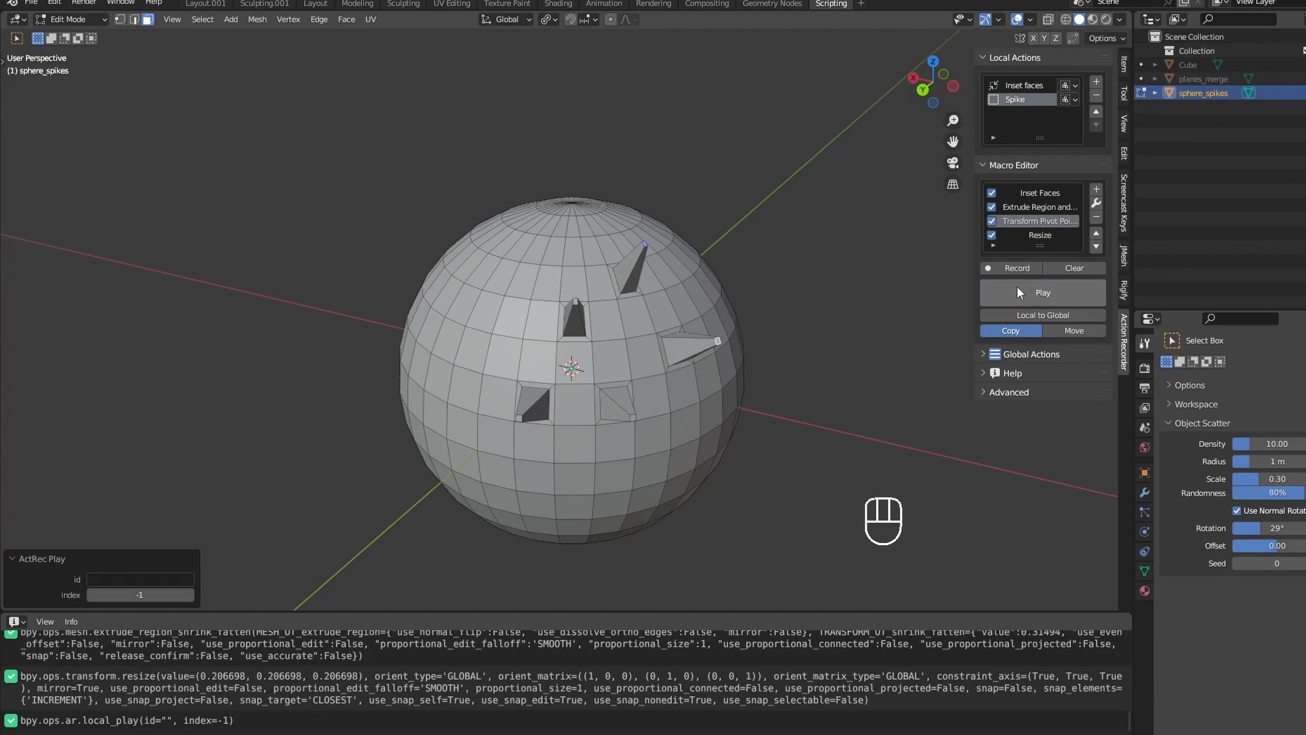
# Step: Set the shrink/fatten value in the Spike action's extrude macro to 0.9 and play the action on an upper face
pyautogui.doubleClick(1034, 207)
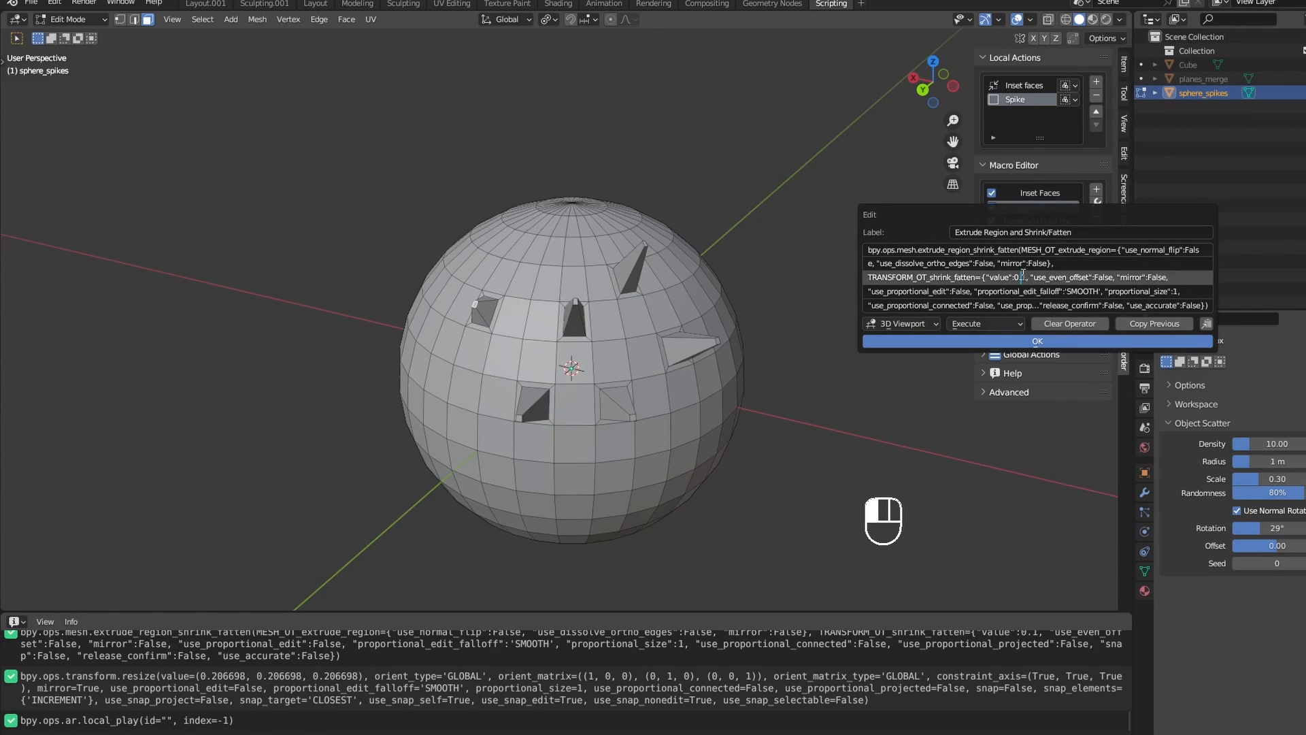
pyautogui.press('Delete')
pyautogui.write('9')
pyautogui.press('Return')
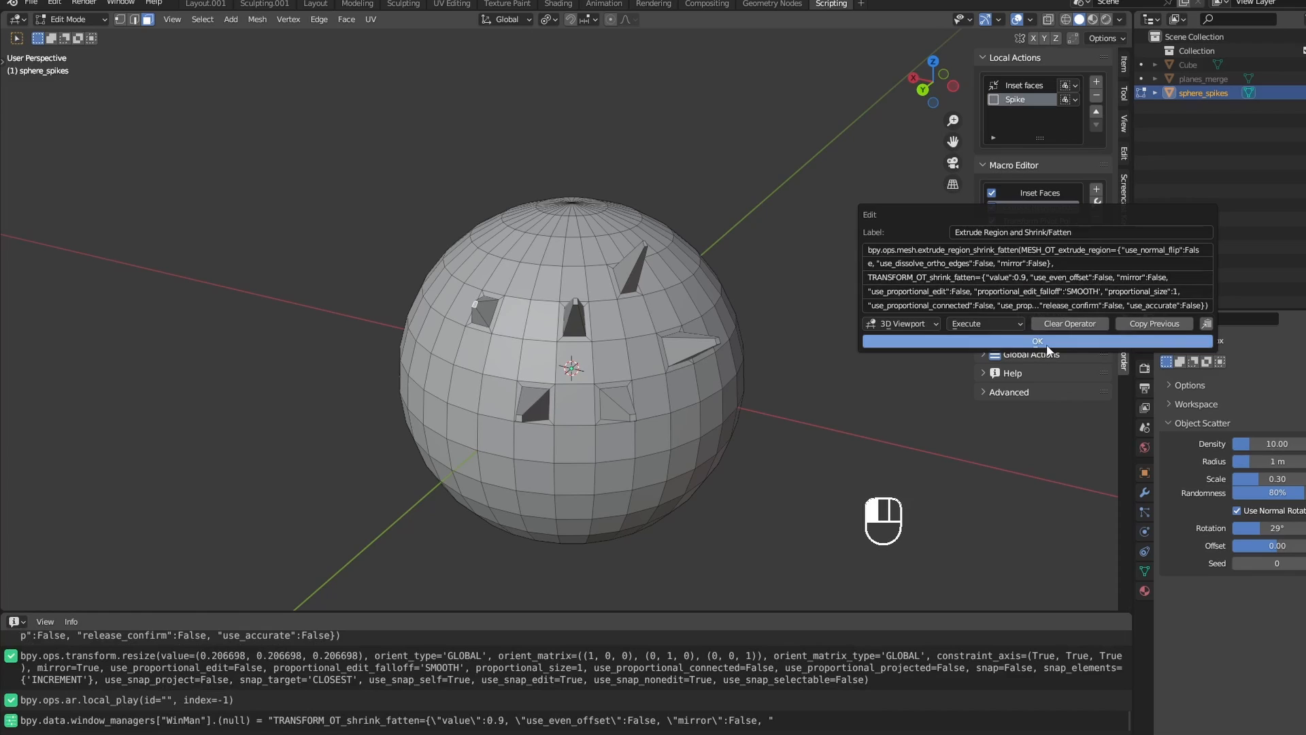
pyautogui.click(993, 342)
pyautogui.click(1036, 293)
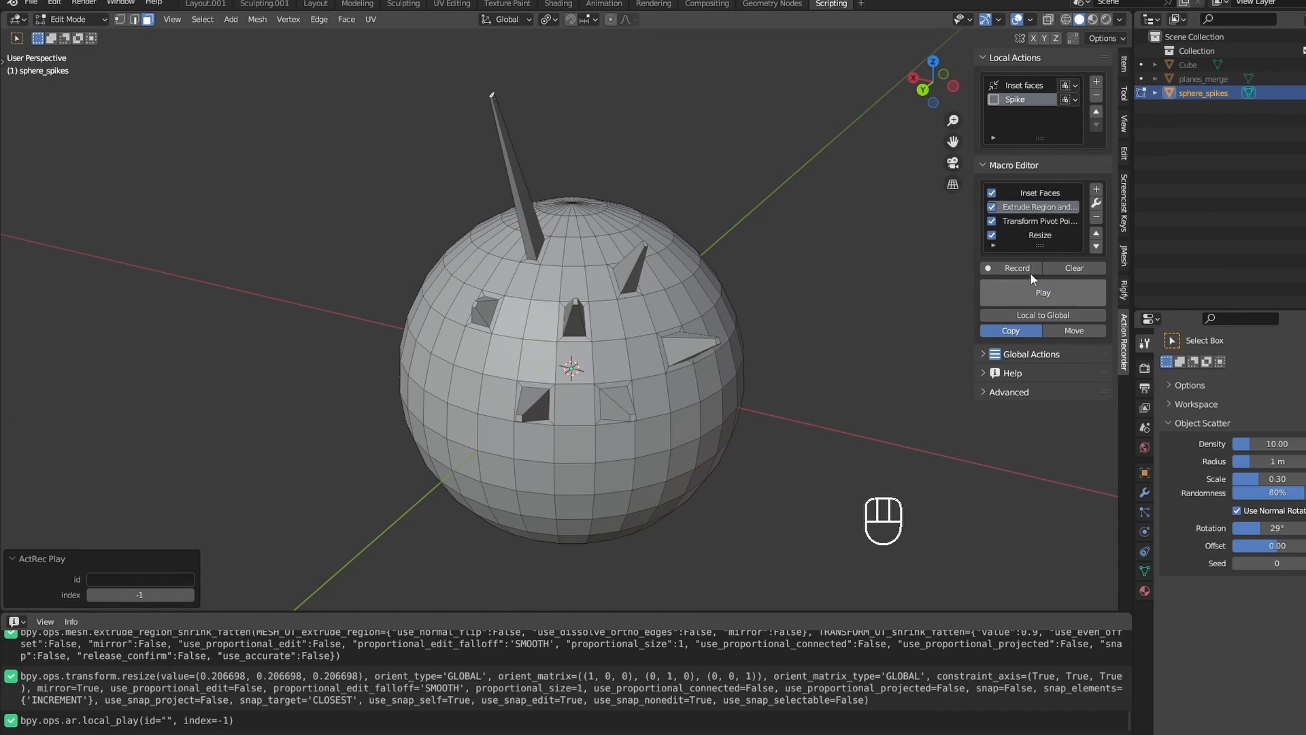
# Step: Set the shrink/fatten value in the Spike action's extrude macro to 0.2
pyautogui.doubleClick(1047, 213)
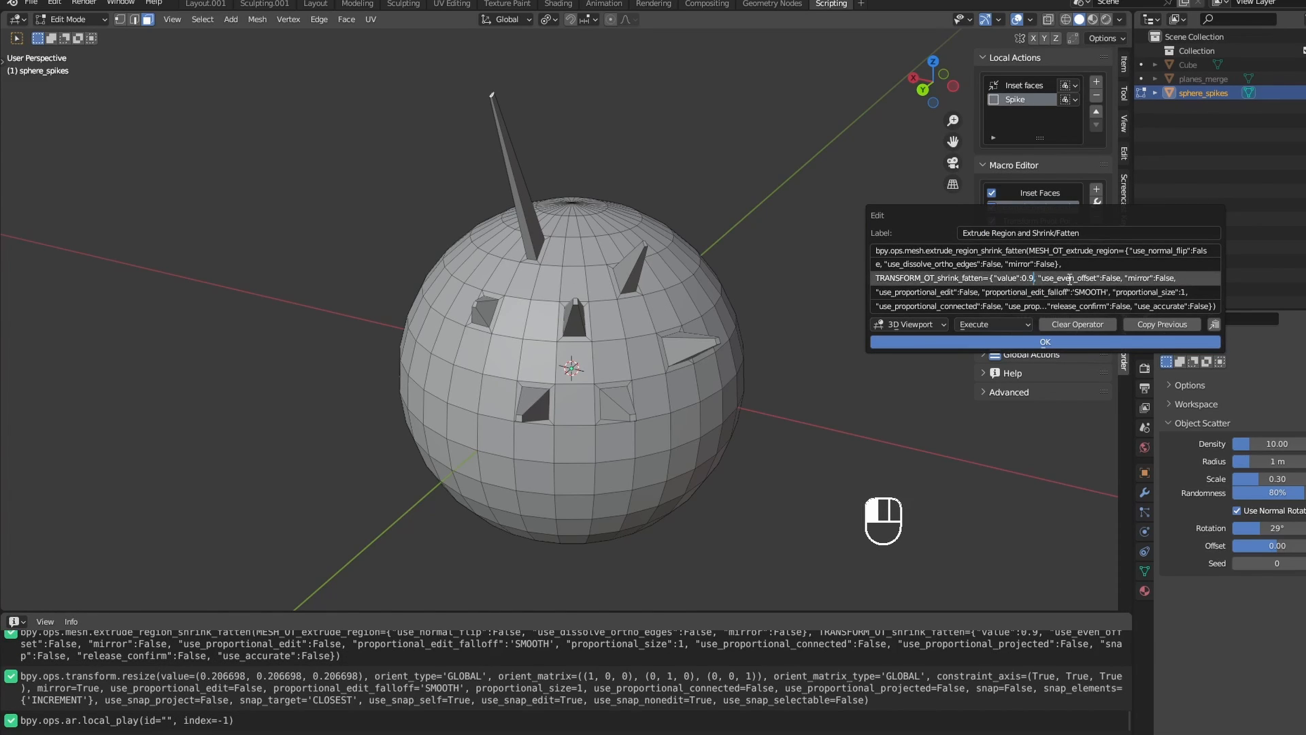
pyautogui.press('BackSpace')
pyautogui.write('2')
pyautogui.press('Return')
pyautogui.click(1097, 343)
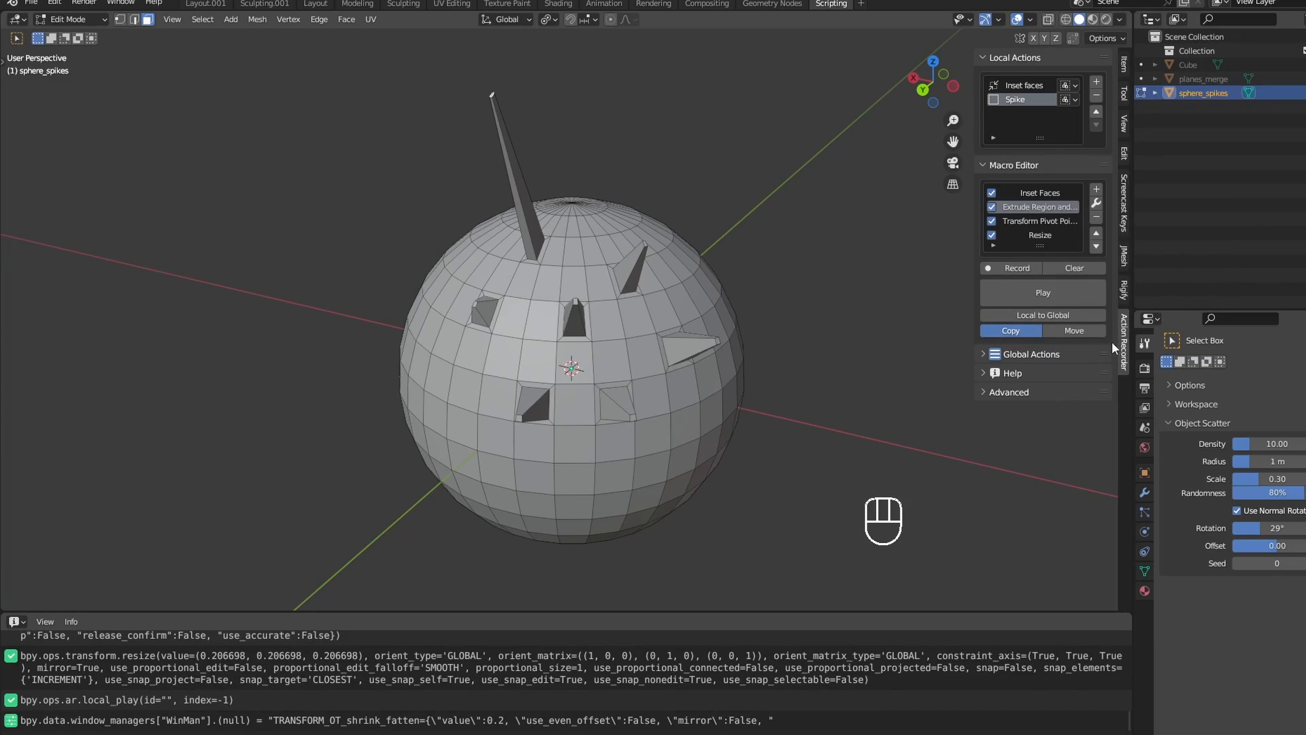
# Step: Add a new UV sphere, deselect its pole vertices so the pole triangles are excluded, and return to face selection
pyautogui.hotkey('shift', 'a')
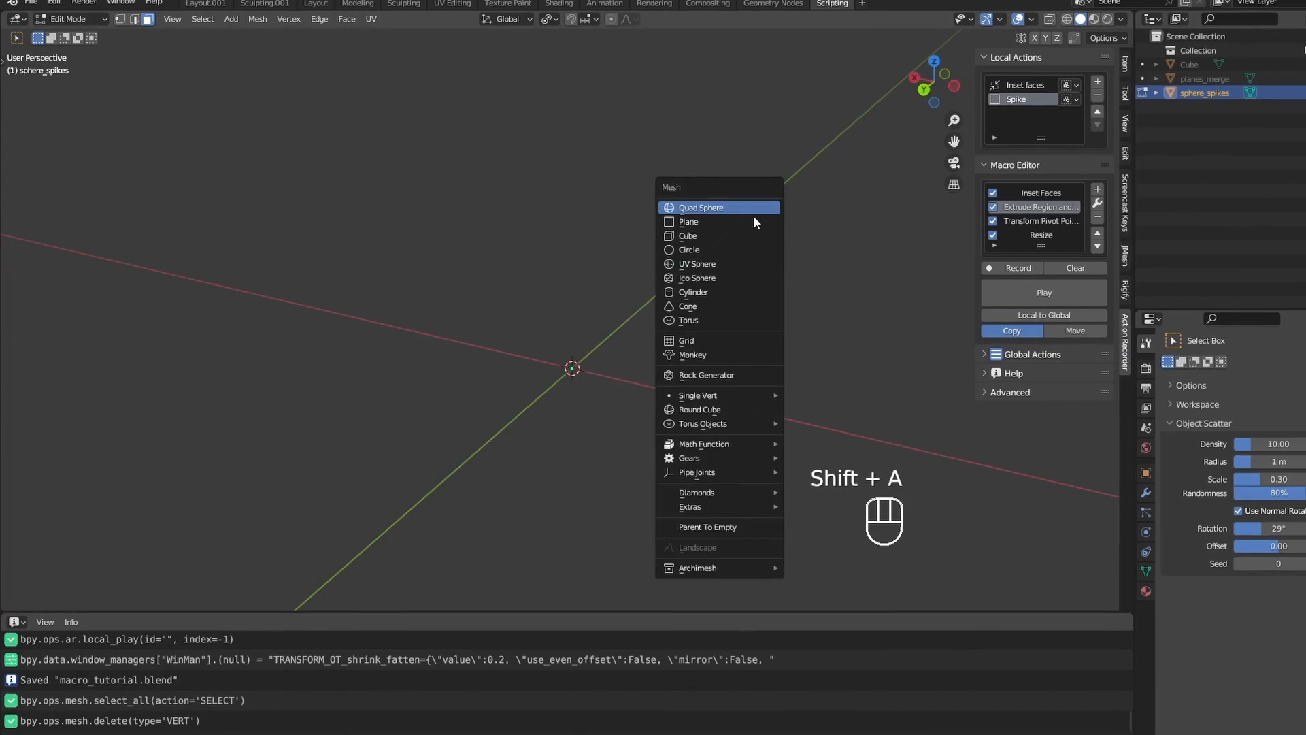
pyautogui.click(759, 260)
pyautogui.press('1')
pyautogui.moveTo(609, 206); pyautogui.dragTo(611, 583, button='middle')
pyautogui.keyDown('shift'); pyautogui.click(607, 576); pyautogui.keyUp('shift')
pyautogui.moveTo(774, 334); pyautogui.dragTo(767, 442, button='middle')
pyautogui.press('3')
# Step: Apply Checker Deselect to the sphere's selected faces and play the Spike action on the remaining ones
pyautogui.click(223, 11)
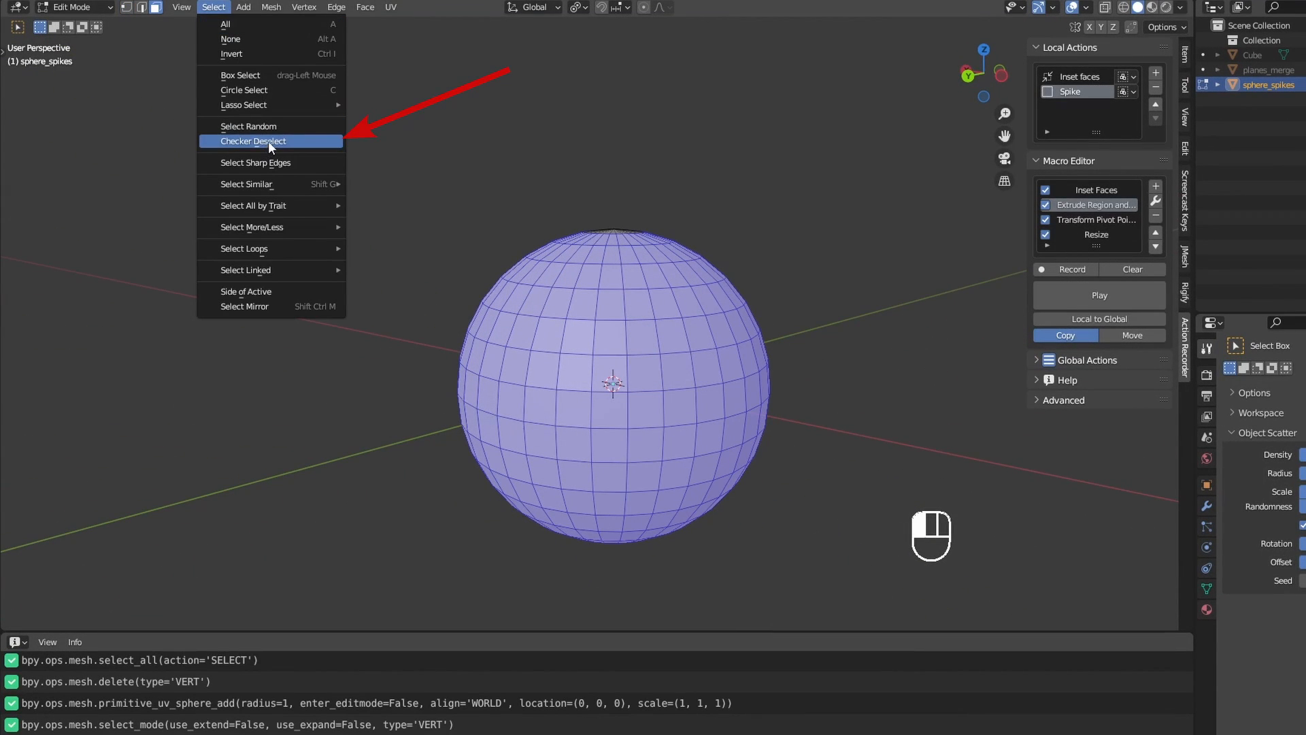
pyautogui.click(268, 141)
pyautogui.click(1132, 299)
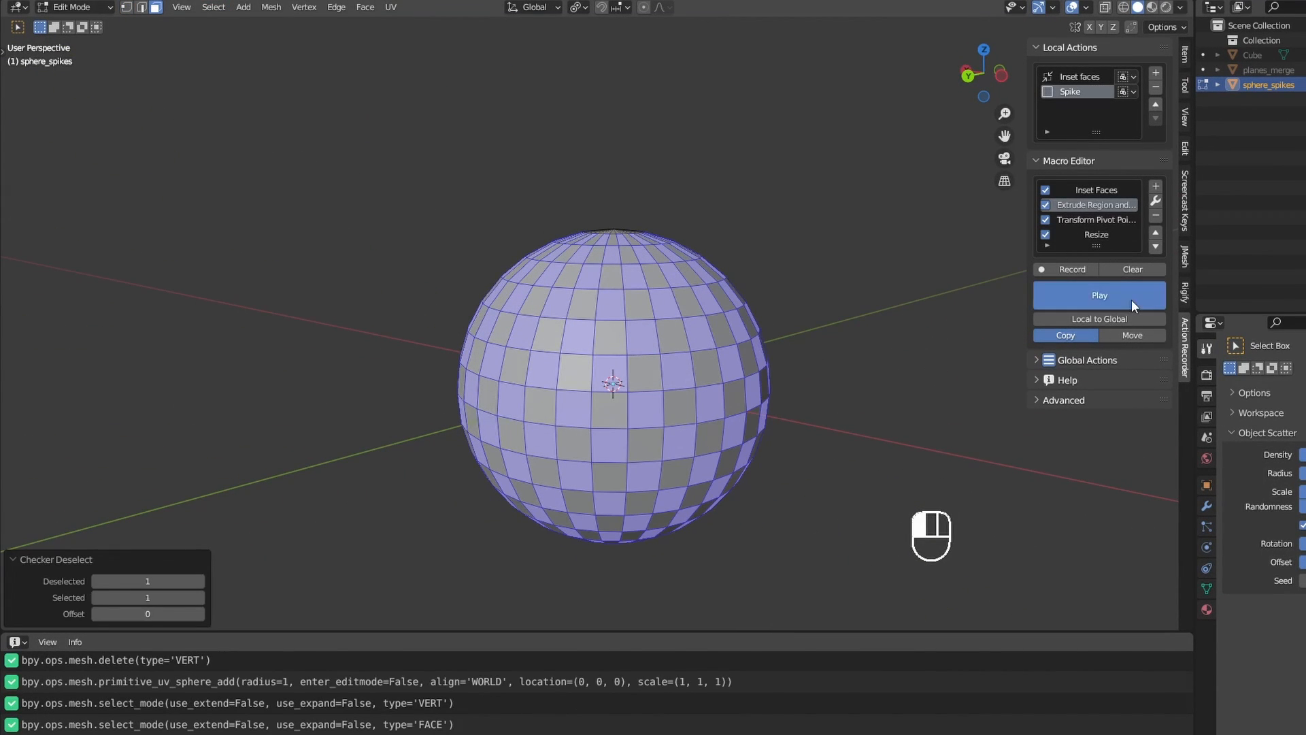
# Step: Switch the spiked sphere to Object Mode, deselect it and inspect it from different angles
pyautogui.scroll(-2, 888, 330)
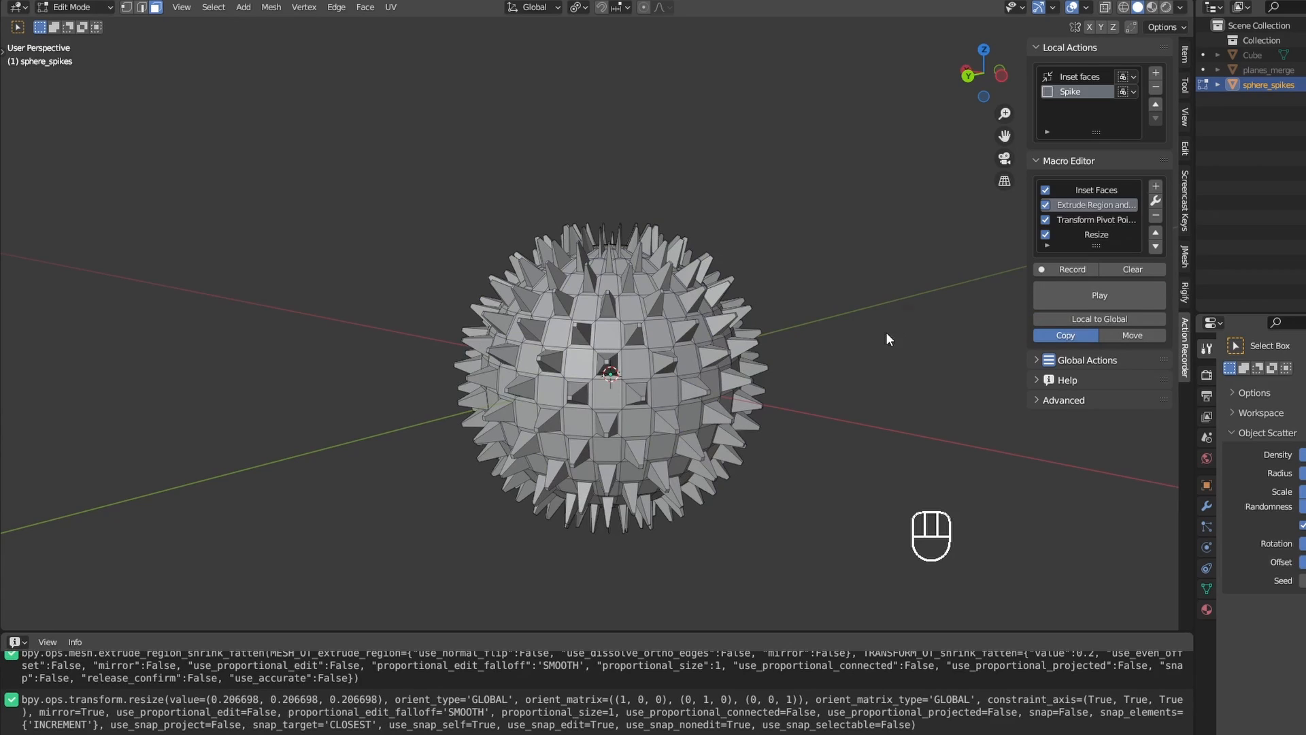
pyautogui.press('Tab')
pyautogui.moveTo(875, 308)
pyautogui.mouseDown(button='middle')
pyautogui.moveTo(819, 353)
pyautogui.moveTo(722, 352)
pyautogui.moveTo(795, 325)
pyautogui.moveTo(867, 321)
pyautogui.mouseUp(button='middle')
pyautogui.click(867, 321)
pyautogui.moveTo(837, 390); pyautogui.dragTo(880, 397, button='middle')
pyautogui.scroll(-2, 877, 397)
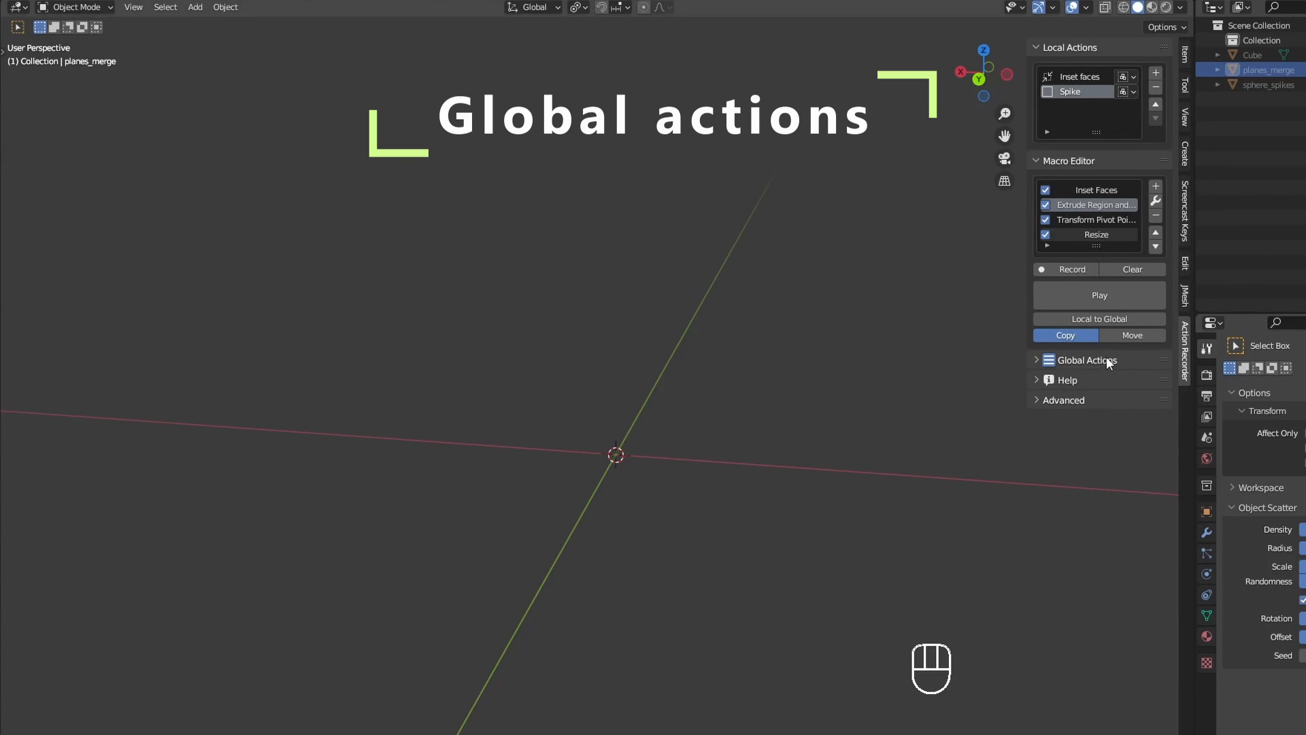
# Step: Expand the OBJ Mode category of the Global Actions and run the AddCubeSphere action
pyautogui.click(1107, 360)
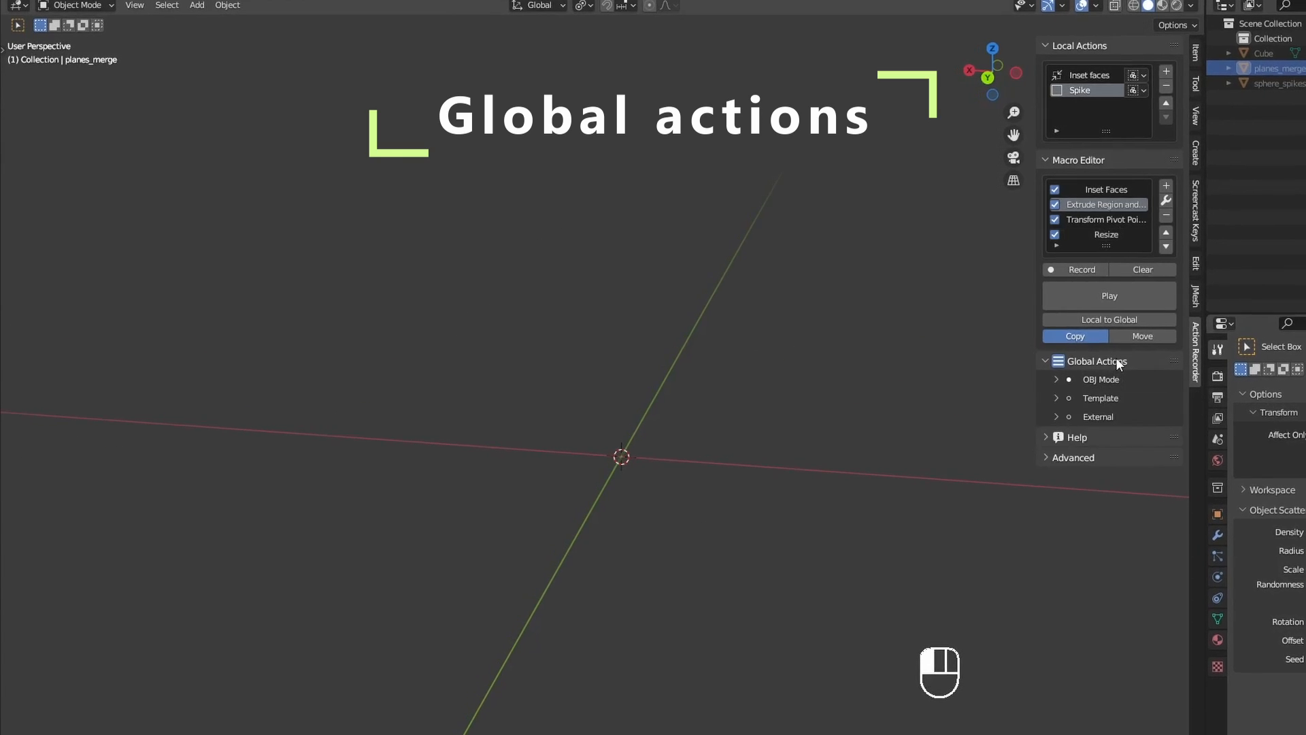
pyautogui.click(1201, 391)
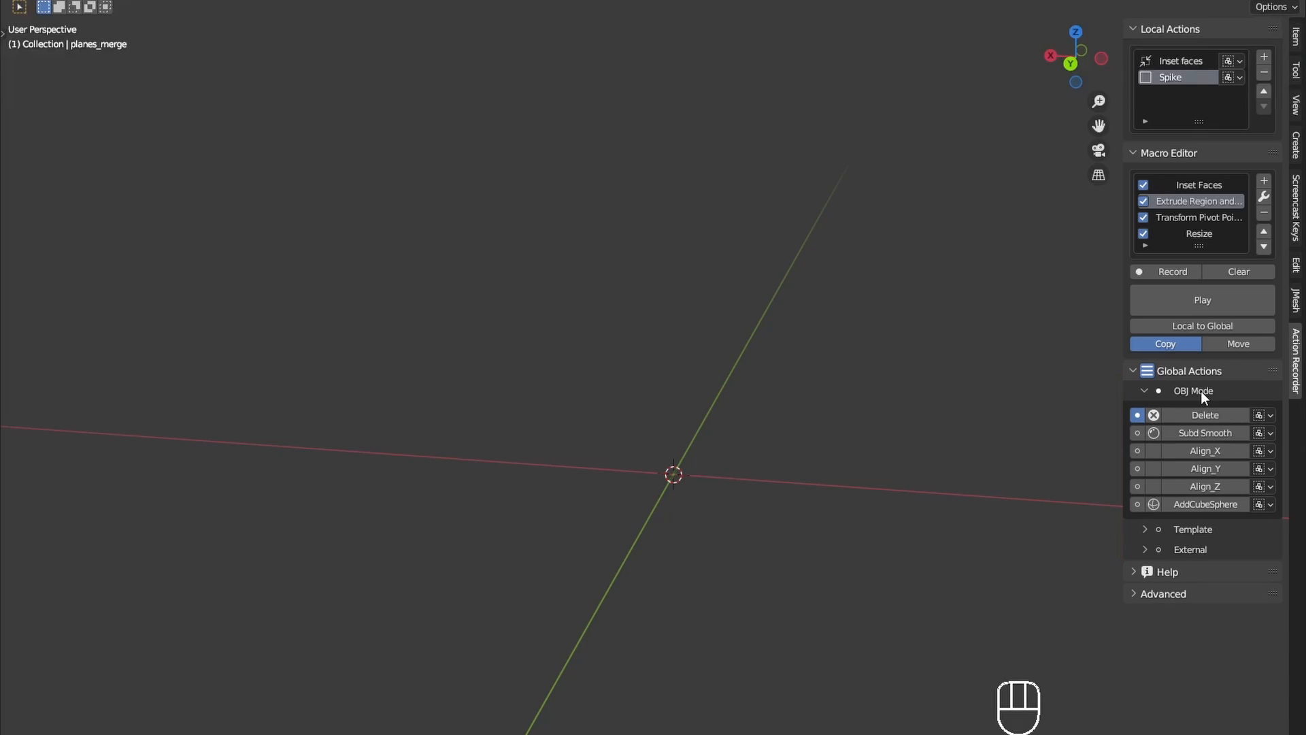
pyautogui.click(1226, 505)
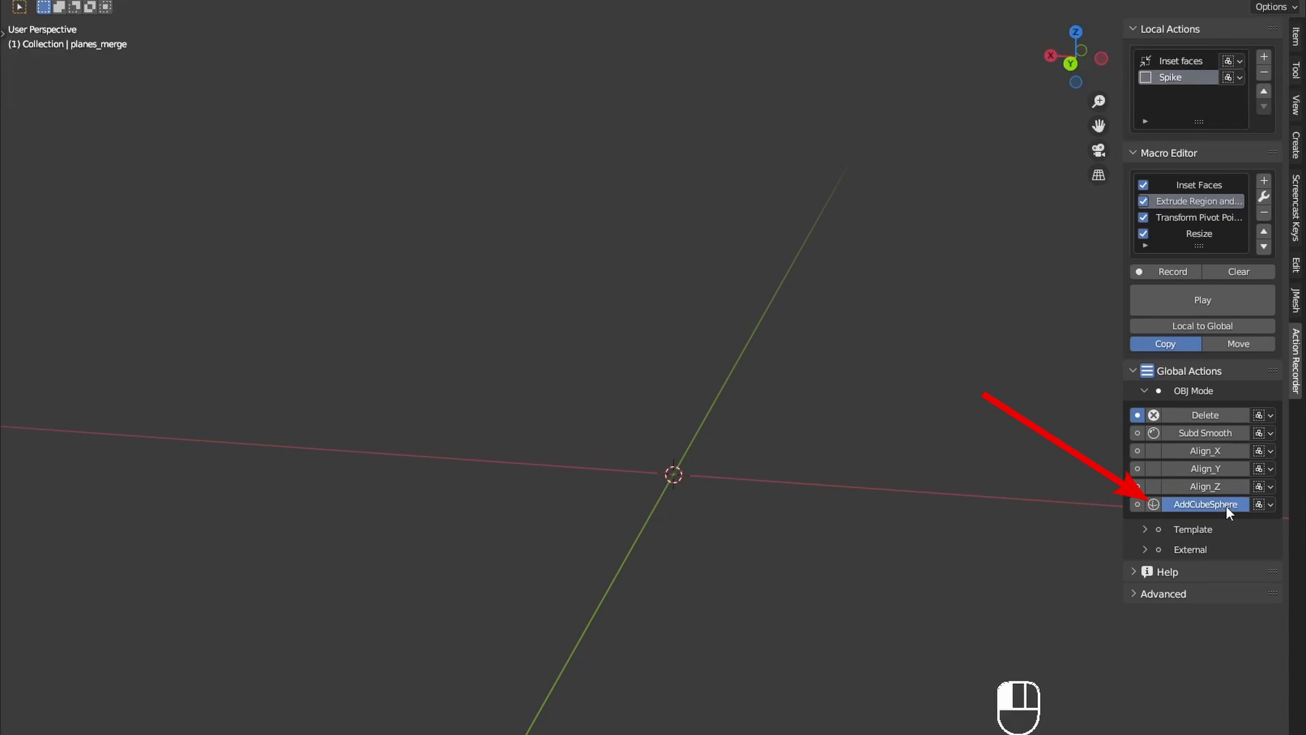
# Step: Undo the deselection of the new cube sphere and put it in Edit Mode to show the Edit Mode global actions
pyautogui.click(916, 457)
pyautogui.hotkey('ctrl', 'z')
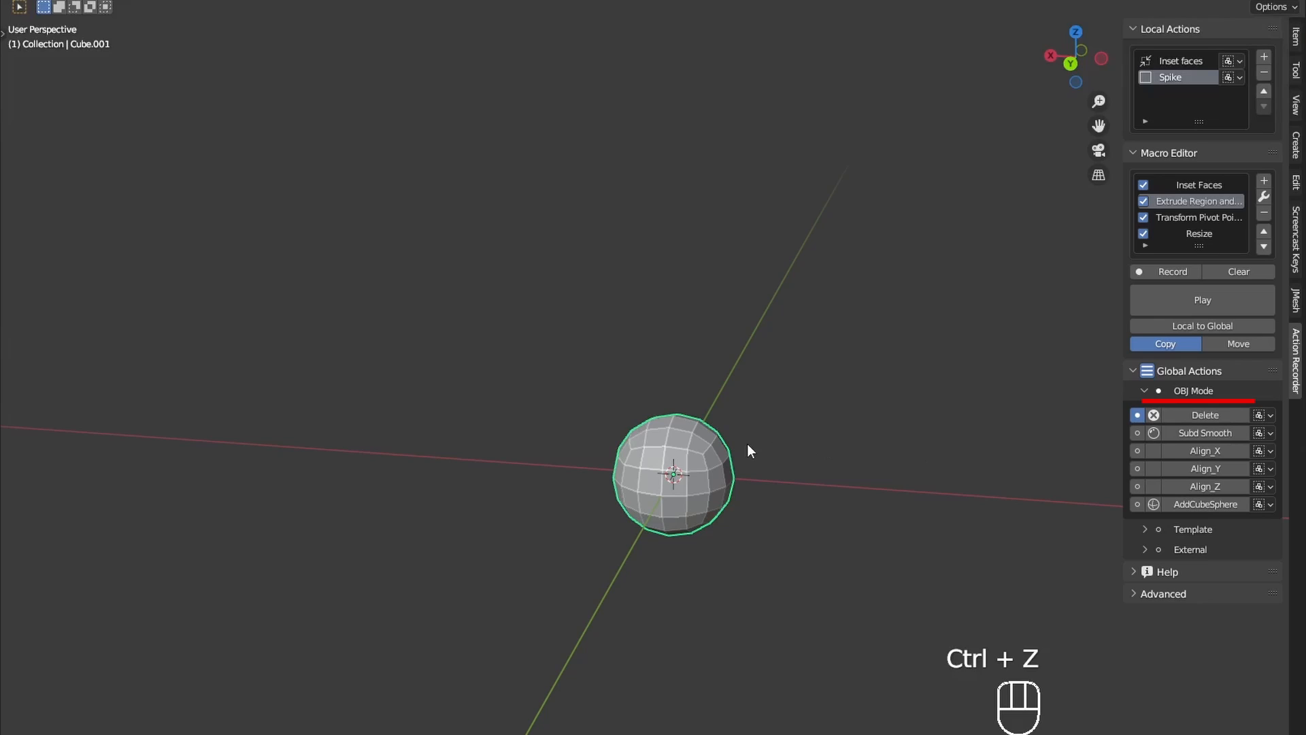
pyautogui.press('Tab')
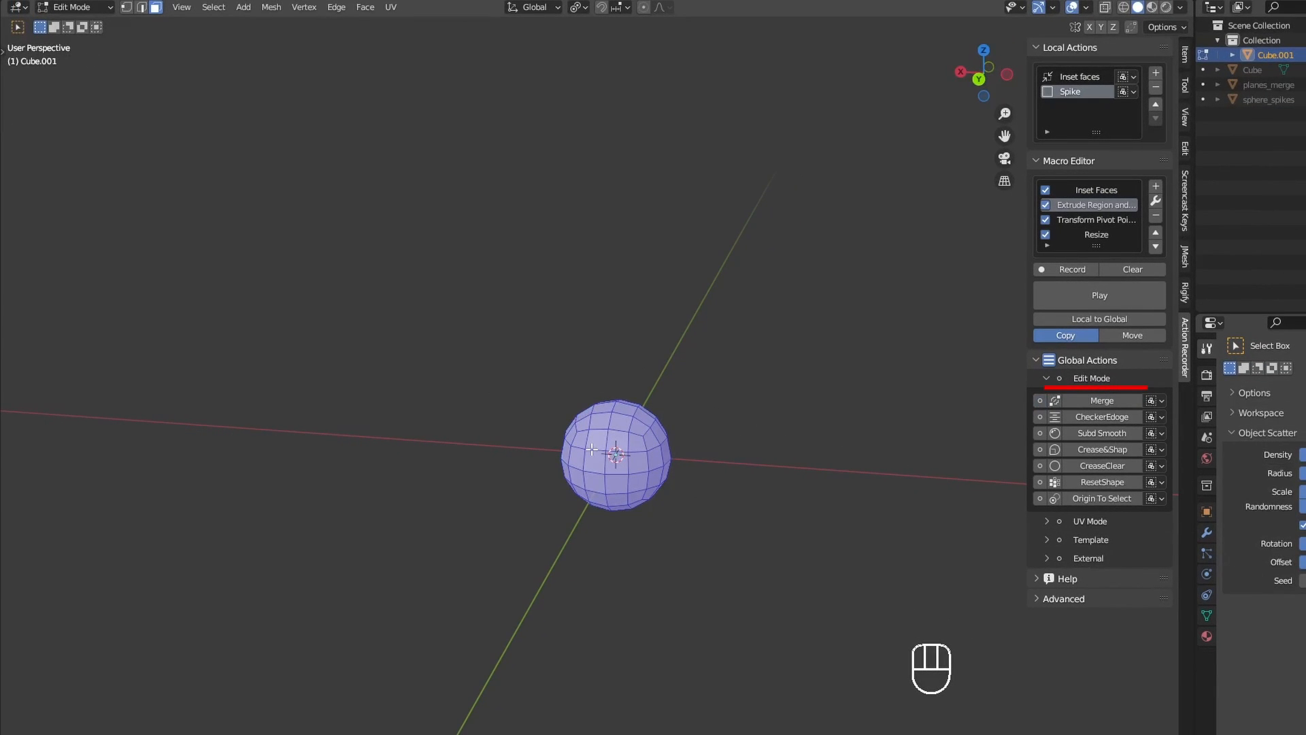
# Step: Run the Merge global action on two separate sphere faces in turn, then reveal the management options of the Global Actions
pyautogui.click(592, 449)
pyautogui.click(1092, 400)
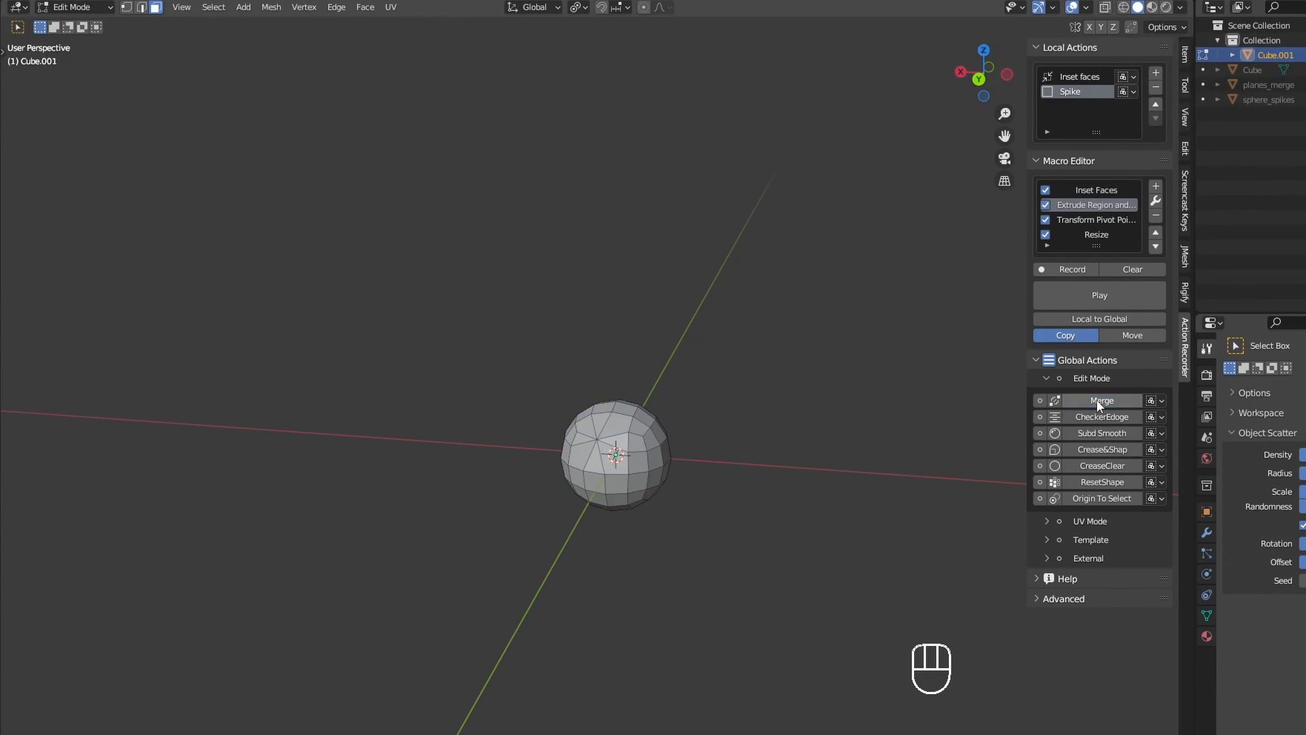
pyautogui.click(626, 498)
pyautogui.click(1121, 400)
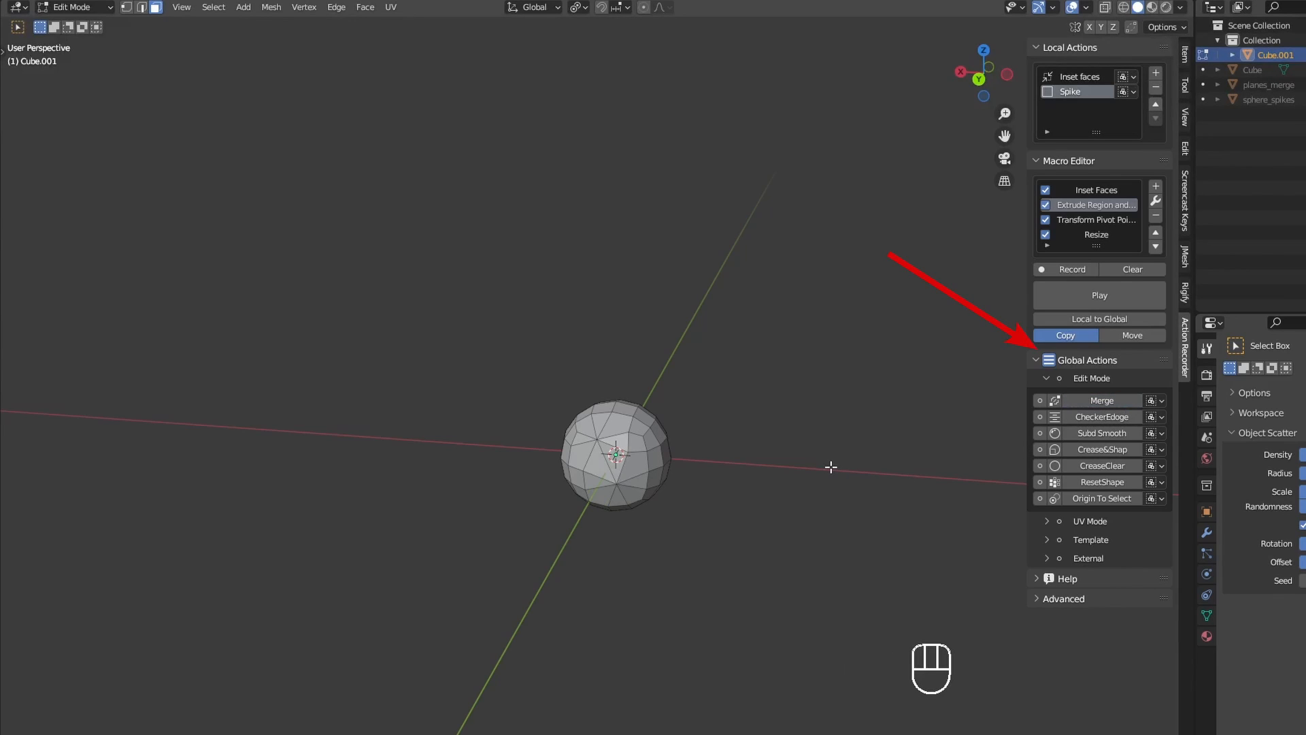
pyautogui.click(1052, 360)
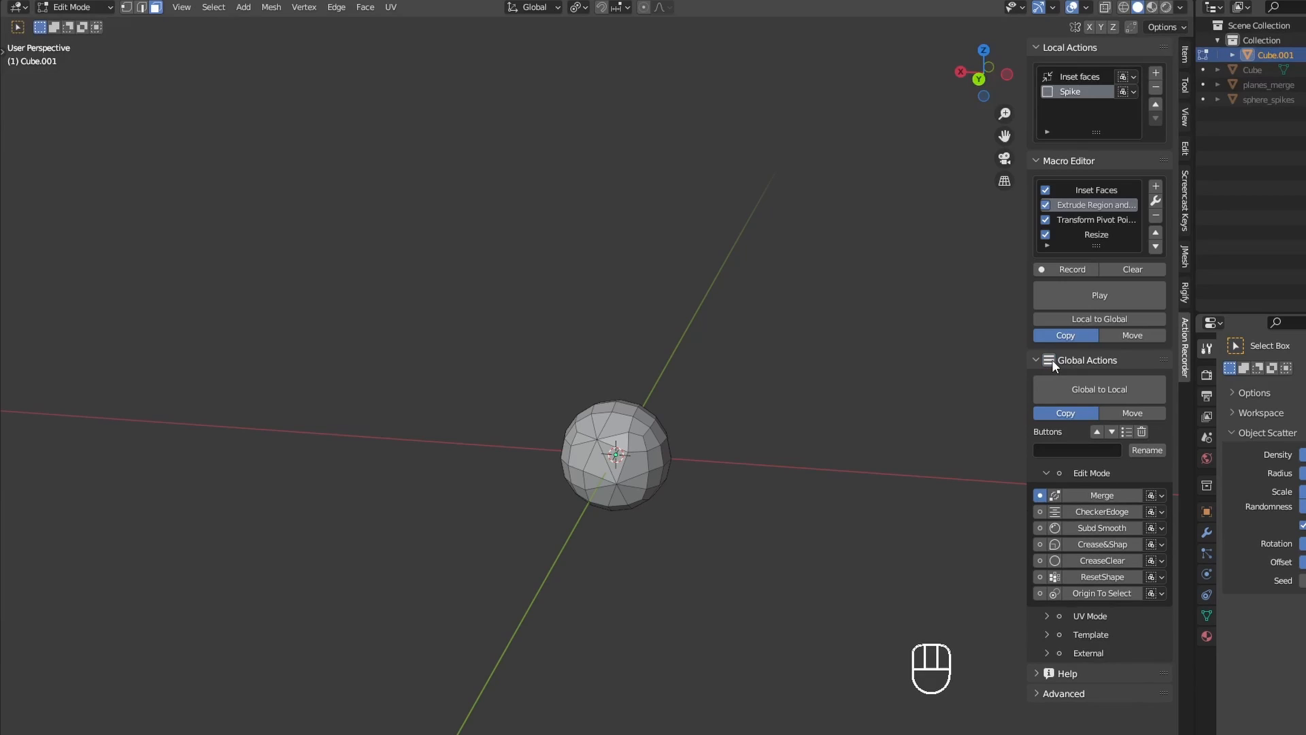
pyautogui.click(1086, 386)
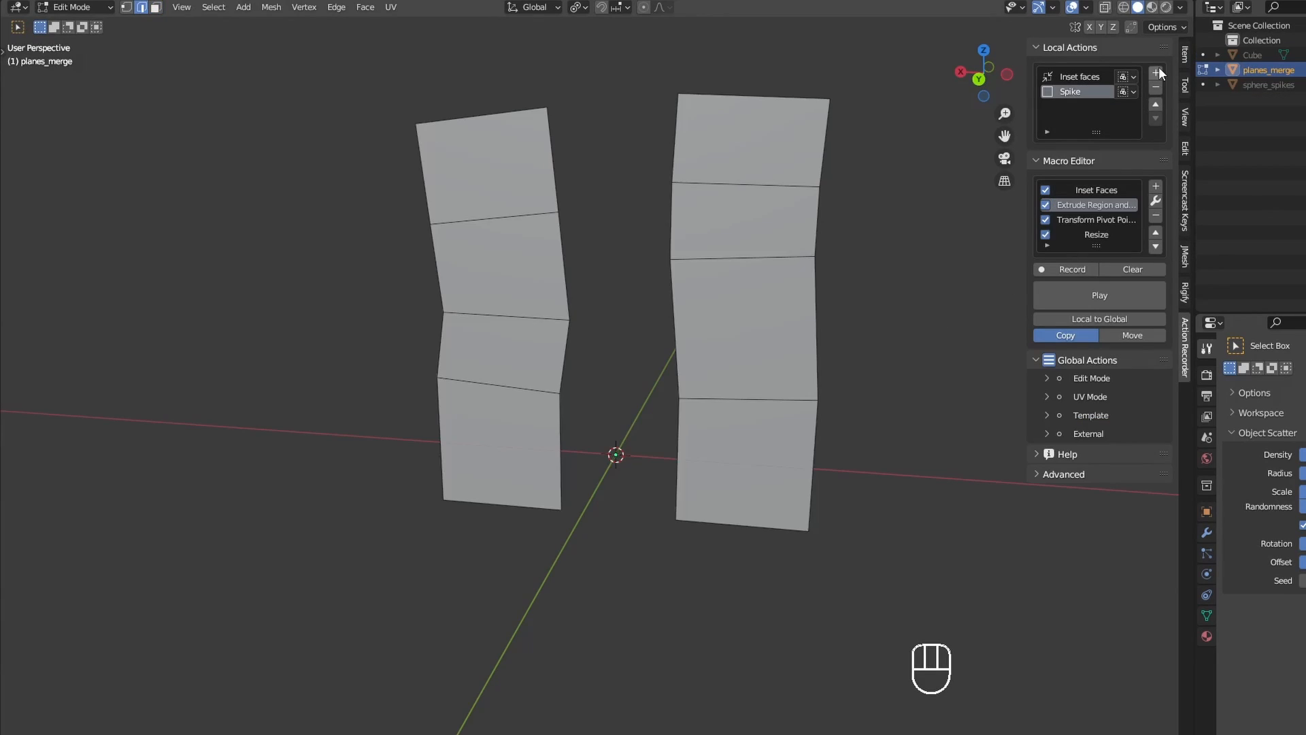
# Step: Add a new local action and name it "Merge loops"
pyautogui.click(1157, 69)
pyautogui.doubleClick(1096, 106)
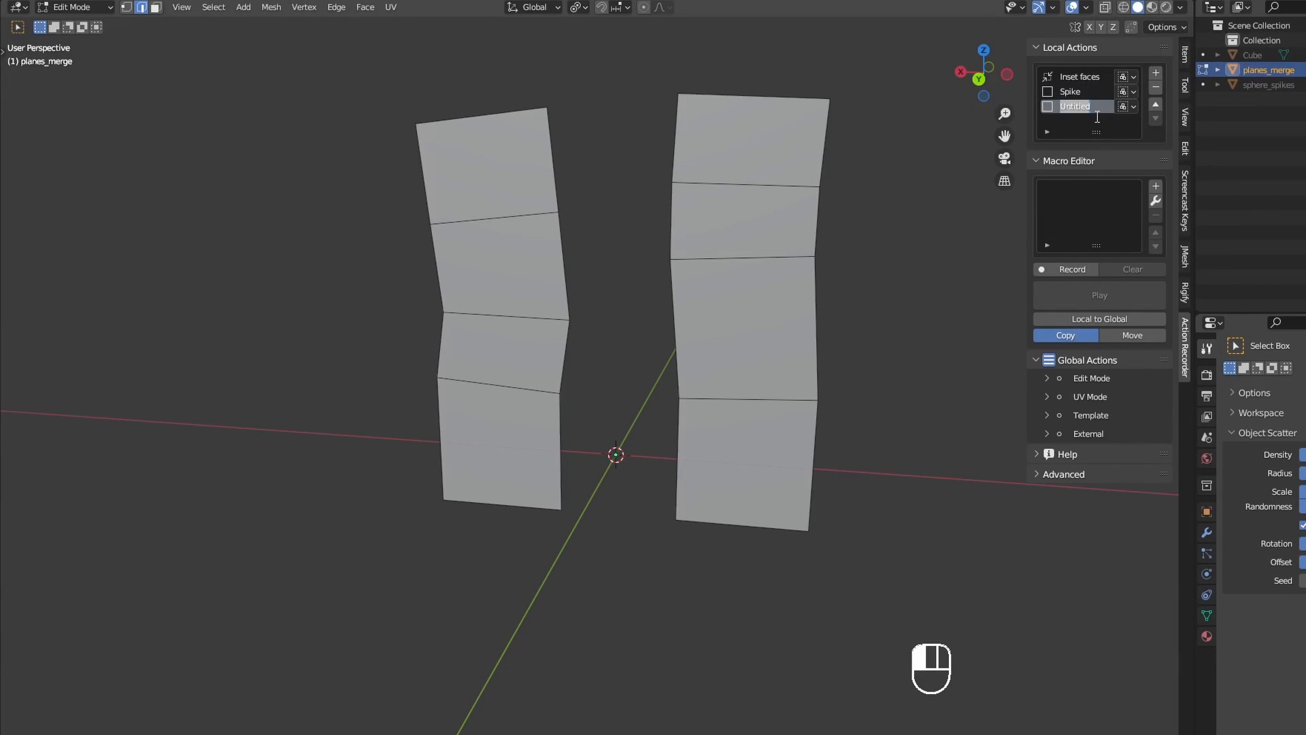
pyautogui.write('Merge loops')
# Step: Select the facing edge chains of the two plane strips and apply Bridge Edge Loops with Merge enabled
pyautogui.click(558, 443)
pyautogui.keyDown('ctrl'); pyautogui.keyDown('shift'); pyautogui.click(551, 164); pyautogui.keyUp('shift'); pyautogui.keyUp('ctrl')
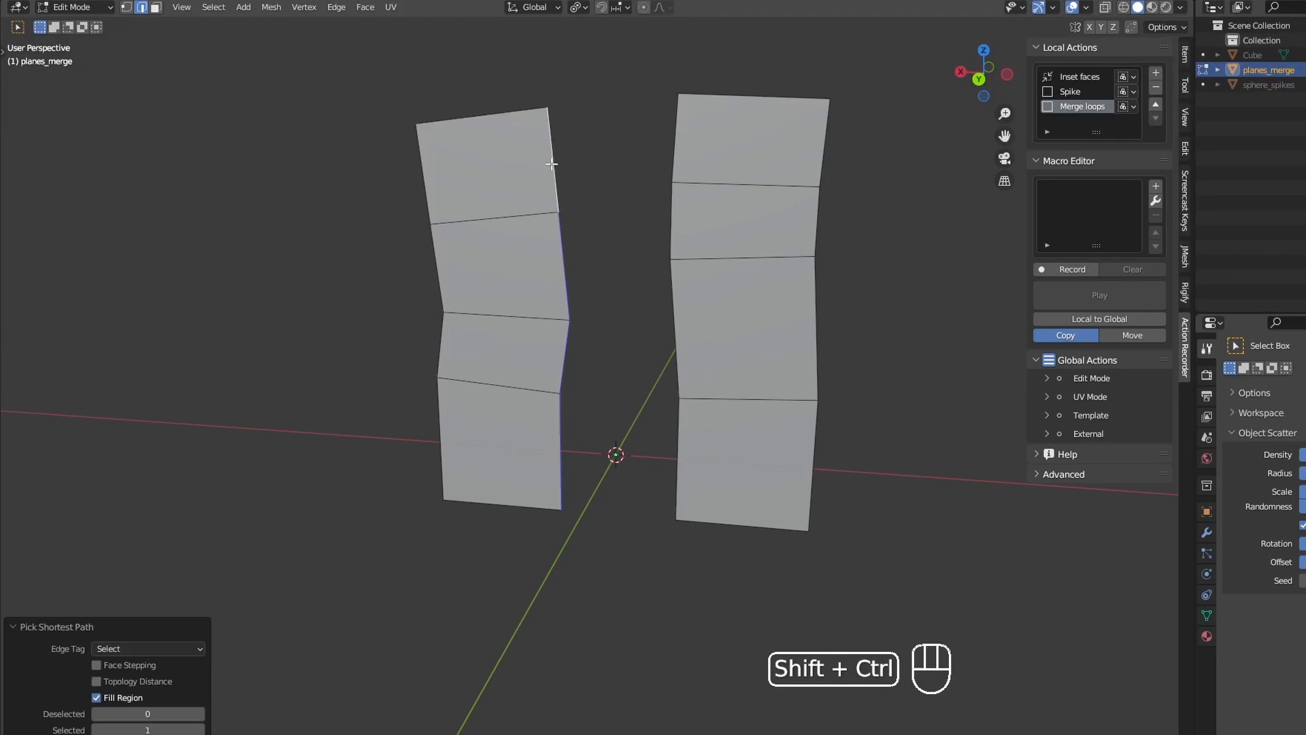
pyautogui.keyDown('shift'); pyautogui.click(678, 439); pyautogui.keyUp('shift')
pyautogui.keyDown('ctrl'); pyautogui.keyDown('shift'); pyautogui.click(675, 149); pyautogui.keyUp('shift'); pyautogui.keyUp('ctrl')
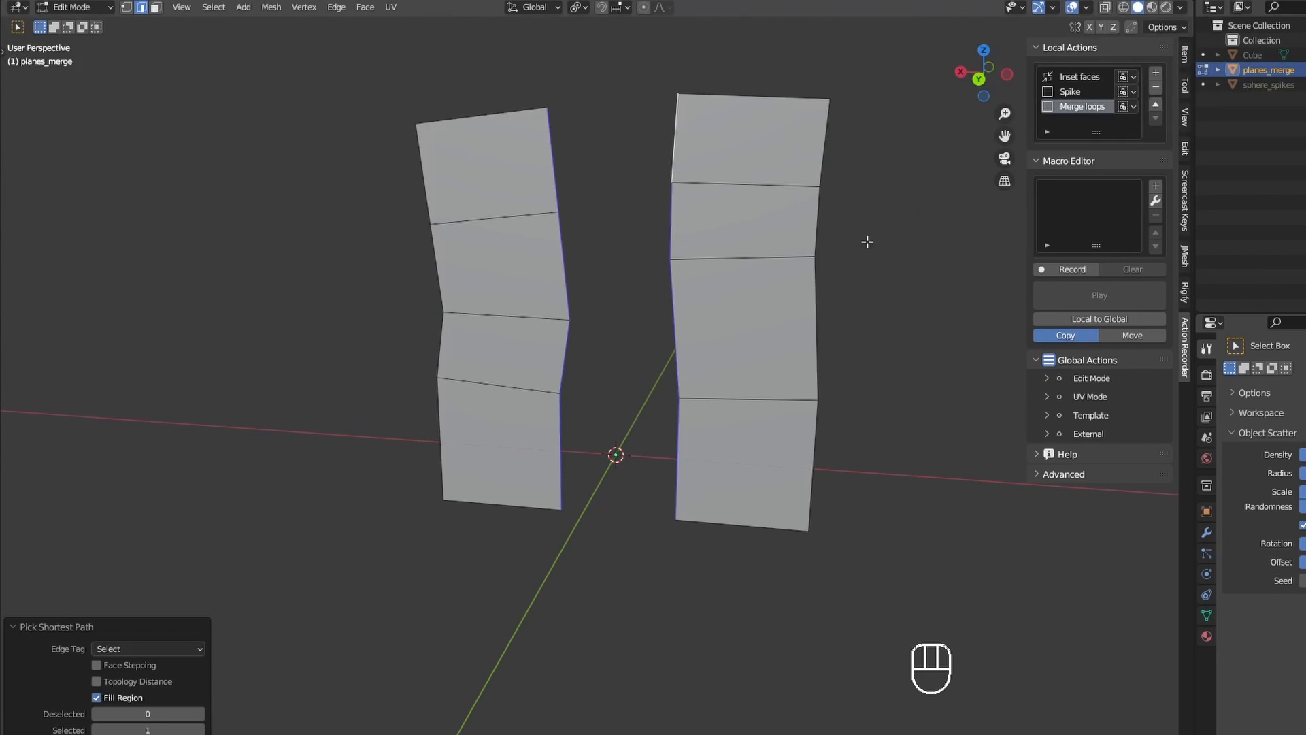
pyautogui.hotkey('ctrl', 'e')
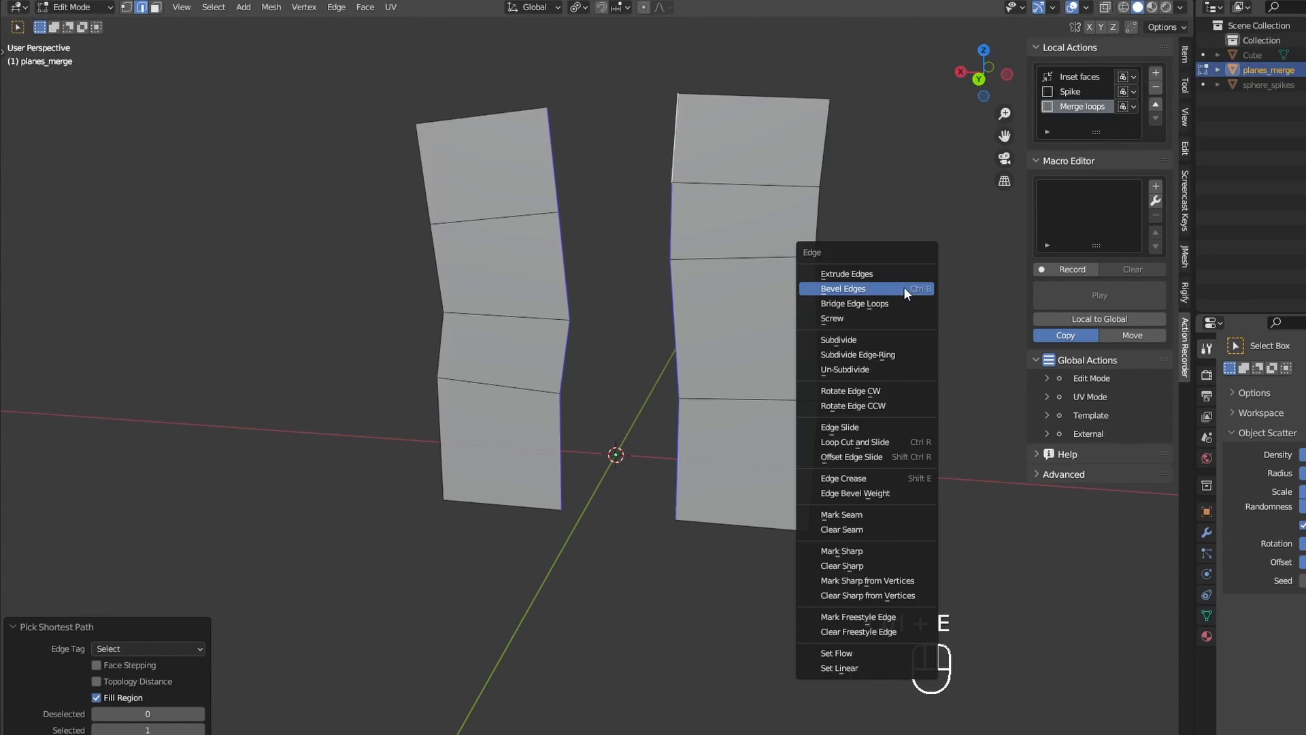
pyautogui.click(903, 288)
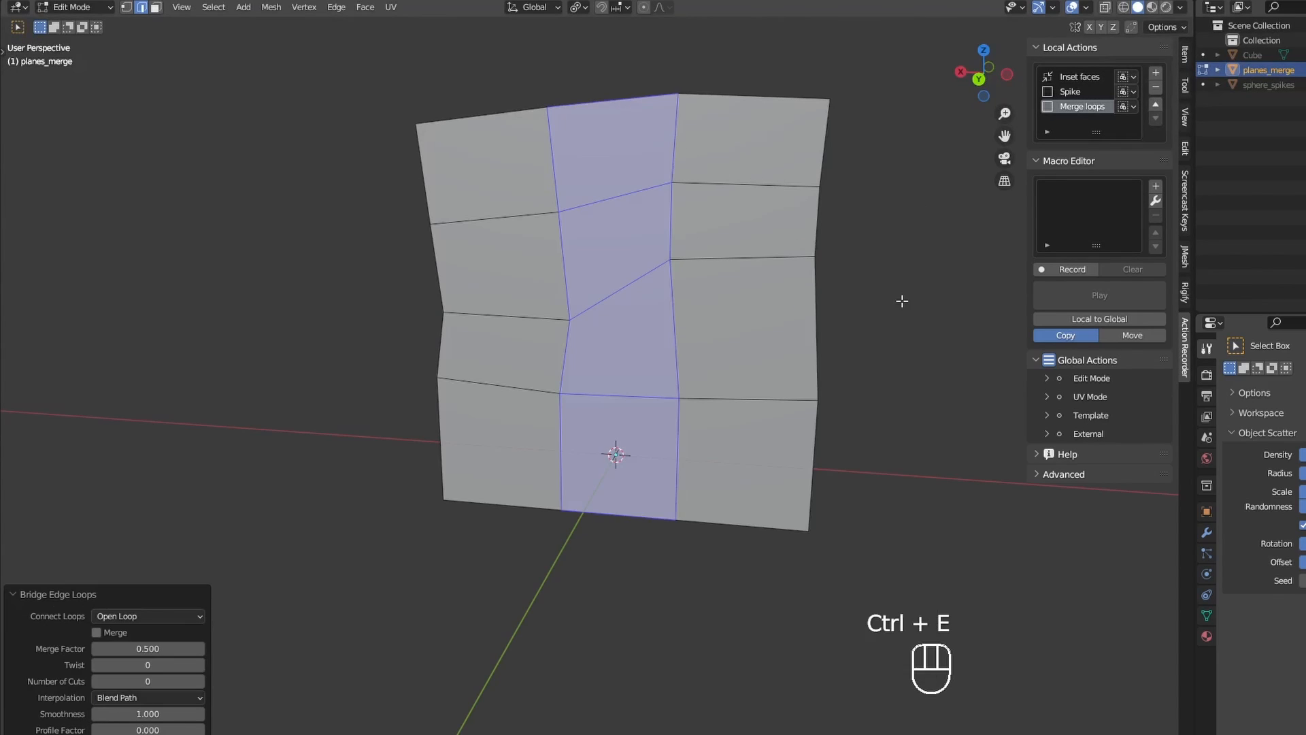
pyautogui.click(105, 627)
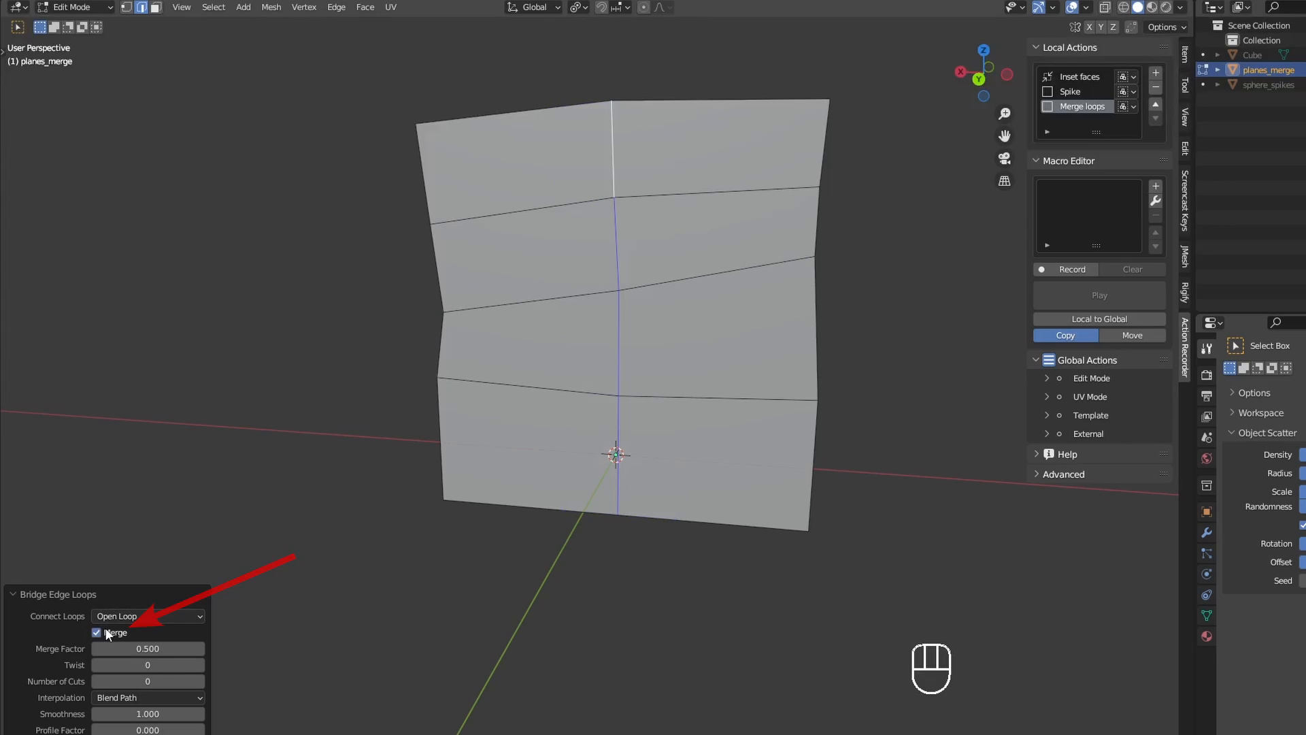
# Step: Add the executed Bridge Edge Loops operation to the Merge loops macro and undo the bridge on the planes
pyautogui.click(1156, 187)
pyautogui.hotkey('ctrl', 'z')
pyautogui.hotkey('ctrl', 'z')
pyautogui.hotkey('ctrl', 'z')
# Step: Select the facing edge loops of both plane strips and play the Merge loops action on them
pyautogui.keyDown('alt'); pyautogui.click(674, 327); pyautogui.keyUp('alt')
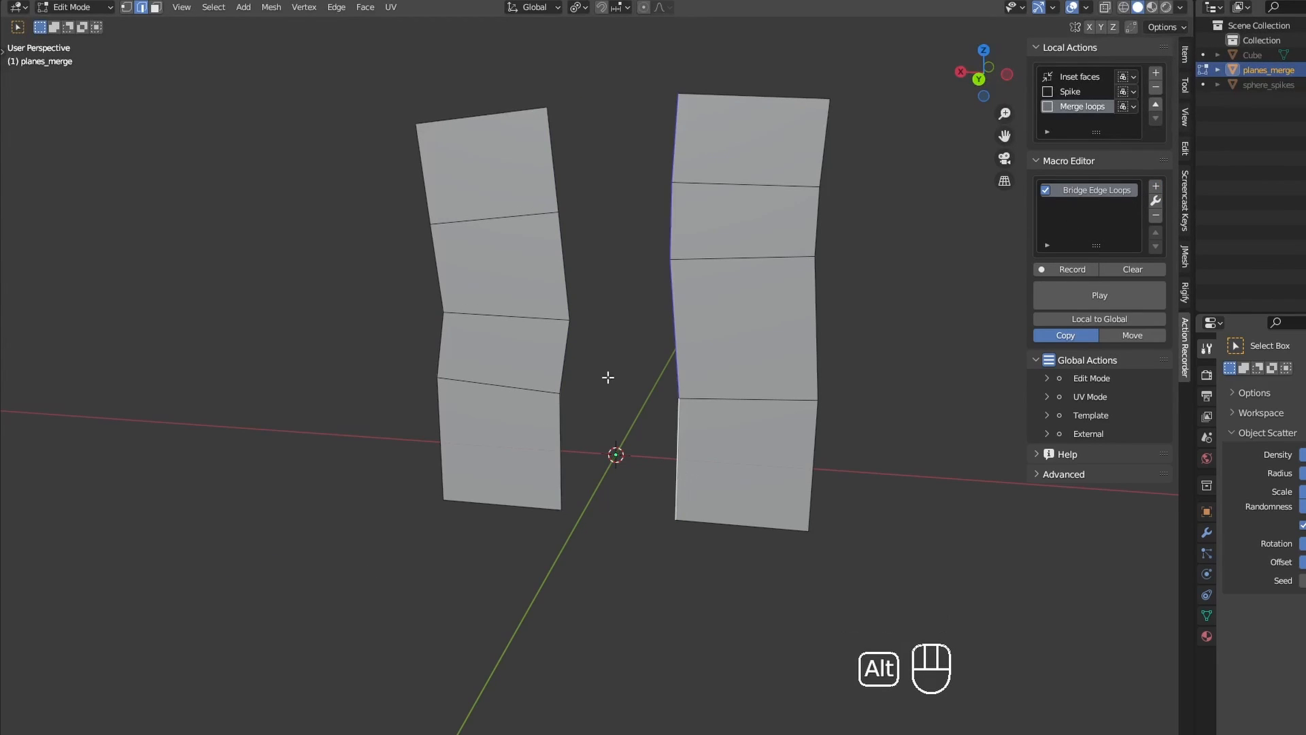
pyautogui.keyDown('alt'); pyautogui.keyDown('shift'); pyautogui.click(564, 273); pyautogui.keyUp('shift'); pyautogui.keyUp('alt')
pyautogui.click(1132, 300)
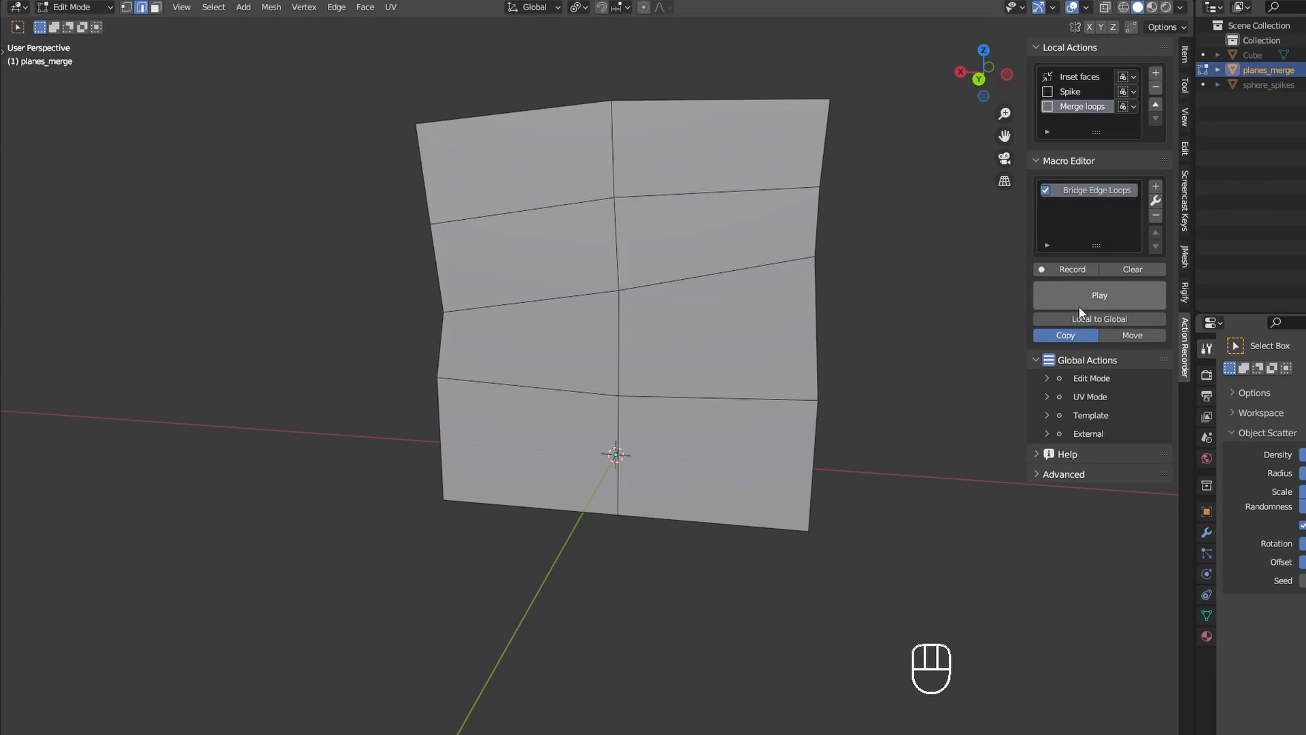
# Step: Copy the Merge loops action to the OBJ Mode global category and expand that category in Object Mode
pyautogui.click(1130, 320)
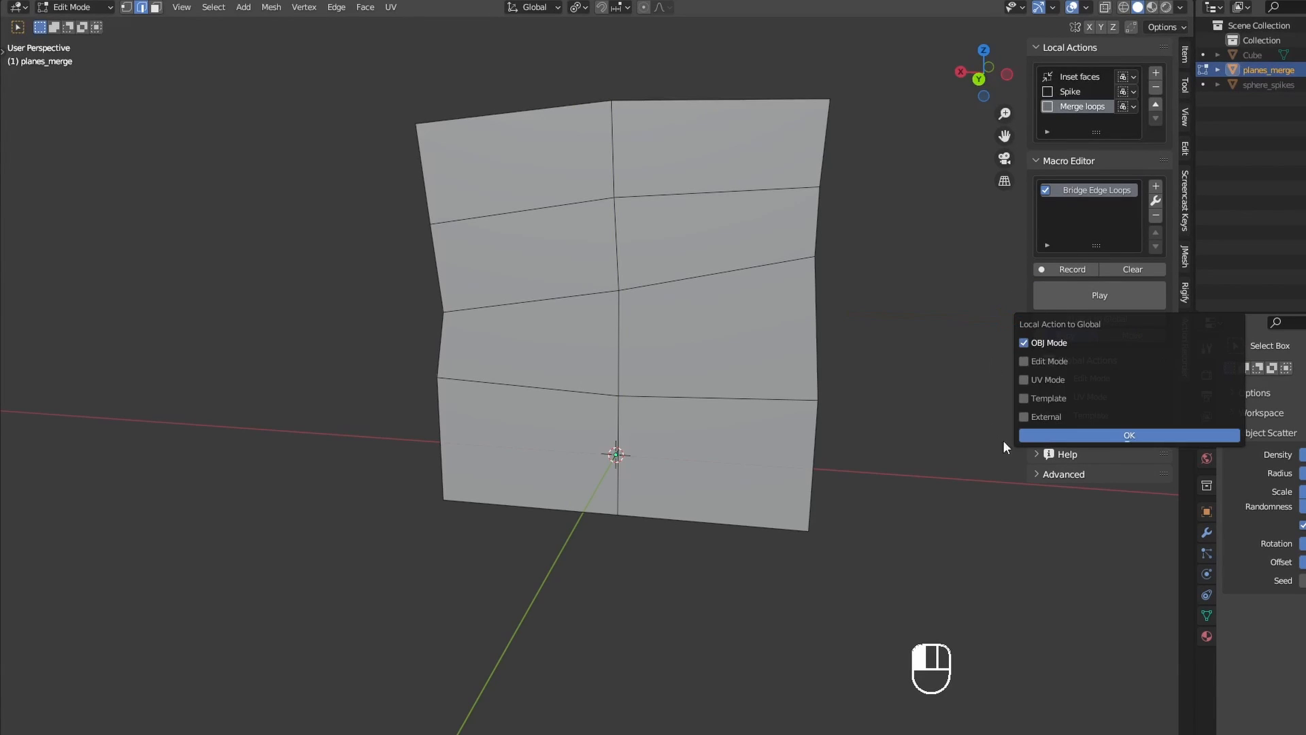
pyautogui.click(1117, 435)
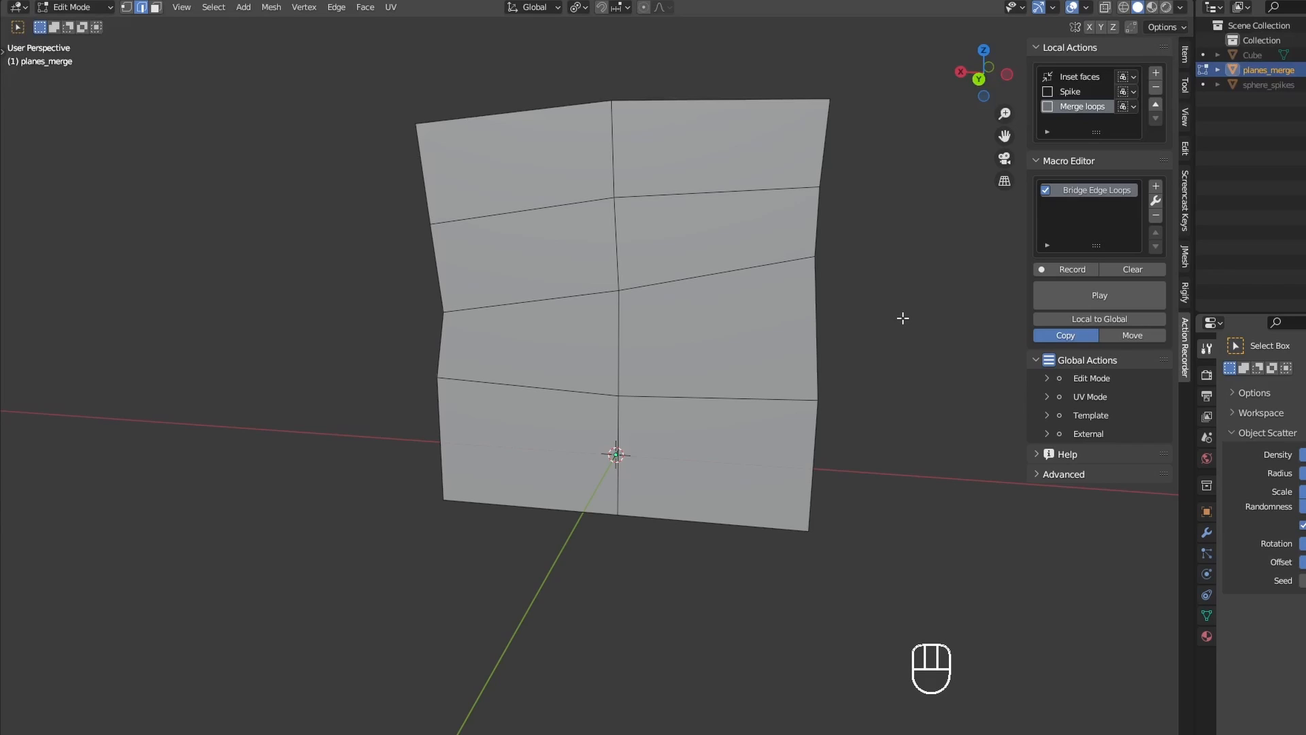
pyautogui.press('Tab')
pyautogui.click(904, 239)
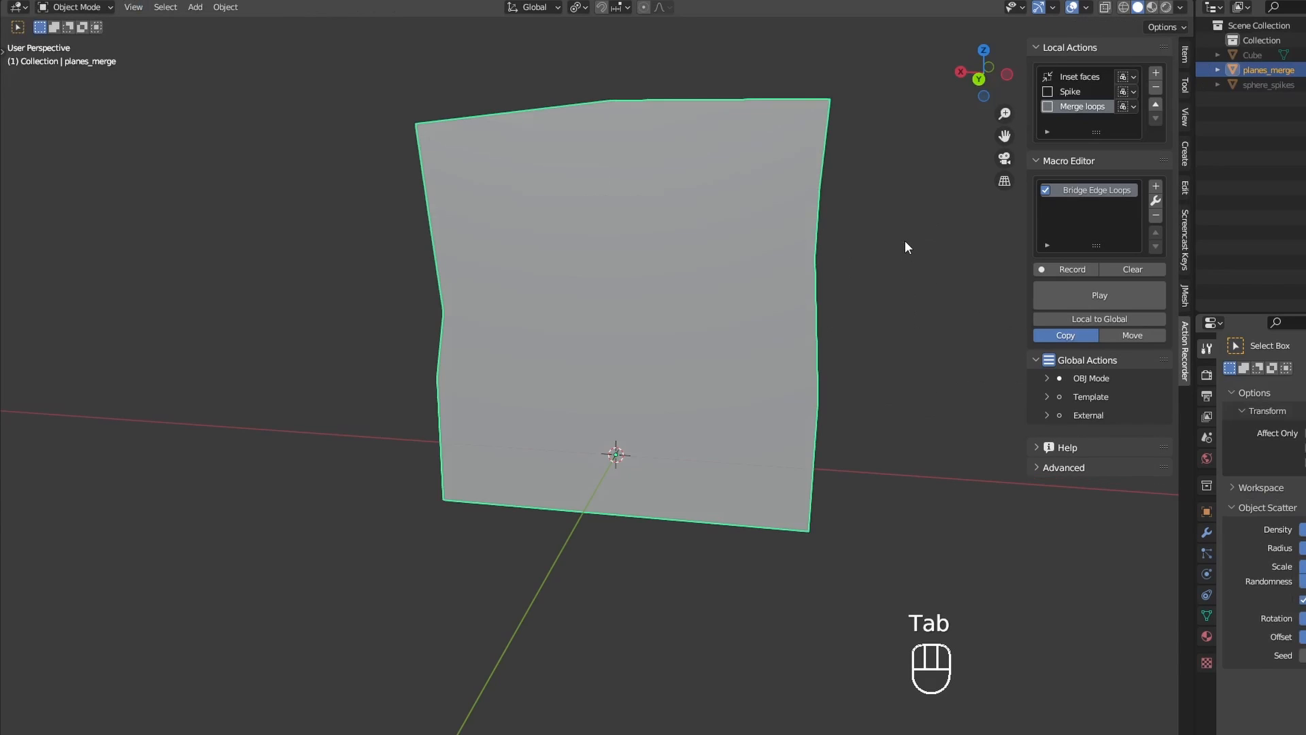
pyautogui.click(1047, 378)
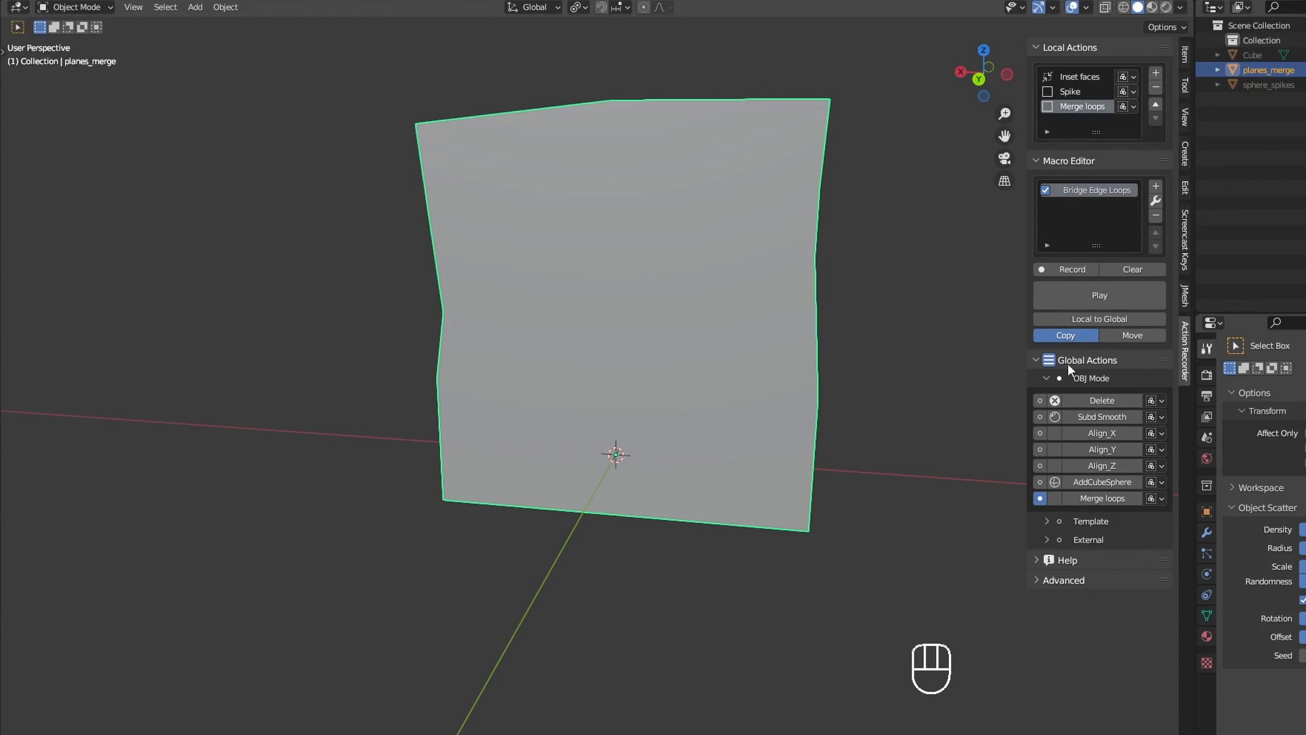
# Step: Move Merge loops up to just below Subd Smooth in the global list and recategorize it to Edit Mode
pyautogui.click(1050, 361)
pyautogui.click(1096, 432)
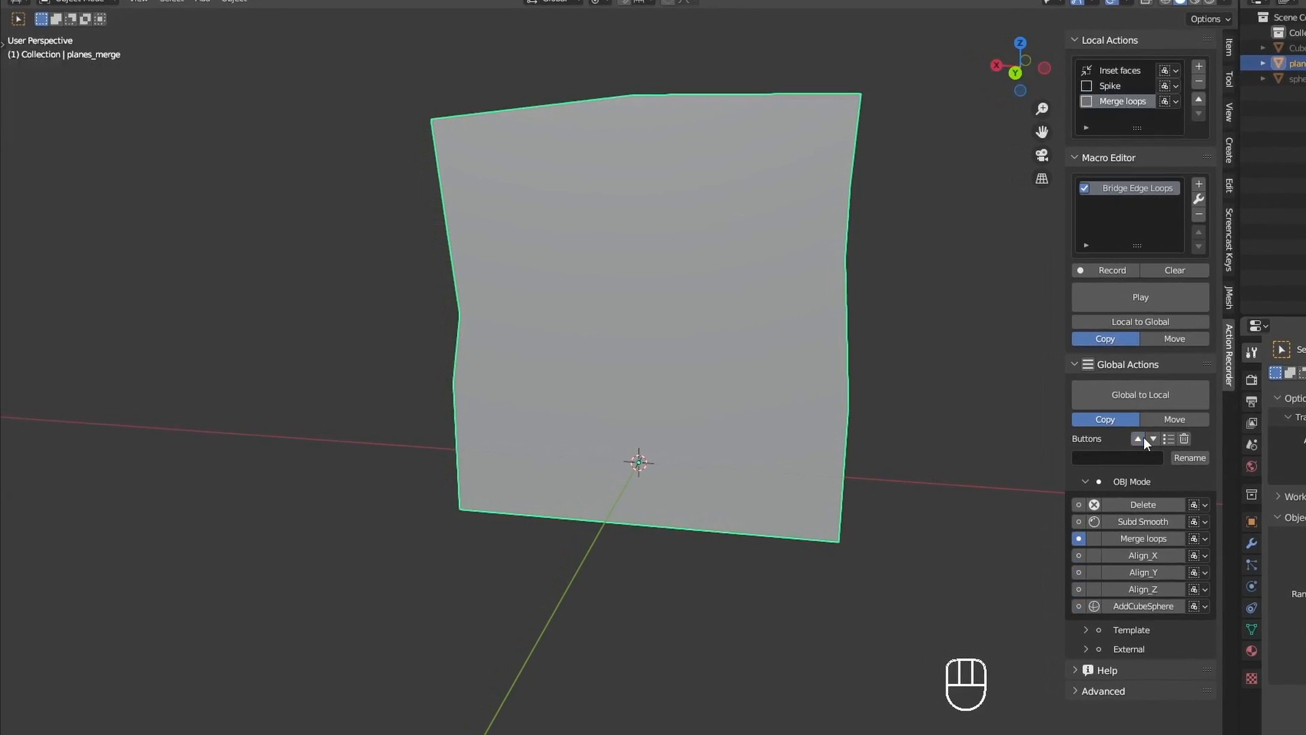
pyautogui.click(1169, 439)
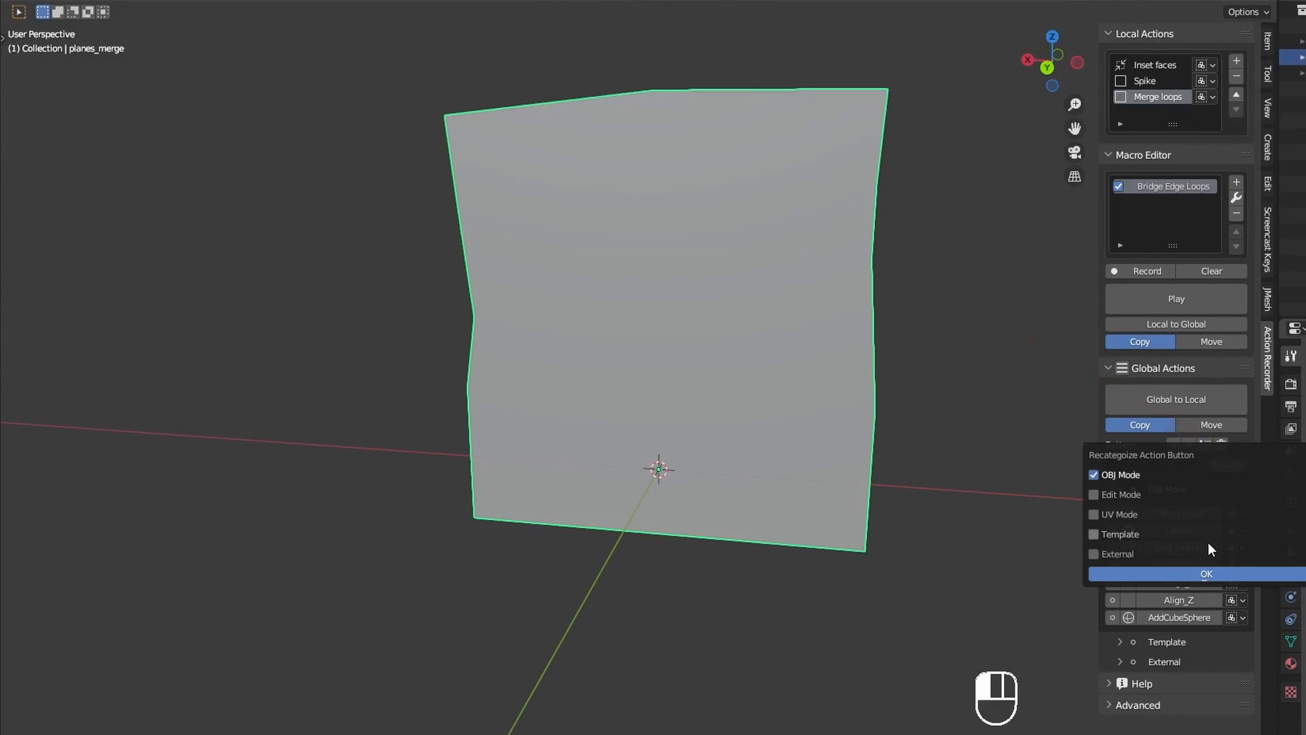
pyautogui.click(1133, 492)
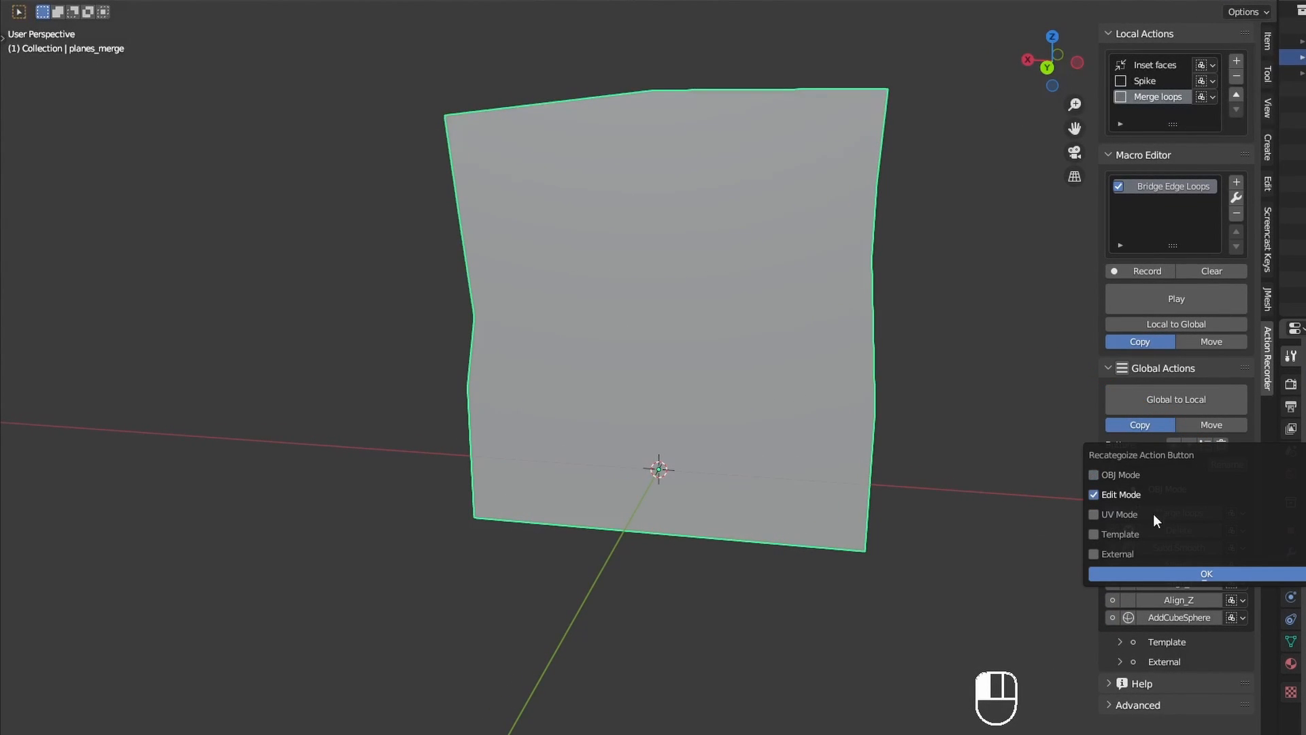
pyautogui.click(1194, 576)
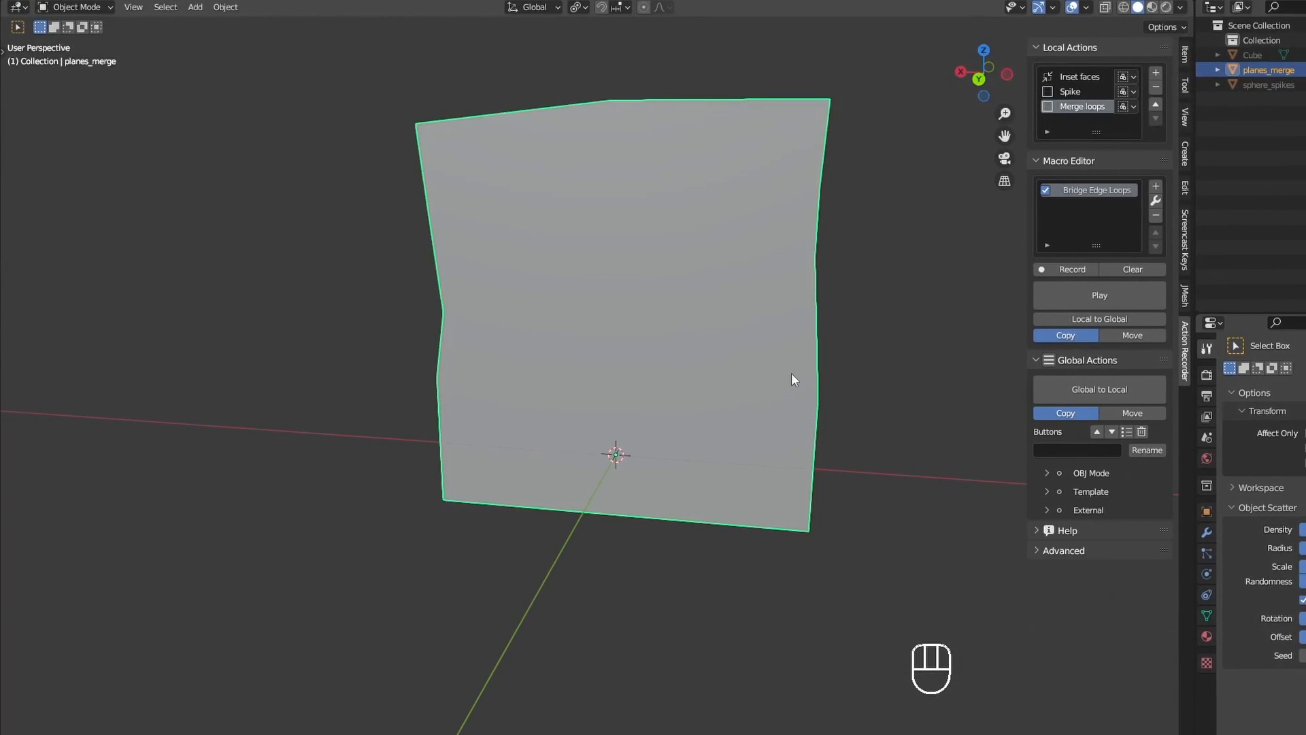
# Step: Switch the planes to Edit Mode and move Merge loops to the first place of the Edit Mode category
pyautogui.press('Tab')
pyautogui.click(1047, 473)
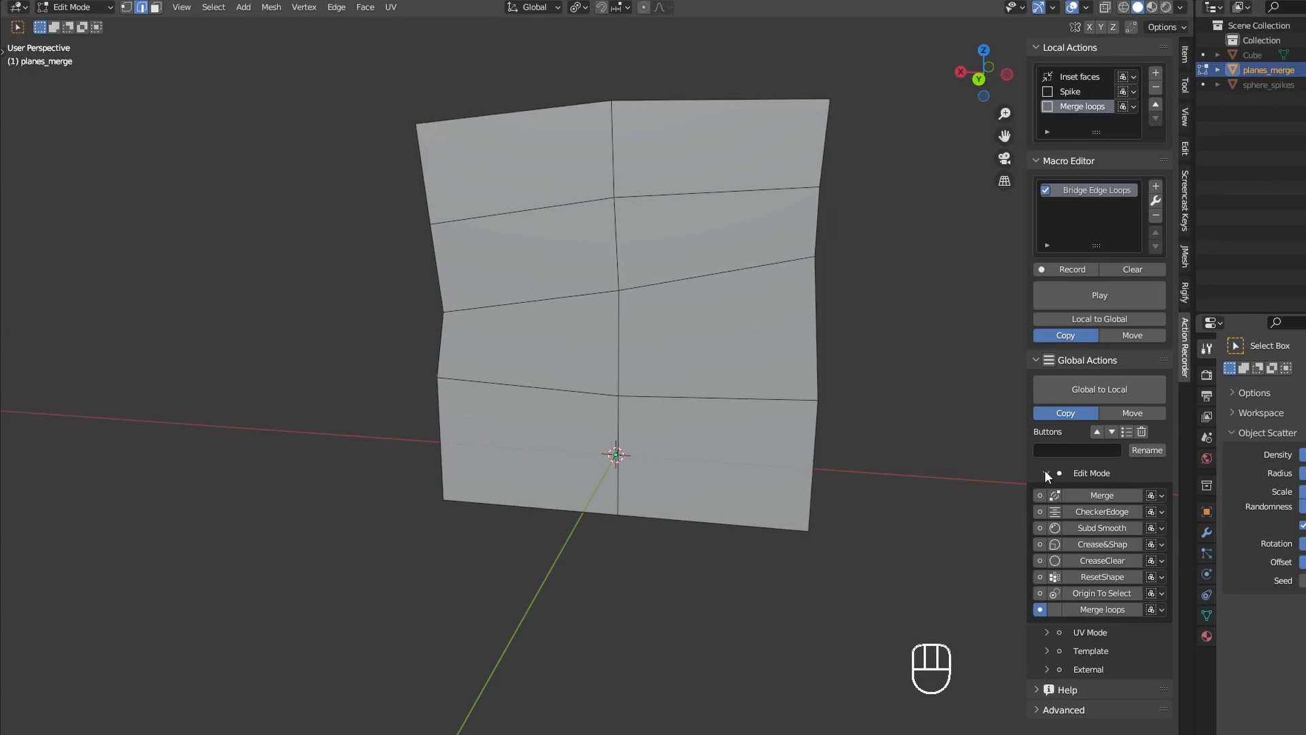
pyautogui.click(1098, 434)
pyautogui.click(1098, 433)
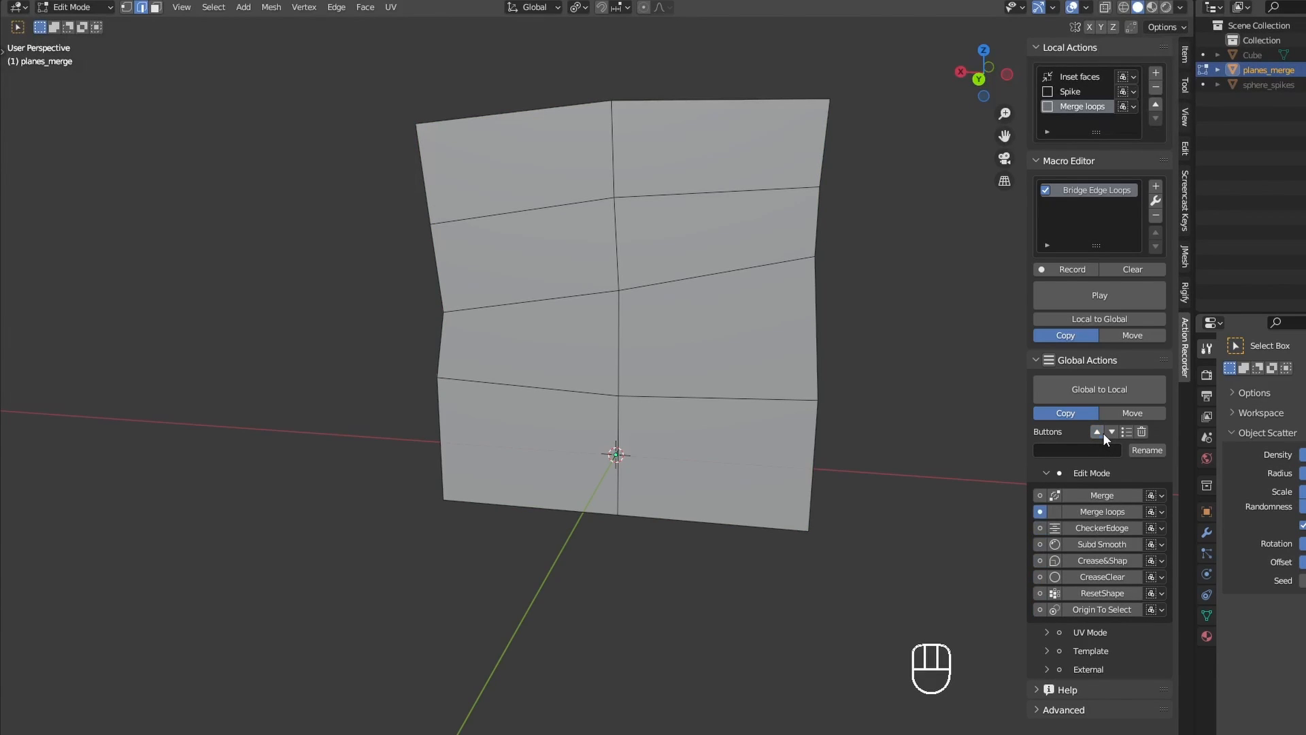
pyautogui.click(1098, 433)
# Step: Add a global action category labelled "My Actions" with its visibility applied to Edit Mode in the 3D Viewport
pyautogui.click(1065, 709)
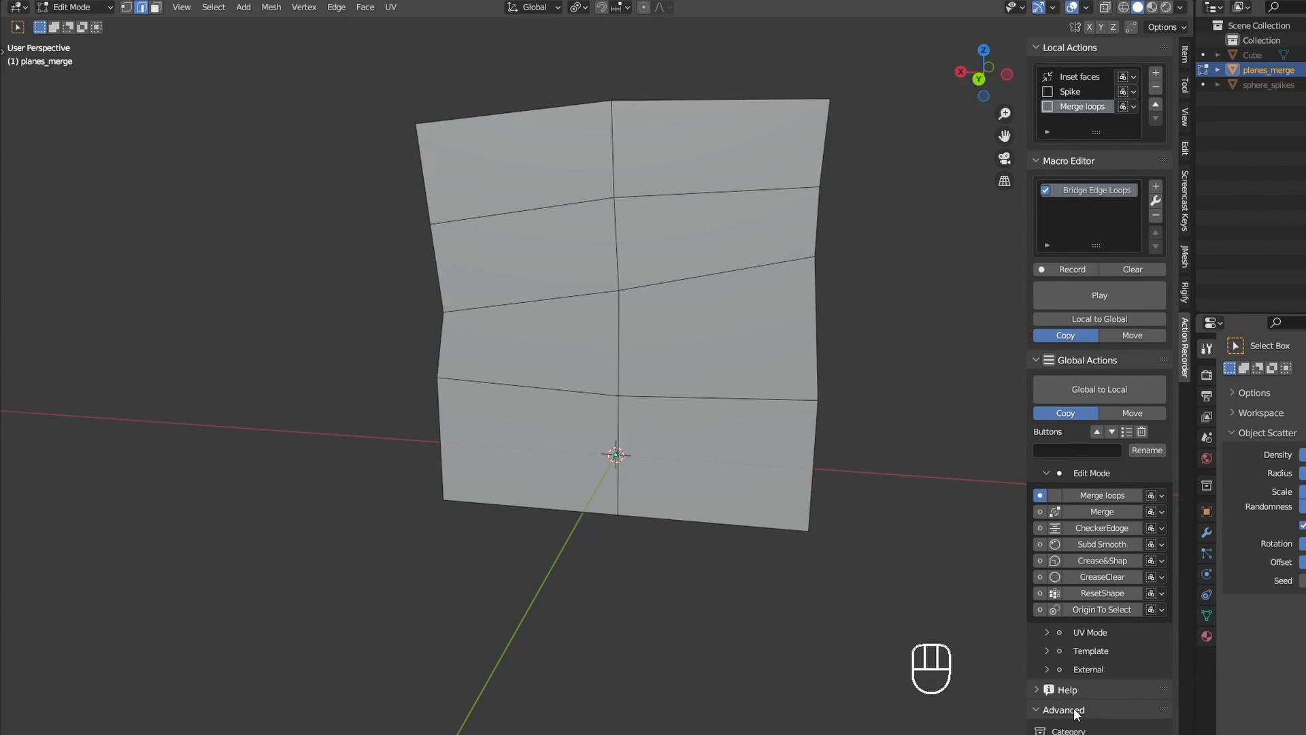
pyautogui.scroll(-5, 1120, 642)
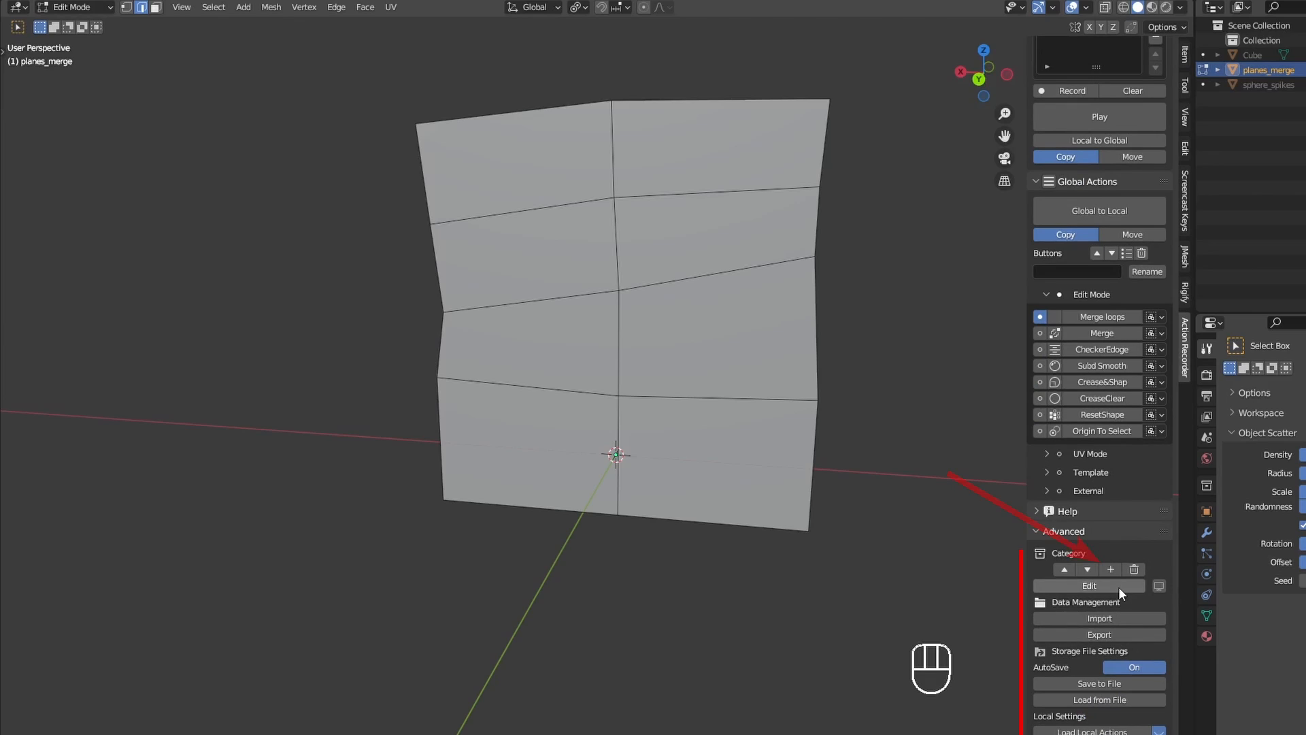
pyautogui.click(1112, 568)
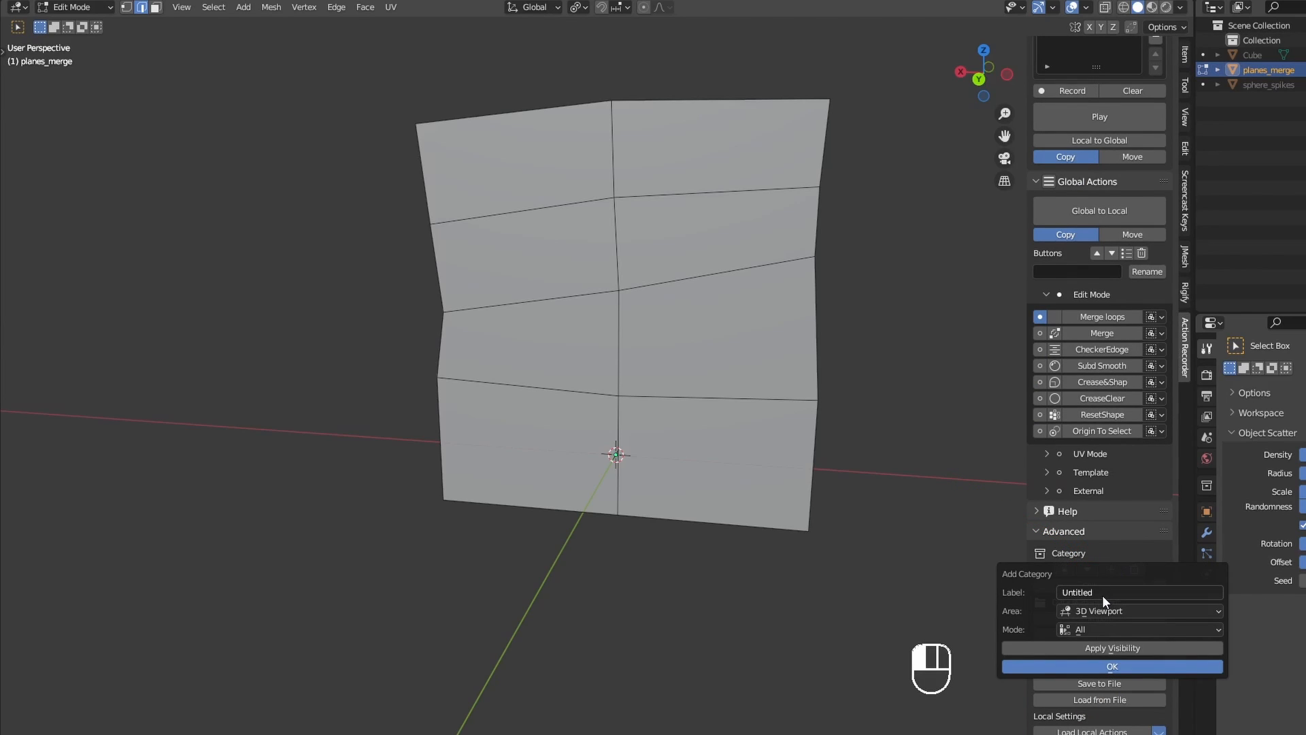
pyautogui.click(1102, 594)
pyautogui.write('My Actions')
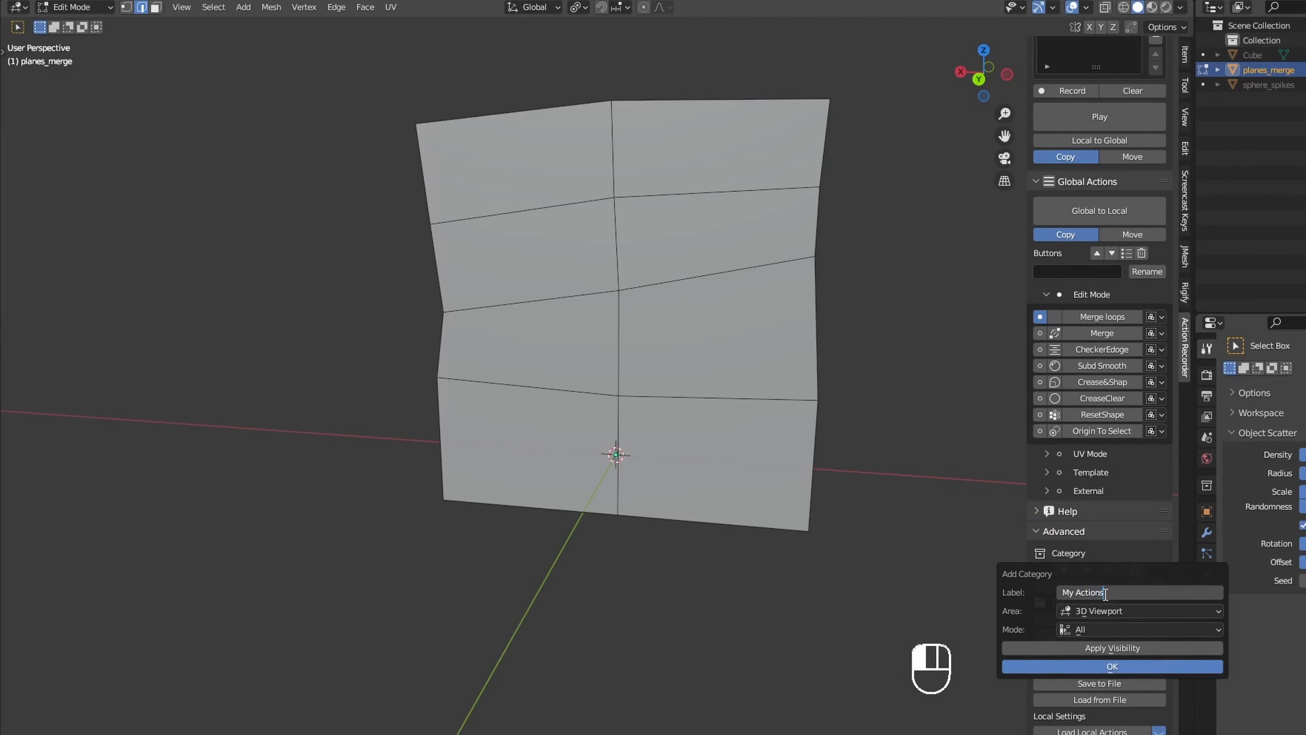
pyautogui.click(1078, 629)
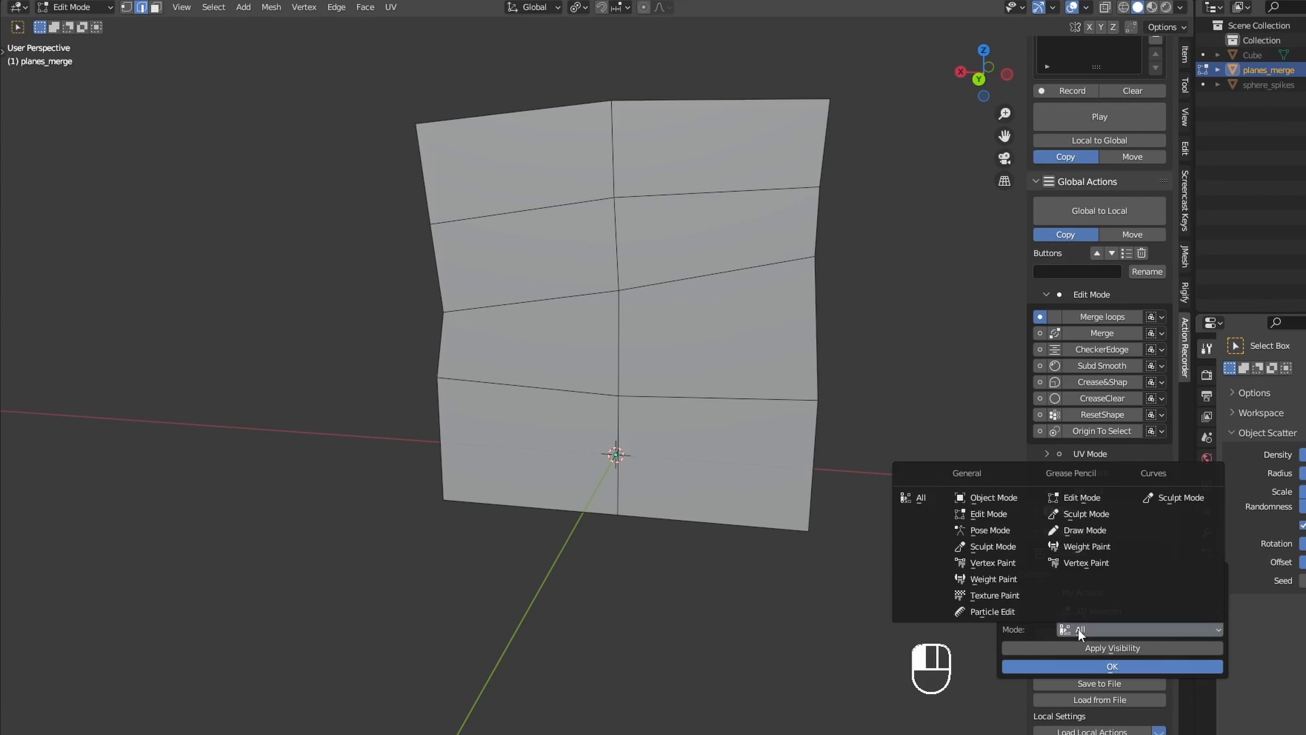
pyautogui.click(998, 514)
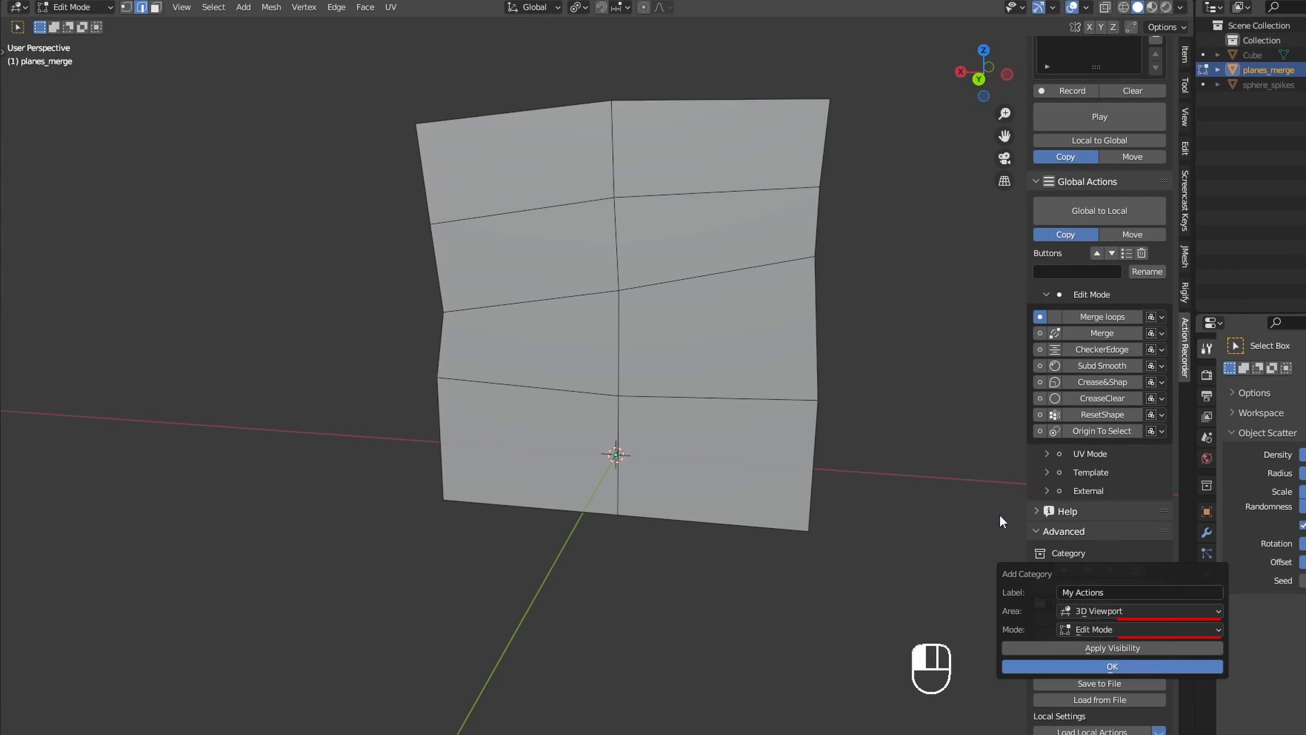
pyautogui.click(1140, 652)
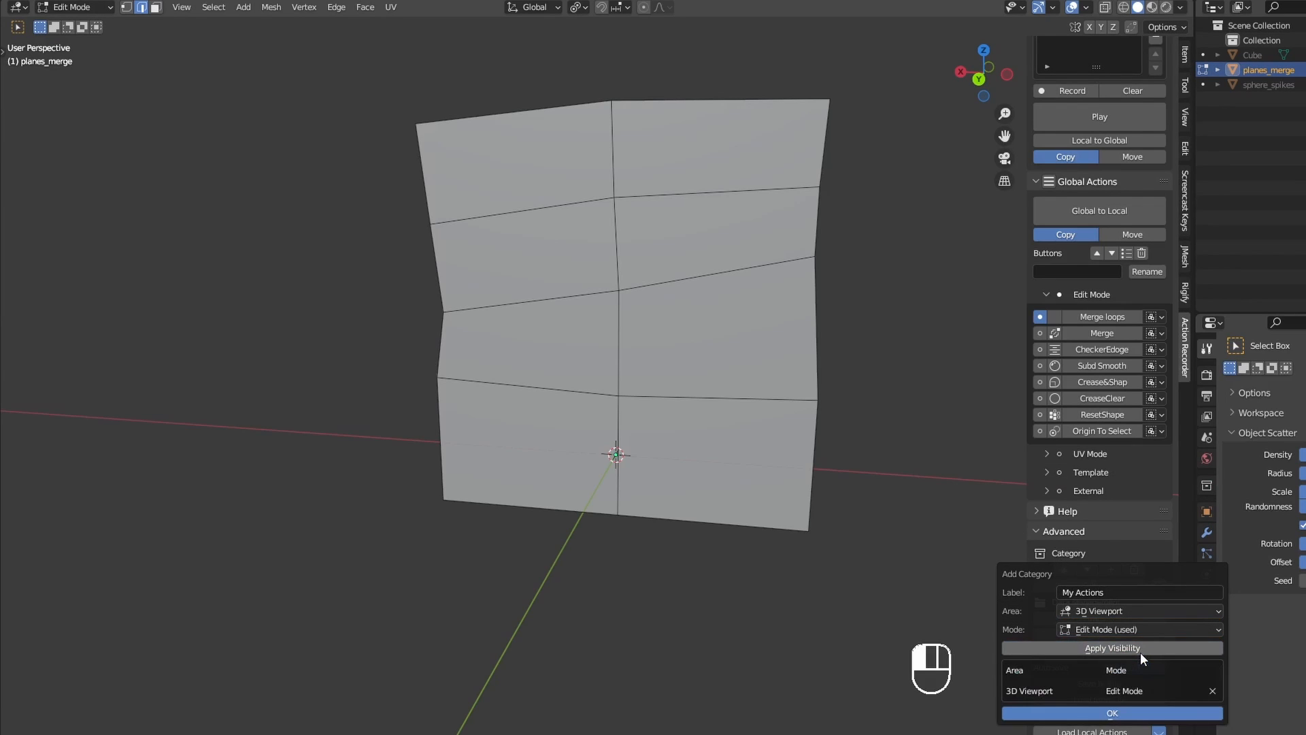
pyautogui.click(1110, 713)
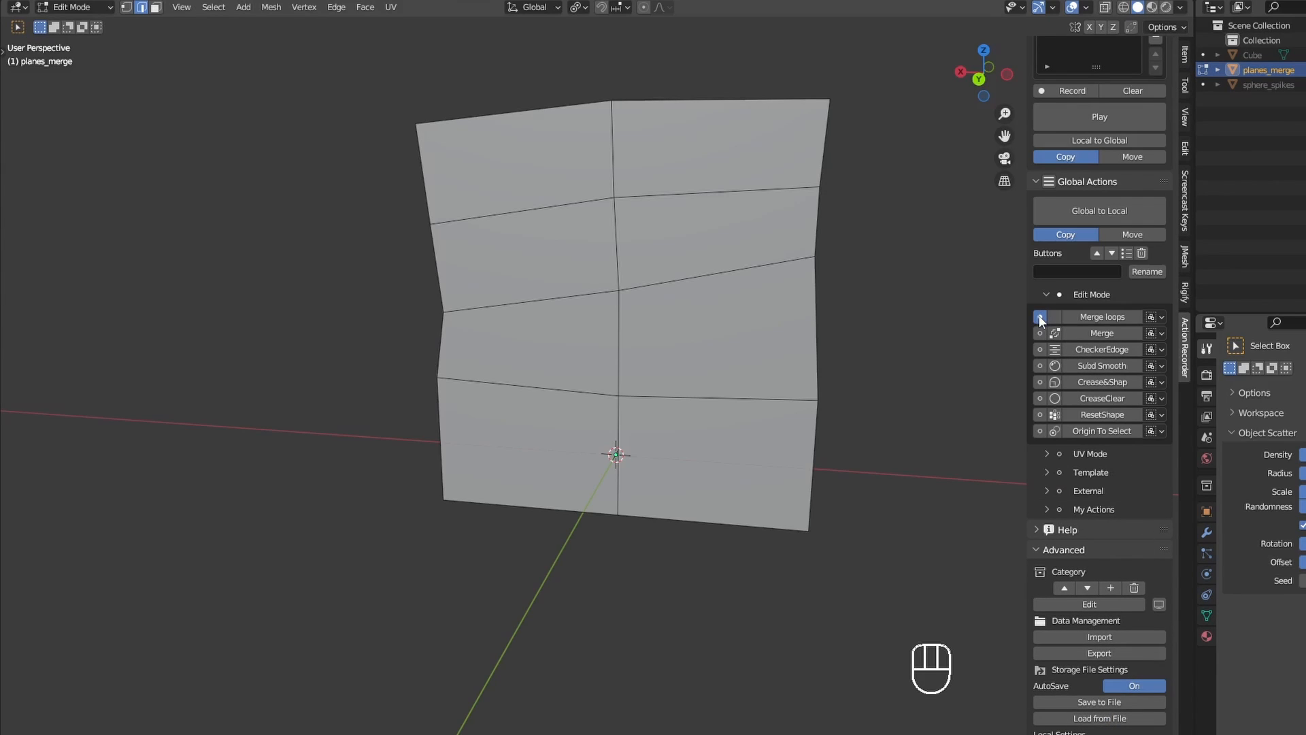
# Step: Recategorize the Merge loops action from Edit Mode to My Actions and expand the My Actions category
pyautogui.click(1127, 251)
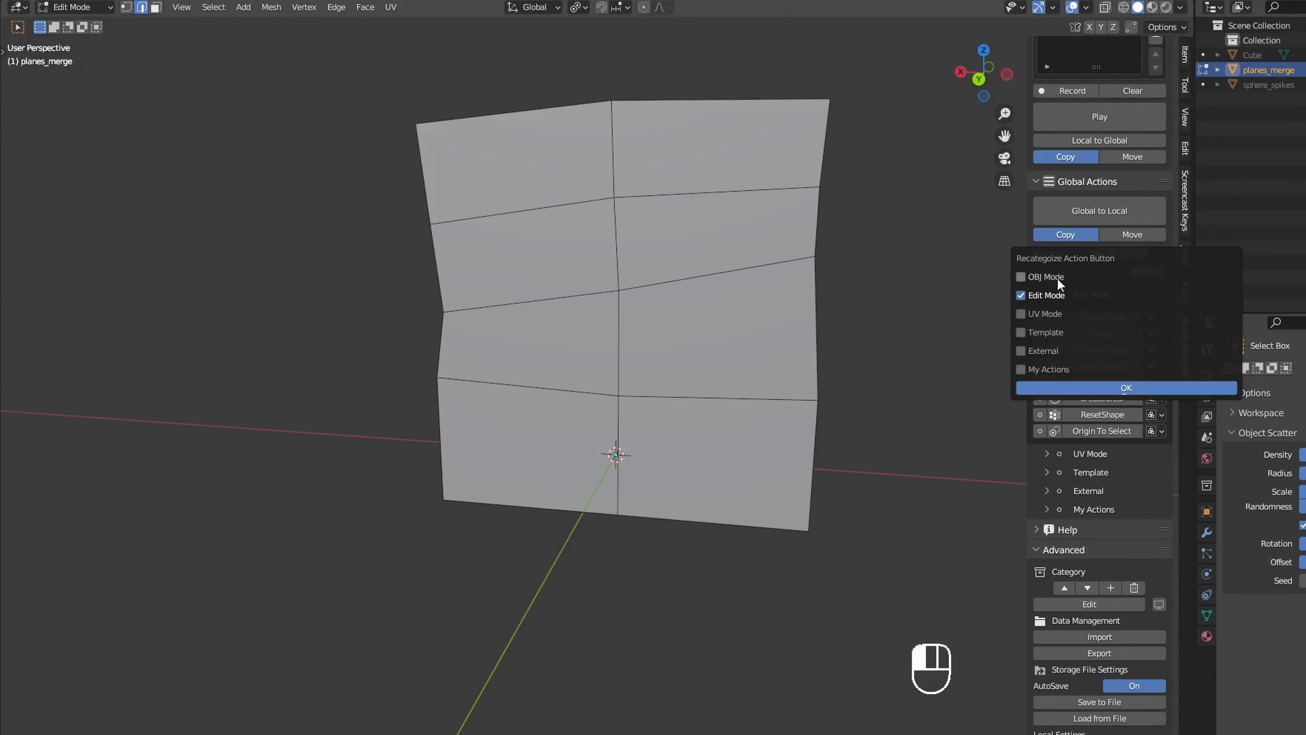
pyautogui.click(1033, 369)
pyautogui.click(1115, 385)
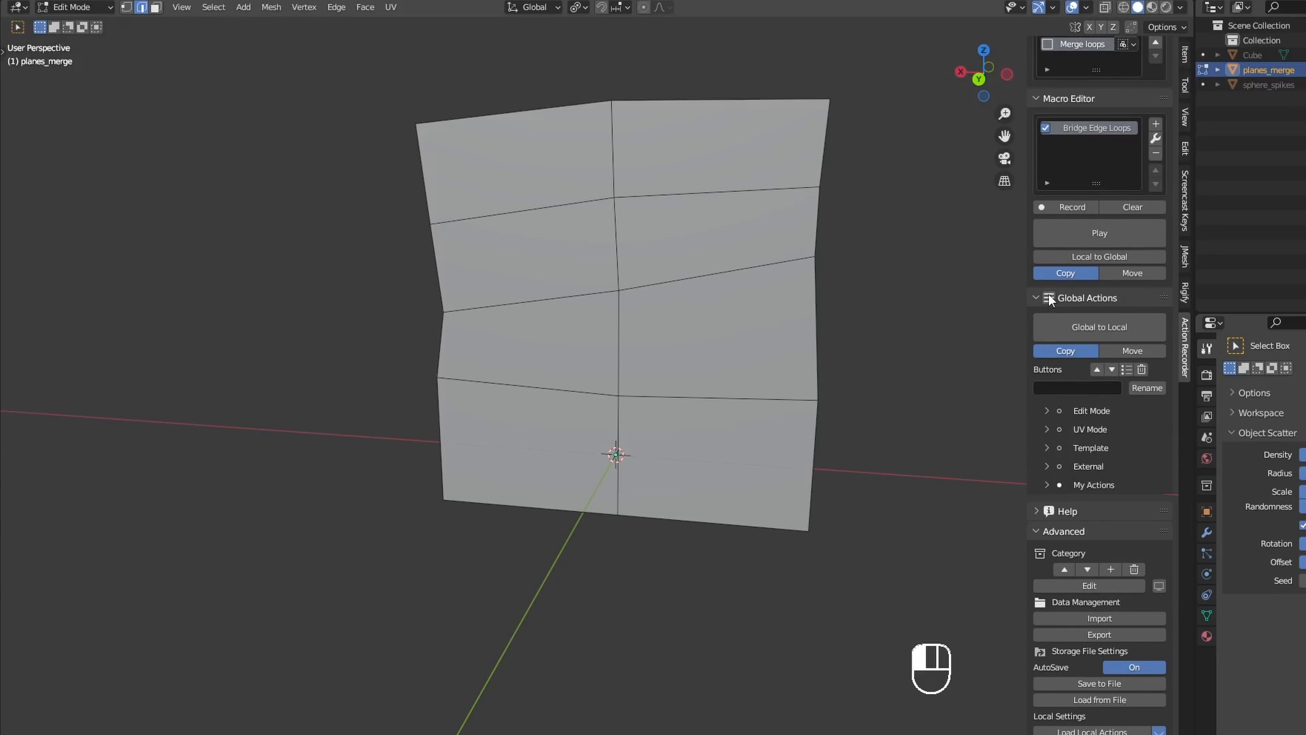
pyautogui.click(1049, 492)
pyautogui.scroll(2, 1051, 504)
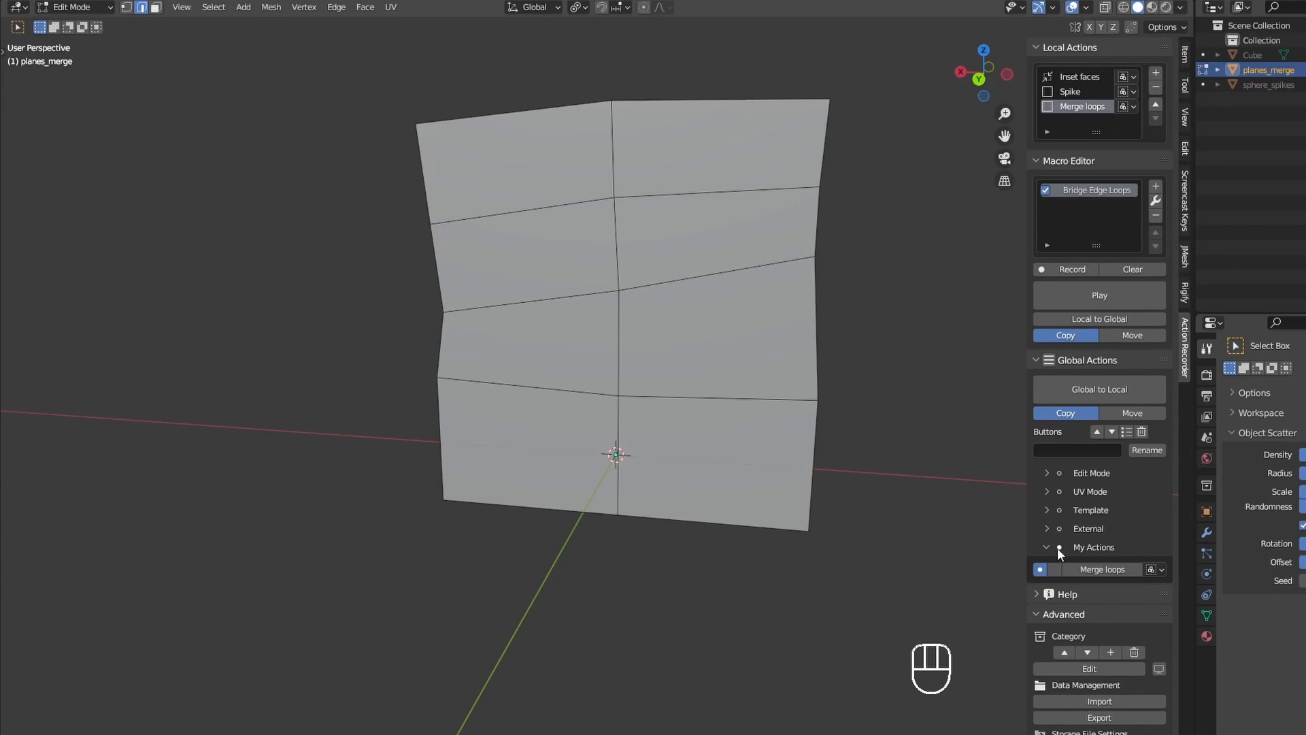
# Step: Move the My Actions category up the list to directly below Edit Mode
pyautogui.click(1064, 647)
pyautogui.click(1064, 684)
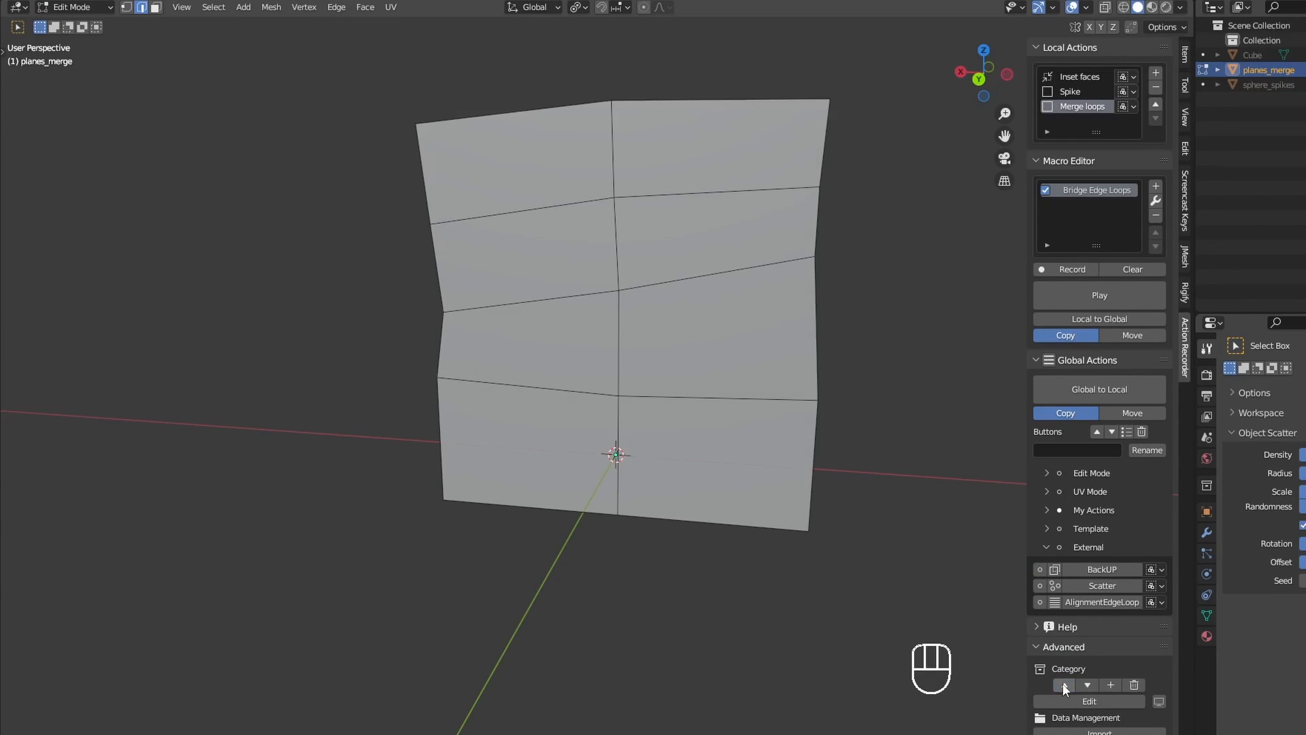
pyautogui.click(1064, 684)
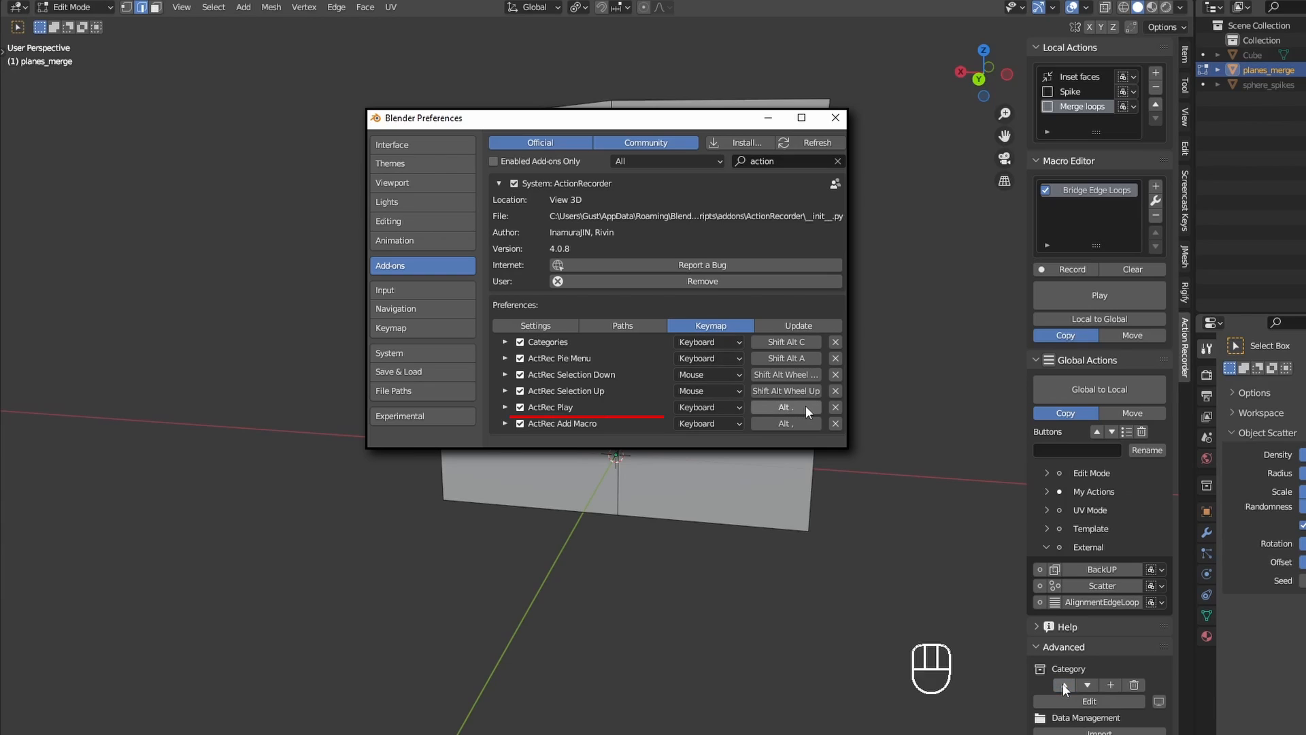
# Step: Move the My Actions category up the list to above Edit Mode
pyautogui.click(1064, 685)
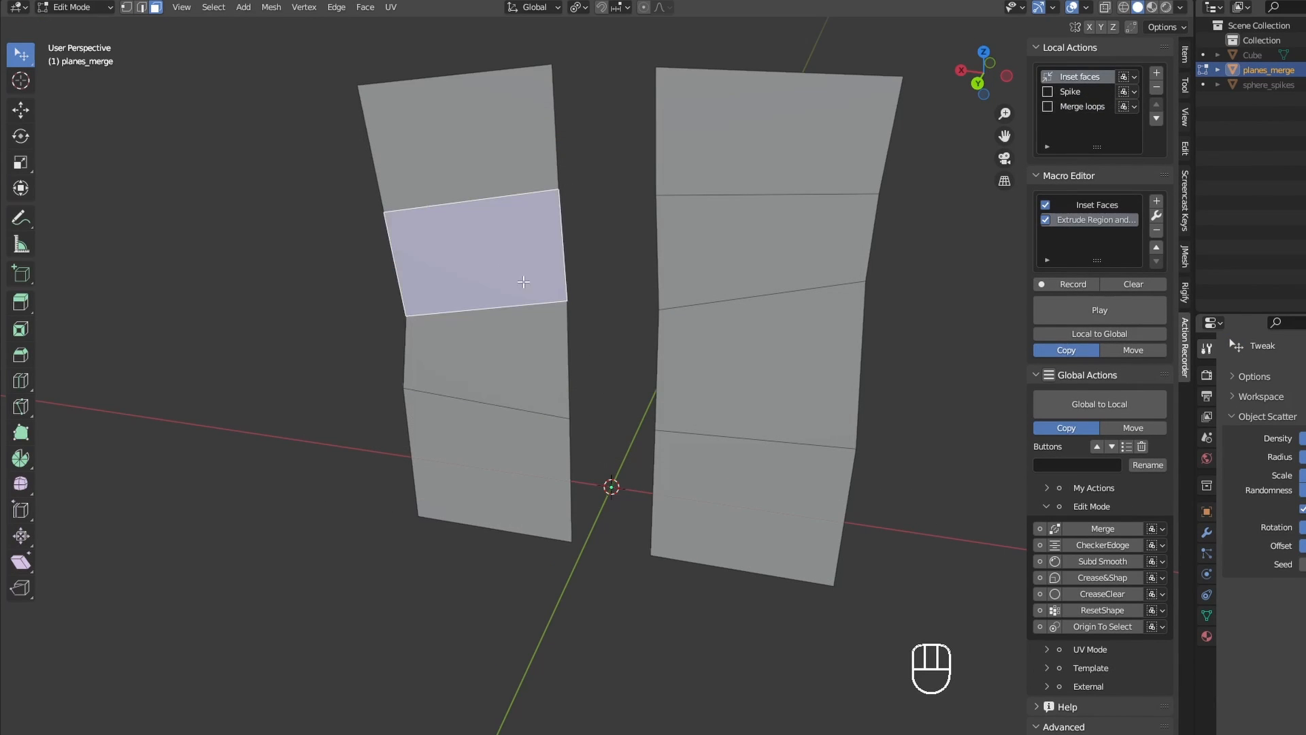
# Step: Play the Inset faces action on the second face of one plane and the third face of the other
pyautogui.hotkey('alt', 'x')
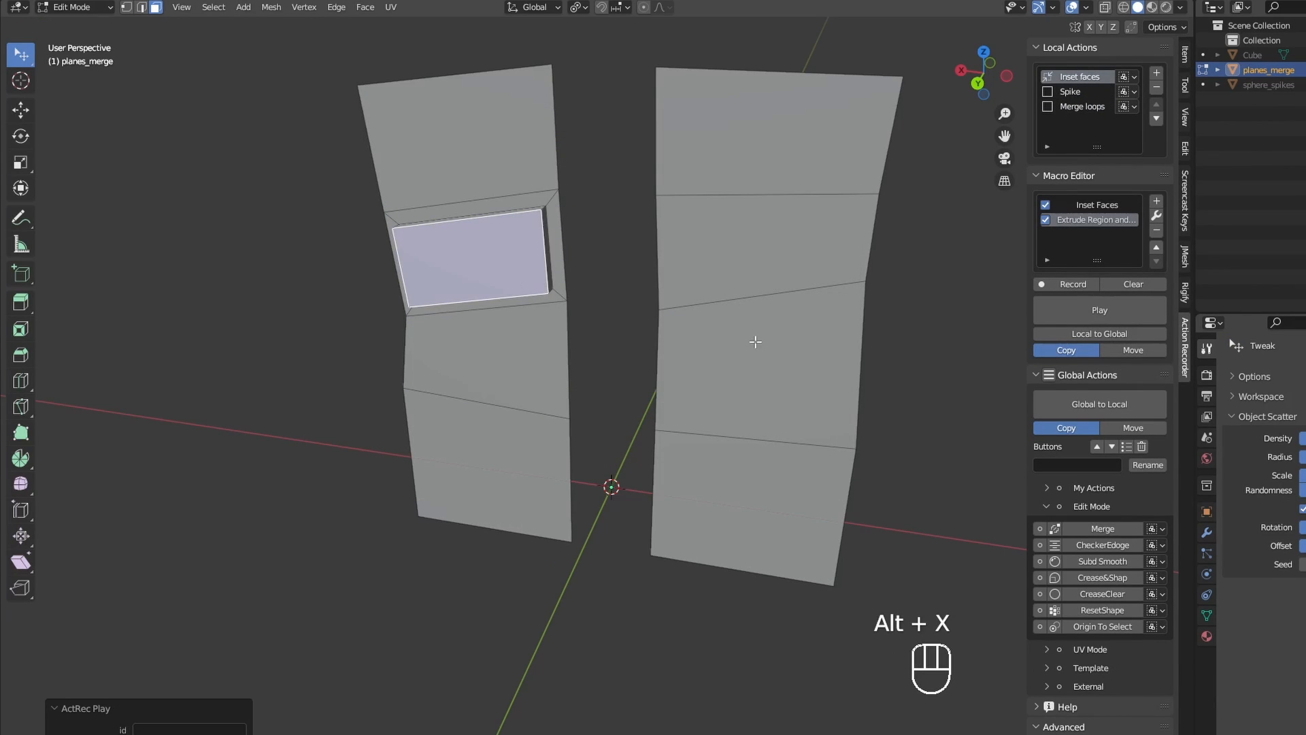
pyautogui.click(759, 347)
pyautogui.hotkey('alt', 'x')
# Step: Select the two facing edge loops of the planes in edge mode and play the Merge loops action on them
pyautogui.click(1080, 108)
pyautogui.press('2')
pyautogui.keyDown('alt'); pyautogui.click(661, 236); pyautogui.keyUp('alt')
pyautogui.keyDown('alt'); pyautogui.keyDown('shift'); pyautogui.click(564, 235); pyautogui.keyUp('shift'); pyautogui.keyUp('alt')
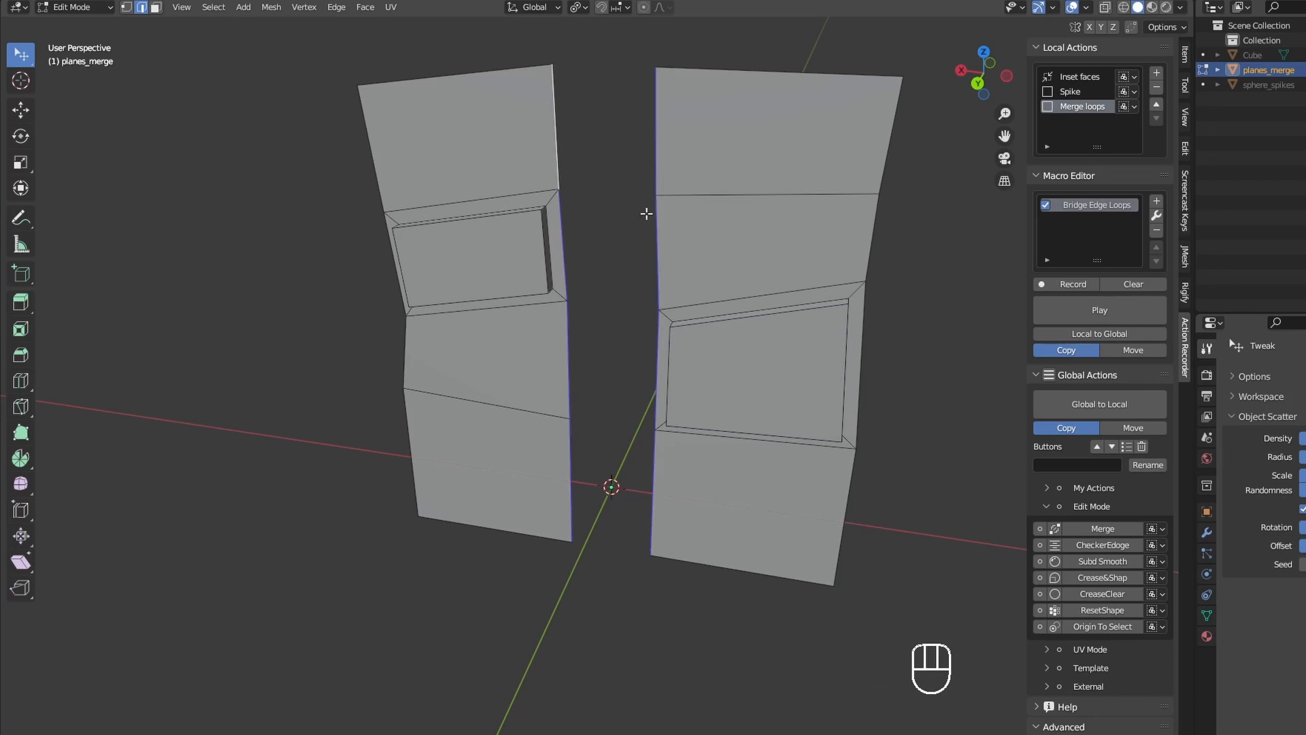
pyautogui.hotkey('alt', 'x')
pyautogui.click(725, 279)
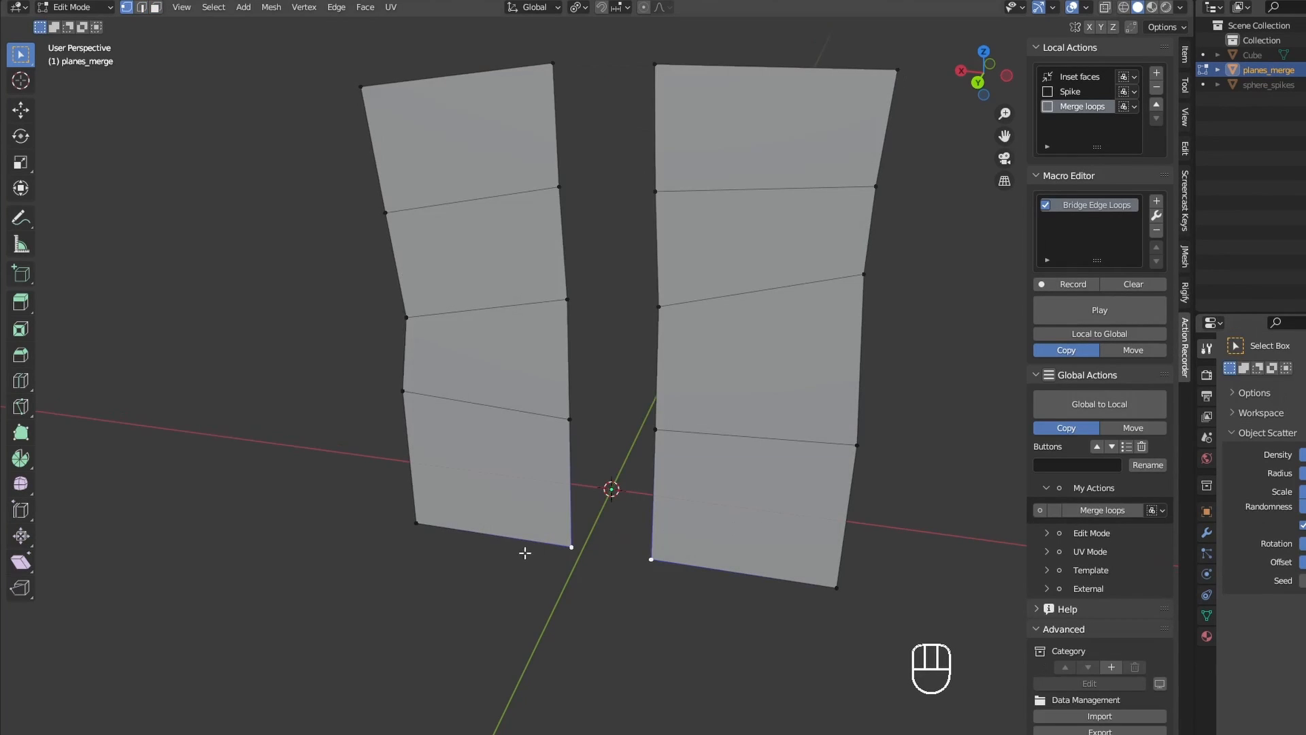
# Step: Merge the two lowest facing vertices of the planes at center, and do the same with the pair directly above
pyautogui.press('m')
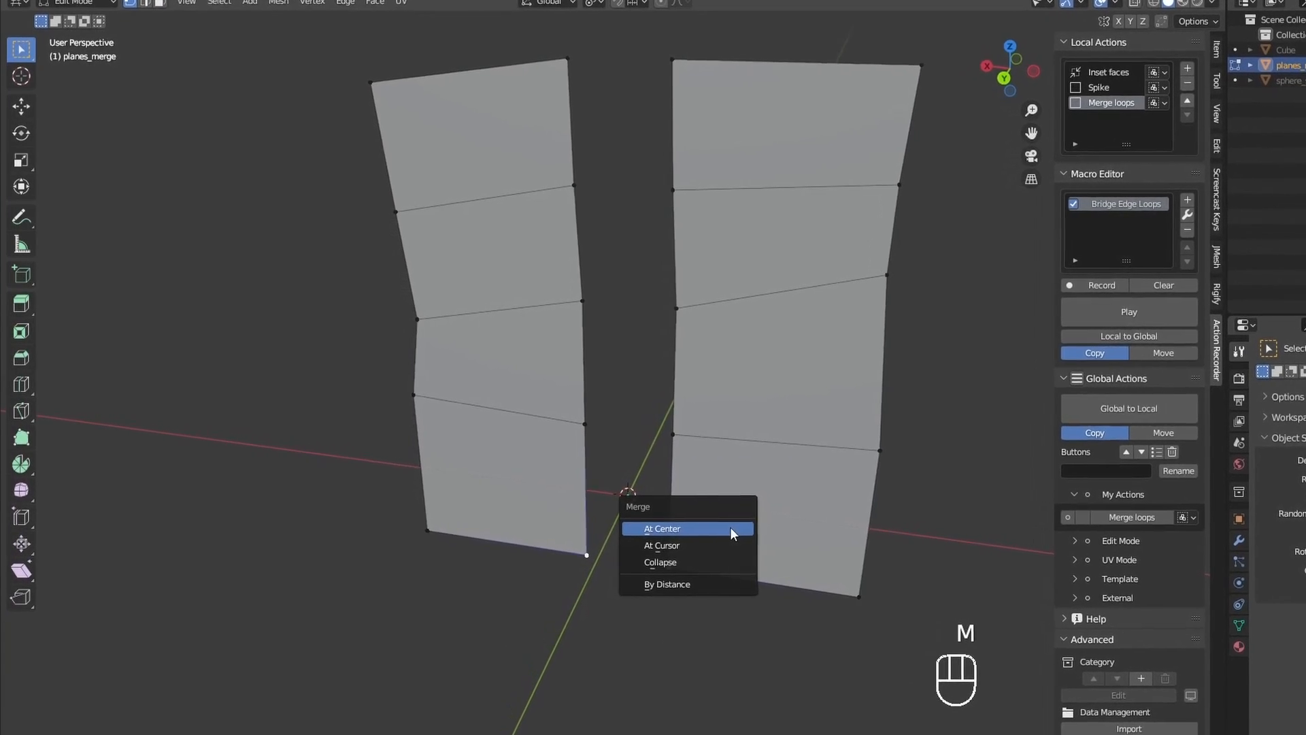
pyautogui.click(752, 538)
pyautogui.moveTo(580, 472); pyautogui.dragTo(703, 422)
pyautogui.press('m')
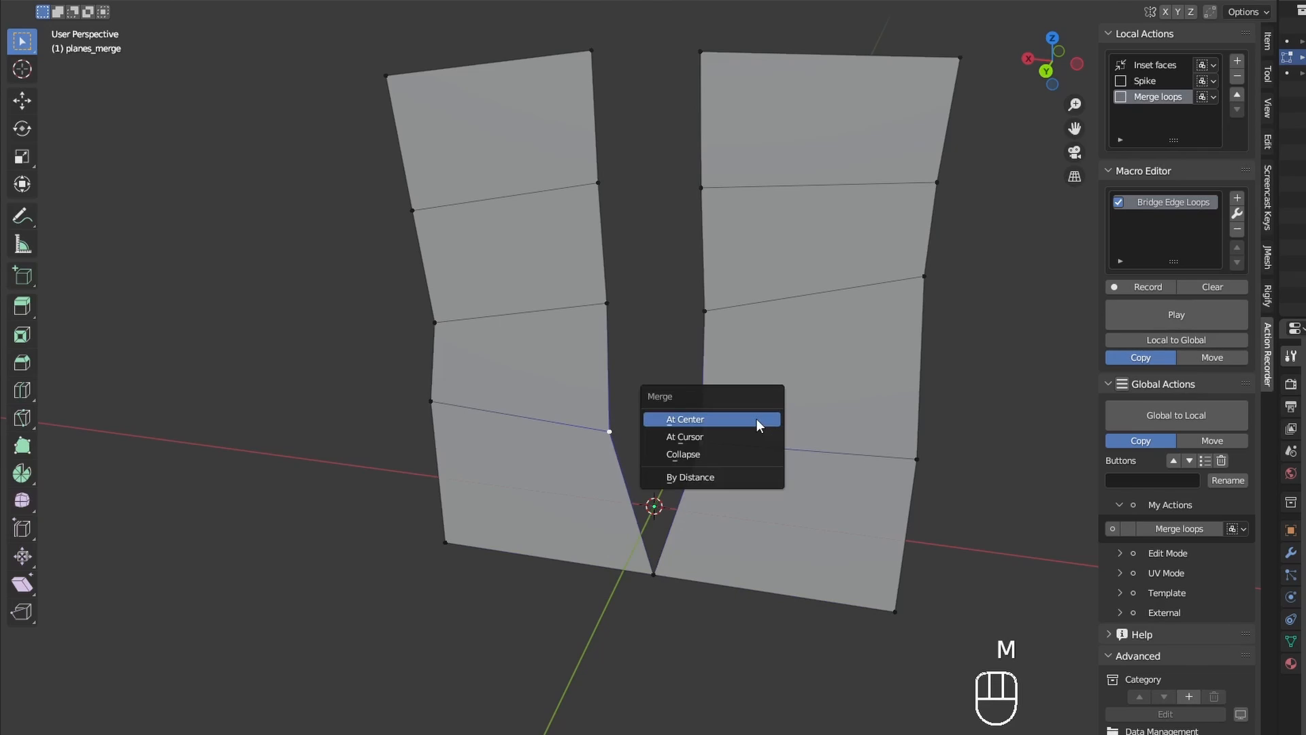
pyautogui.click(756, 418)
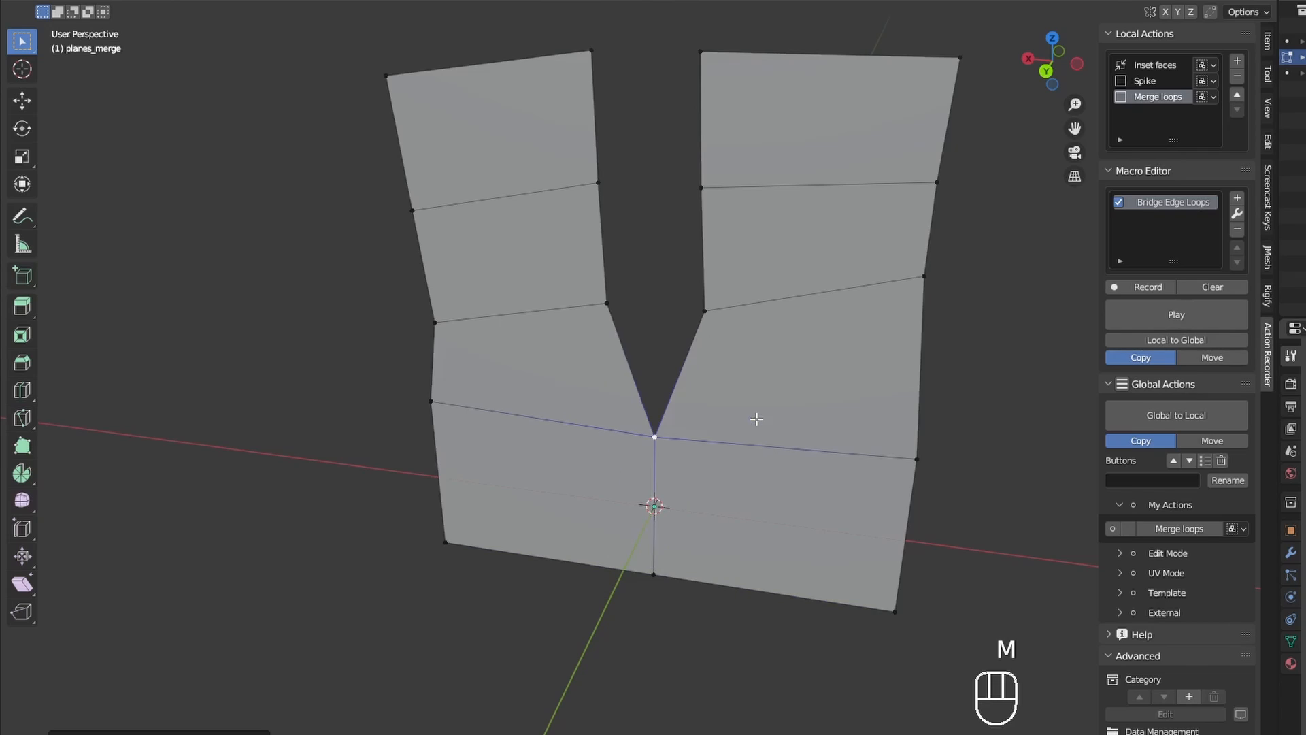
# Step: Create a local action named "Merge Vertex" and add the last Merge operation to its macro
pyautogui.click(1238, 61)
pyautogui.doubleClick(1156, 112)
pyautogui.write('Merge Vertex')
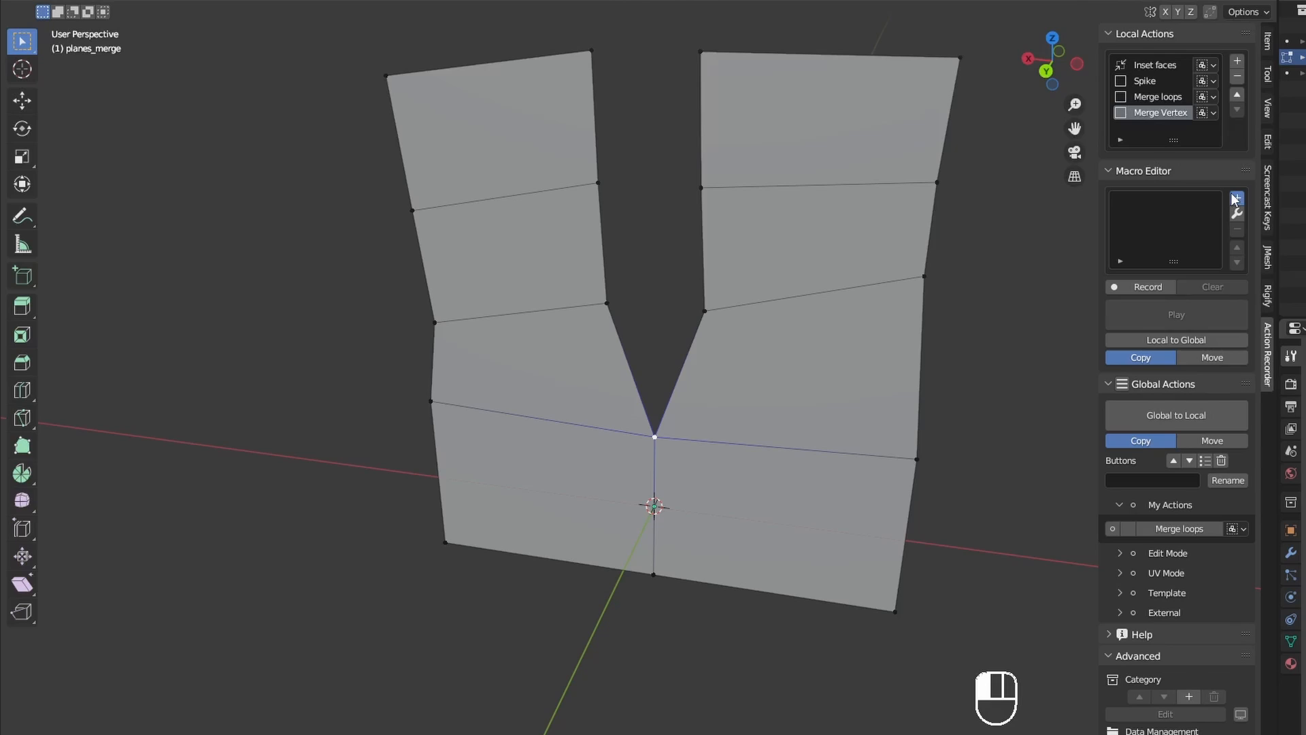
pyautogui.click(1236, 198)
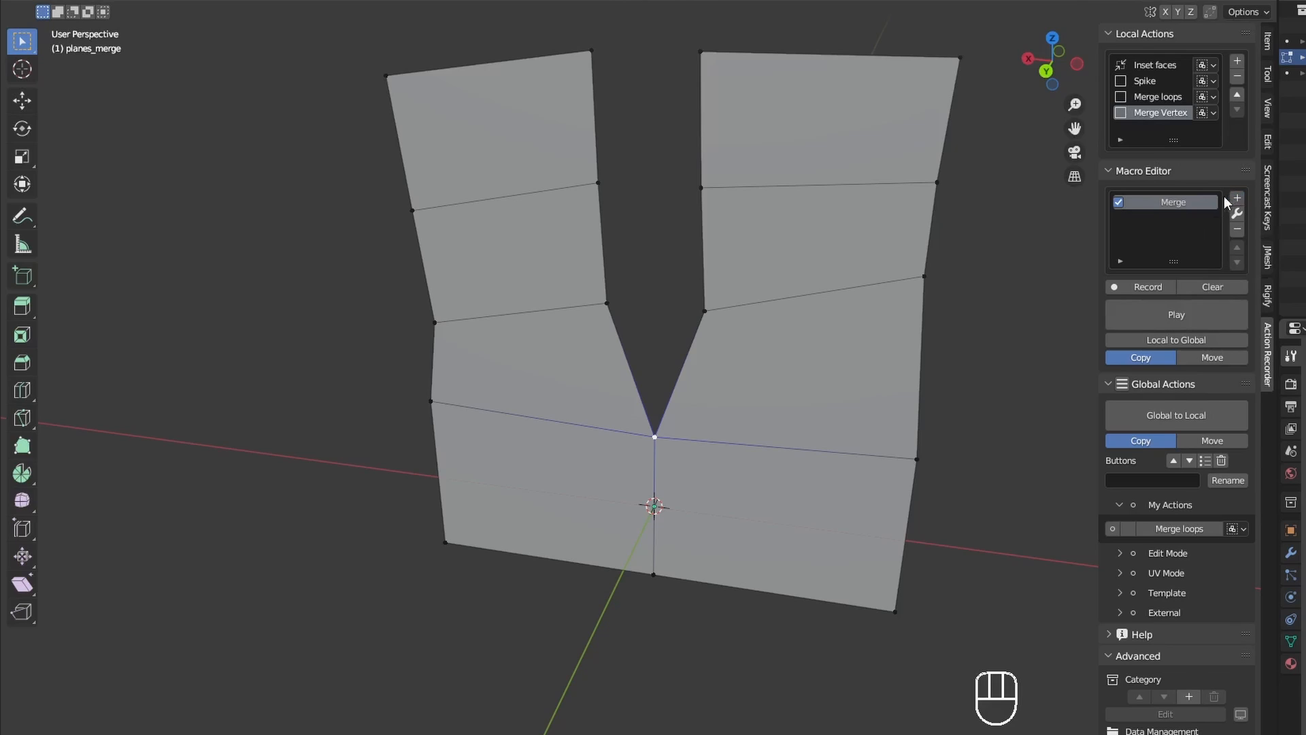
# Step: Play Merge Vertex on the third vertex pair and copy the action to the global category My Actions
pyautogui.click(1154, 311)
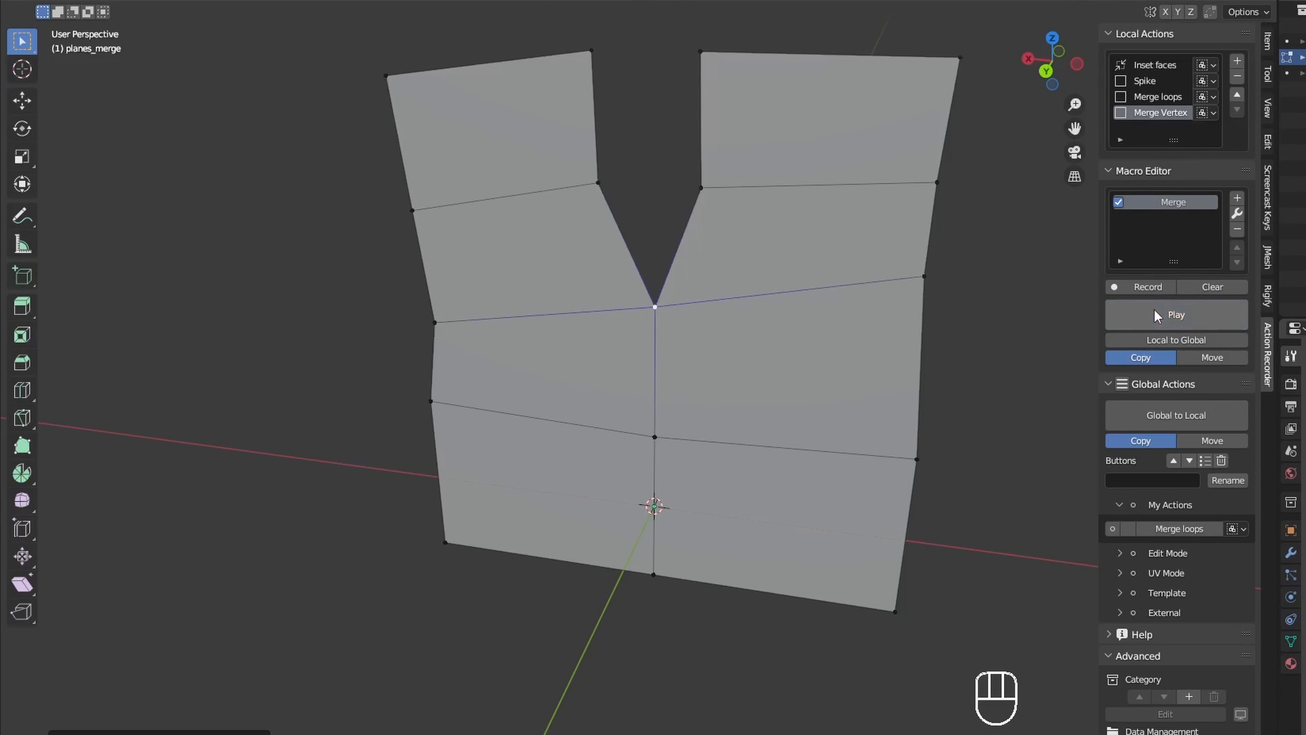
pyautogui.click(1205, 341)
pyautogui.click(1121, 389)
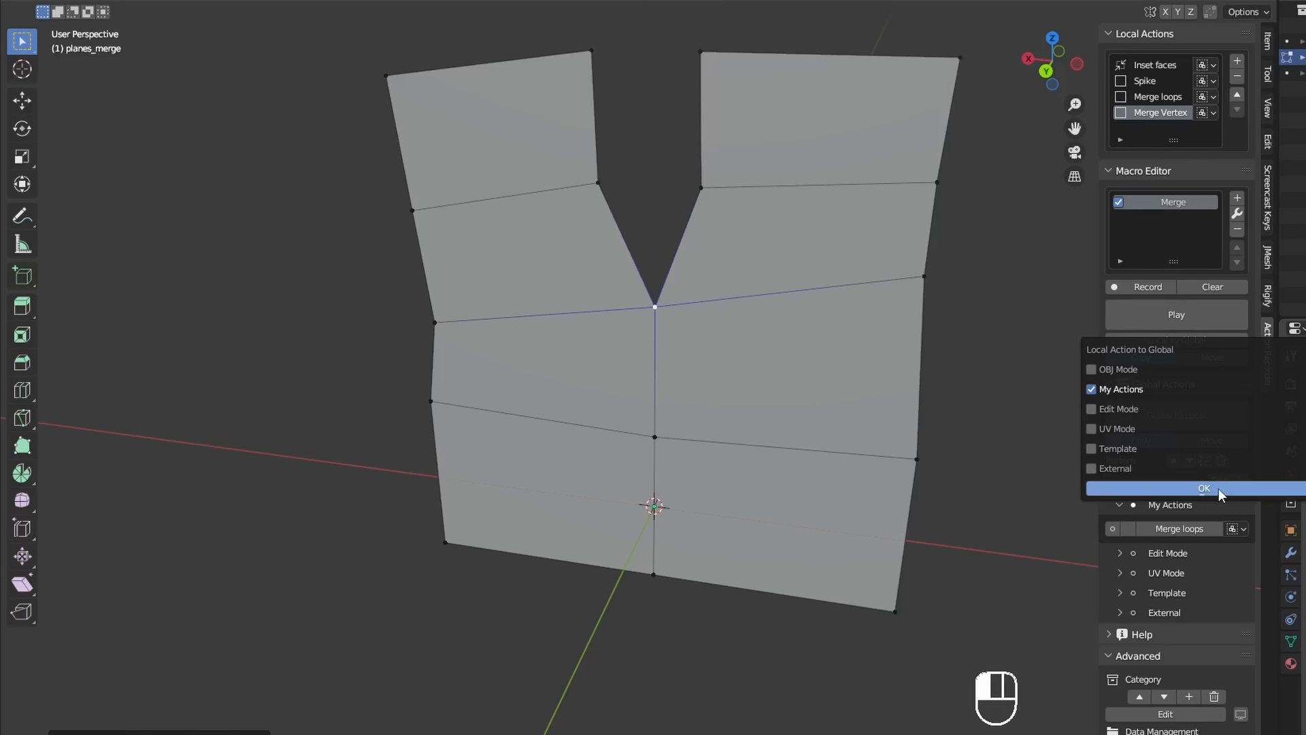
pyautogui.click(1219, 488)
# Step: Assign the shortcut Alt+C to the Merge Vertex global action
pyautogui.rightClick(1187, 544)
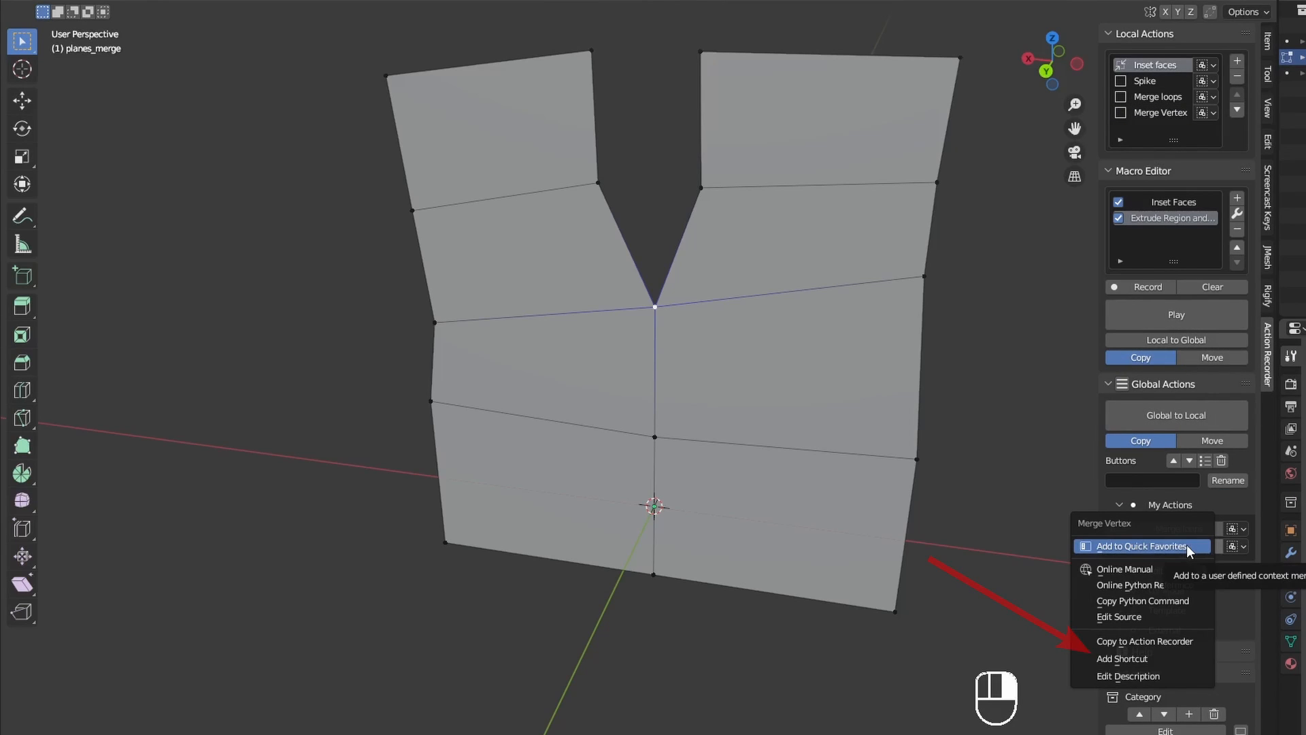
pyautogui.click(1157, 656)
pyautogui.click(1211, 683)
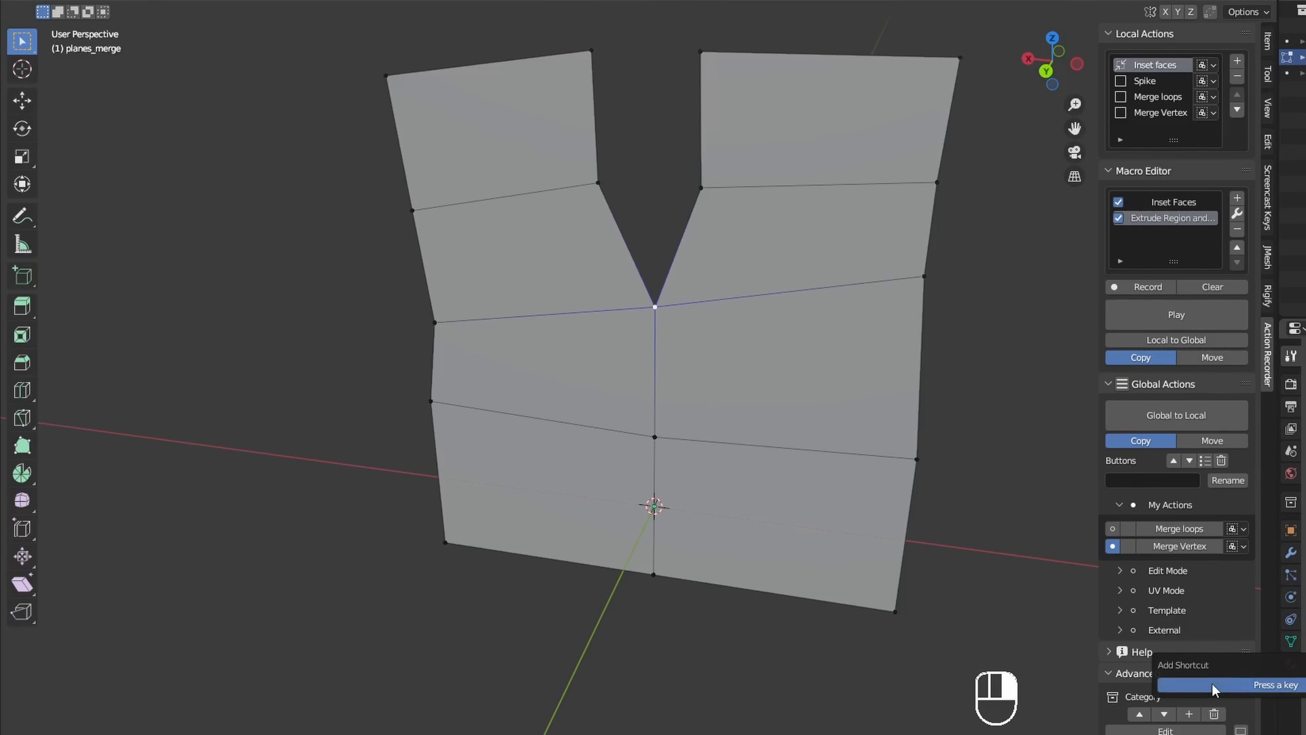
pyautogui.hotkey('alt', 'c')
# Step: Merge the two remaining upper vertex pairs between the planes with the Merge Vertex action
pyautogui.moveTo(569, 240); pyautogui.dragTo(746, 157)
pyautogui.hotkey('alt', 'c')
pyautogui.moveTo(546, 92); pyautogui.dragTo(775, 20)
pyautogui.hotkey('alt', 'c')
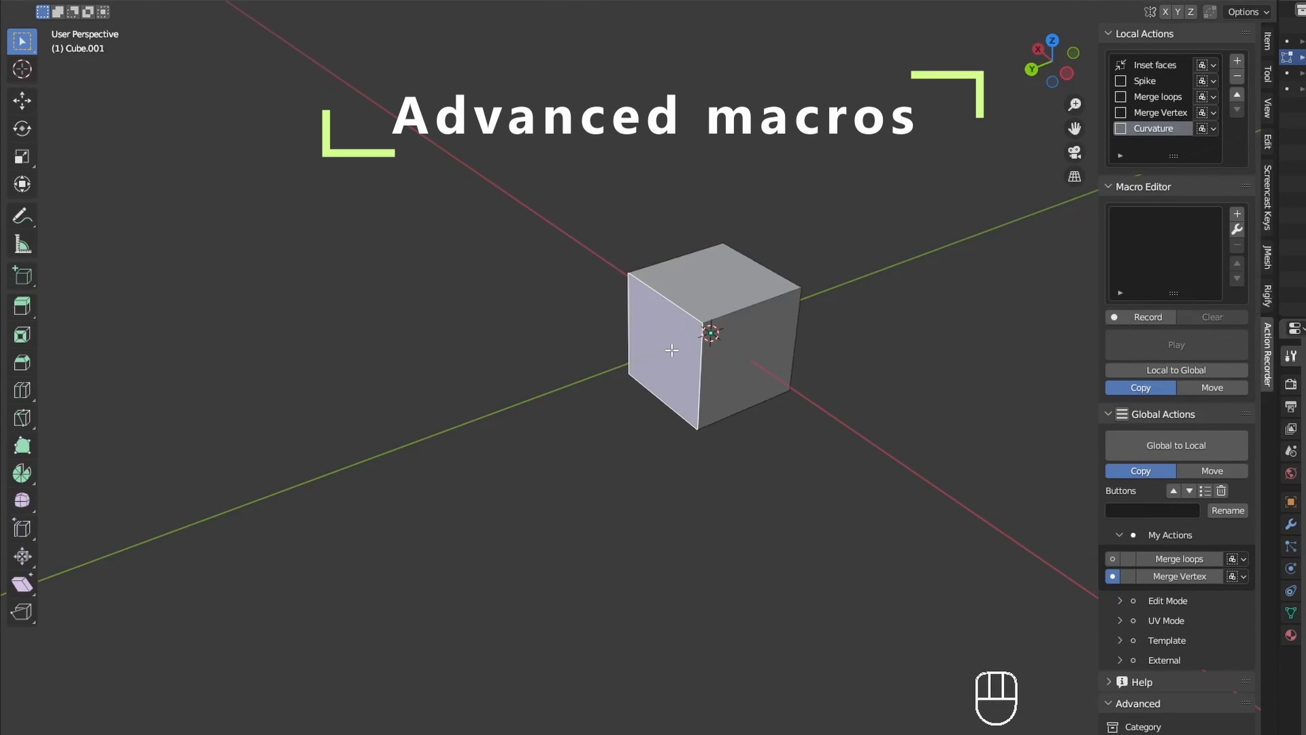
# Step: Extrude the cube's selected side face 1 m along its normals and add the operation to the Curvature macro
pyautogui.hotkey('ctrl', 'f')
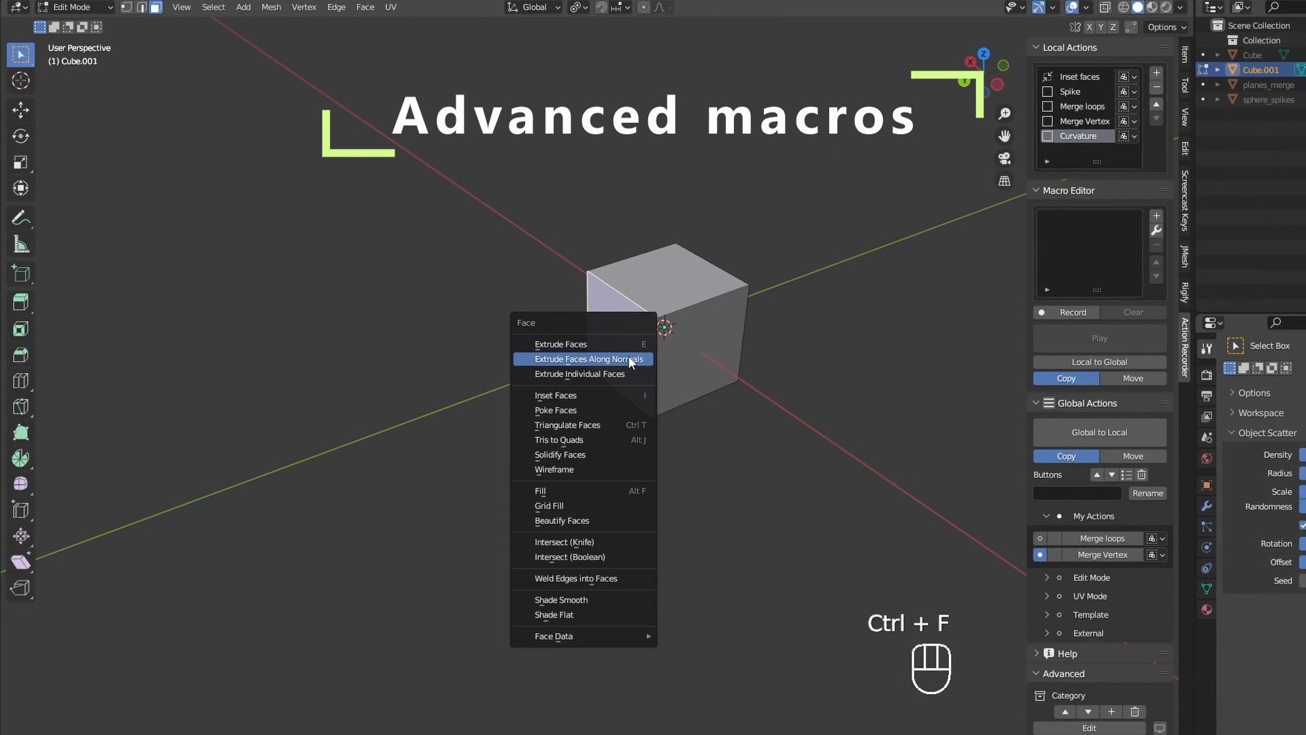
pyautogui.click(628, 359)
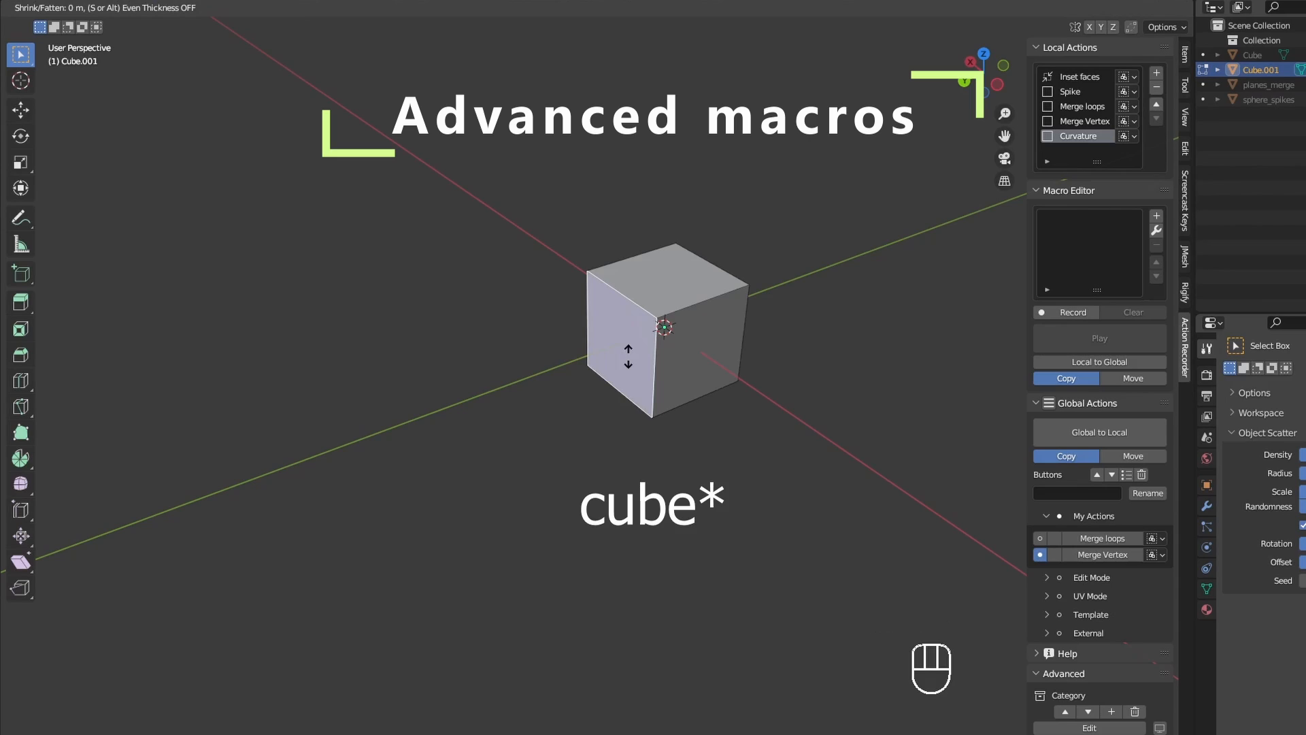
pyautogui.press('1')
pyautogui.click(624, 359)
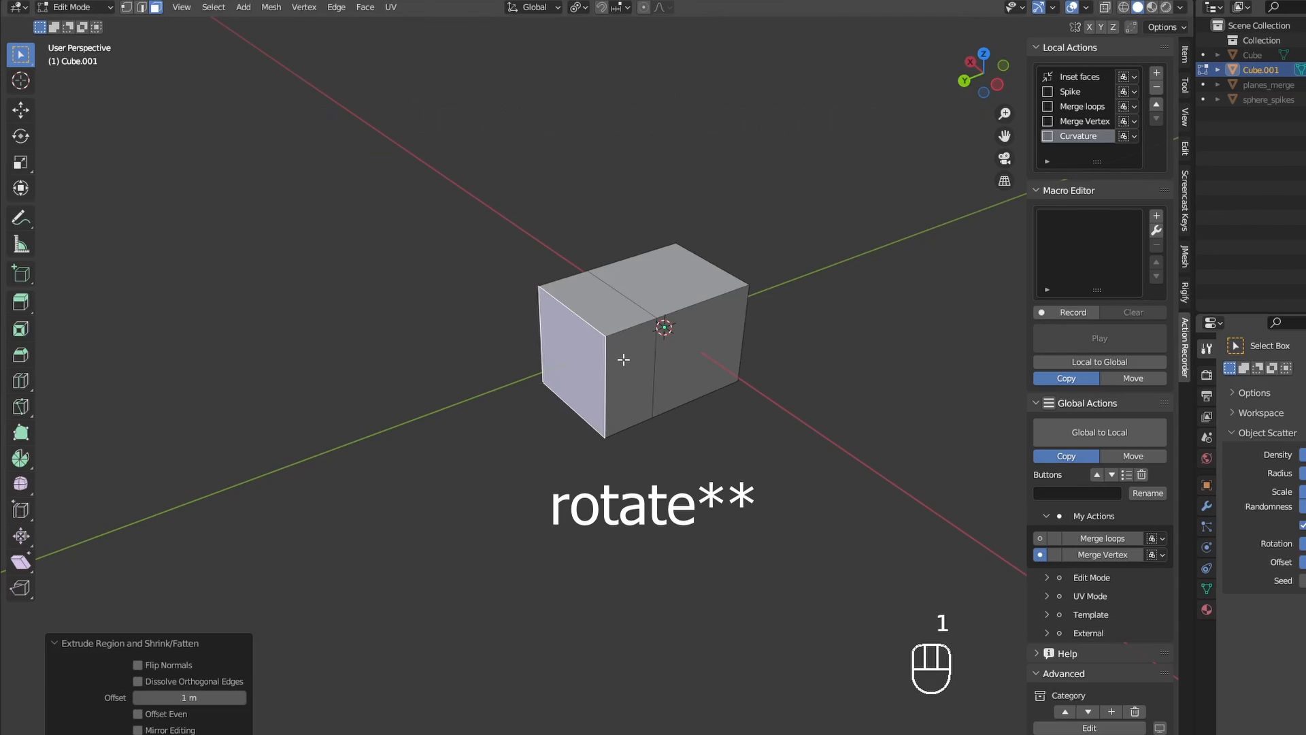
pyautogui.click(1156, 216)
# Step: Rotate the extruded face 15° about the global Z axis and add the rotation to the Curvature macro
pyautogui.press('r')
pyautogui.press('z')
pyautogui.press('KP_1')
pyautogui.press('KP_5')
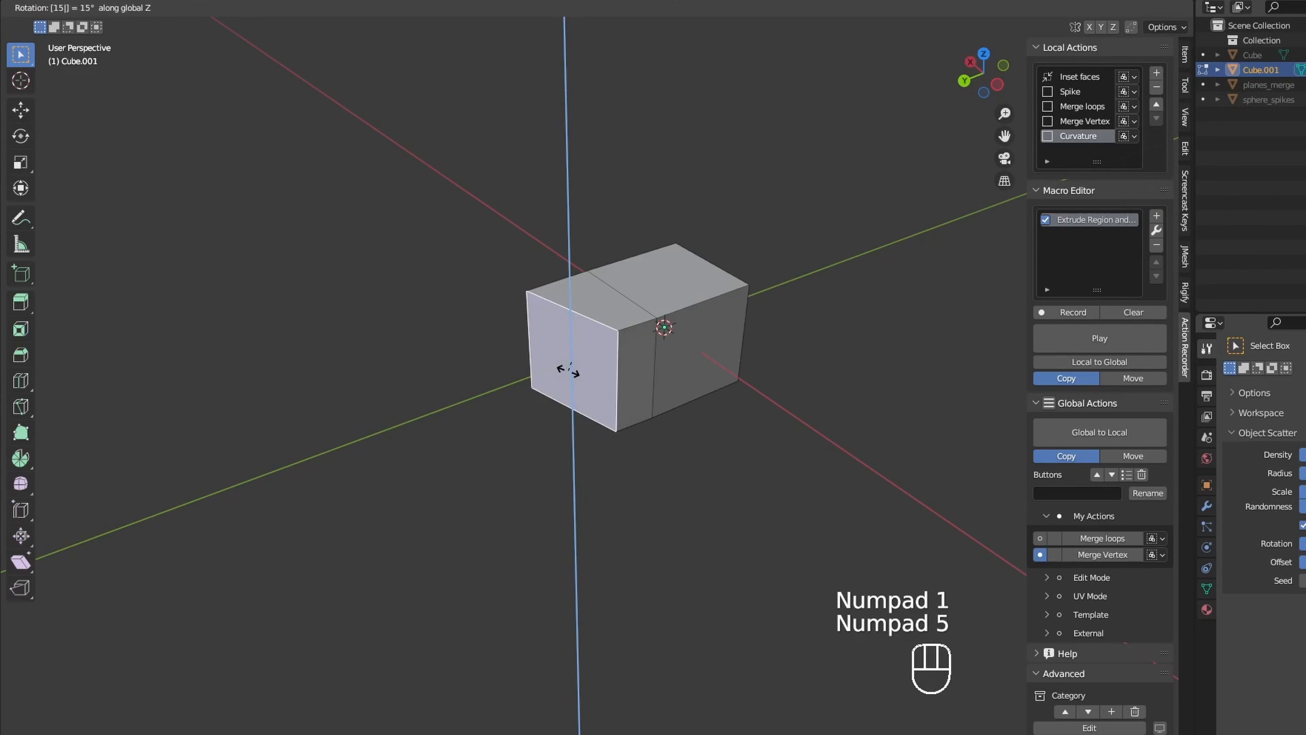
pyautogui.press('KP_Enter')
pyautogui.click(1156, 217)
# Step: Undo the extrusion and rotation so the cube has its original shape with the side face selected
pyautogui.hotkey('ctrl', 'z')
pyautogui.hotkey('ctrl', 'z')
pyautogui.hotkey('ctrl', 'z')
pyautogui.hotkey('ctrl', 'z')
pyautogui.hotkey('ctrl', 'z')
pyautogui.hotkey('ctrl', 'z')
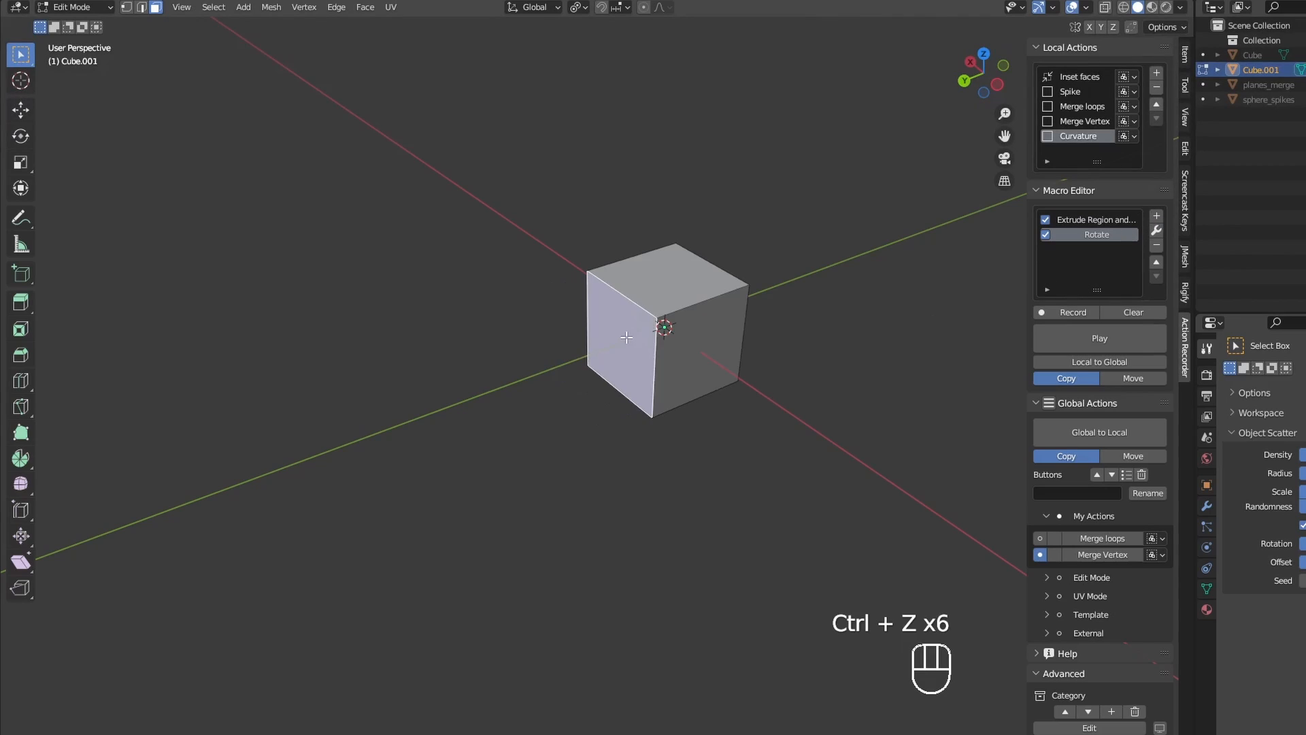
# Step: Play the Curvature action several times in a row on the cube's selected side face
pyautogui.click(1117, 345)
pyautogui.click(1118, 344)
pyautogui.click(1118, 344)
pyautogui.click(1118, 344)
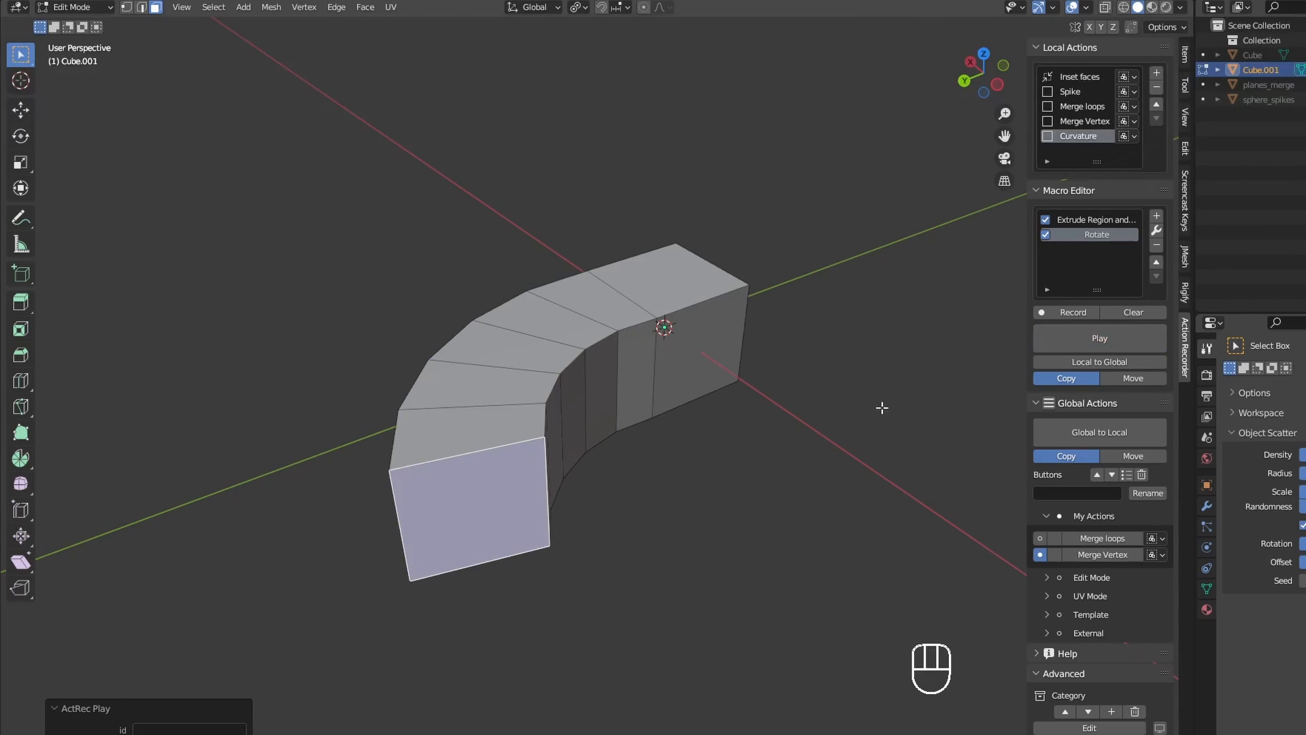
# Step: Undo all the Curvature repetitions on the cube
pyautogui.hotkey('ctrl', 'z')
pyautogui.hotkey('ctrl', 'z')
pyautogui.hotkey('ctrl', 'z')
pyautogui.hotkey('ctrl', 'z')
pyautogui.hotkey('ctrl', 'z')
pyautogui.hotkey('ctrl', 'z')
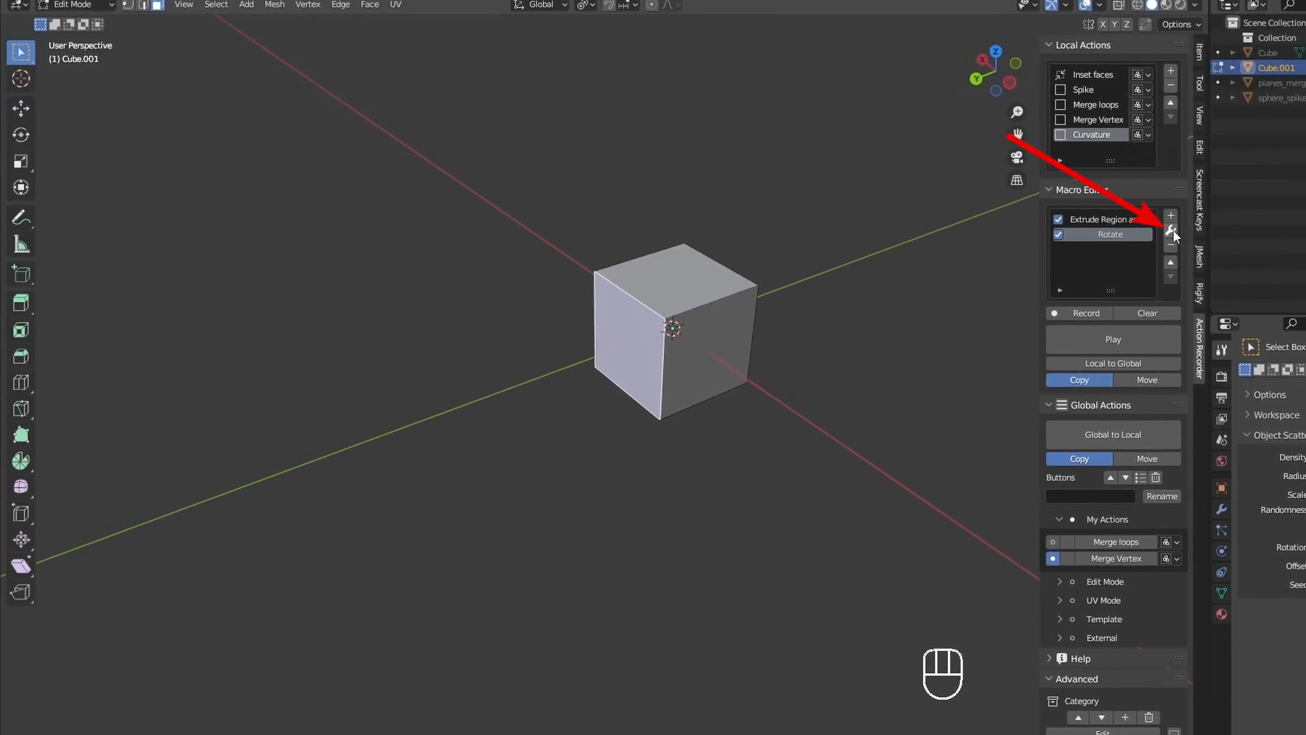
# Step: Add a Loop event of type Repeat to the Curvature macro and place it above the extrude and rotate operations
pyautogui.click(1158, 230)
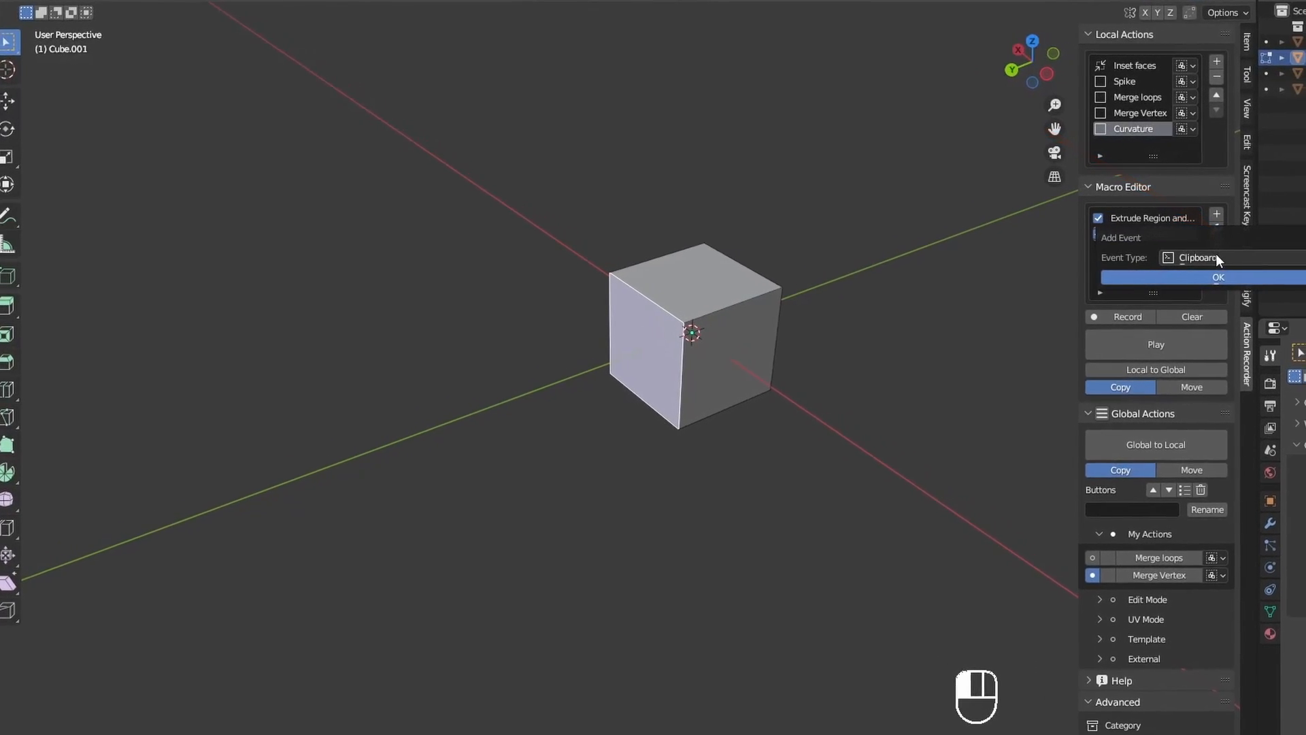
pyautogui.click(1215, 257)
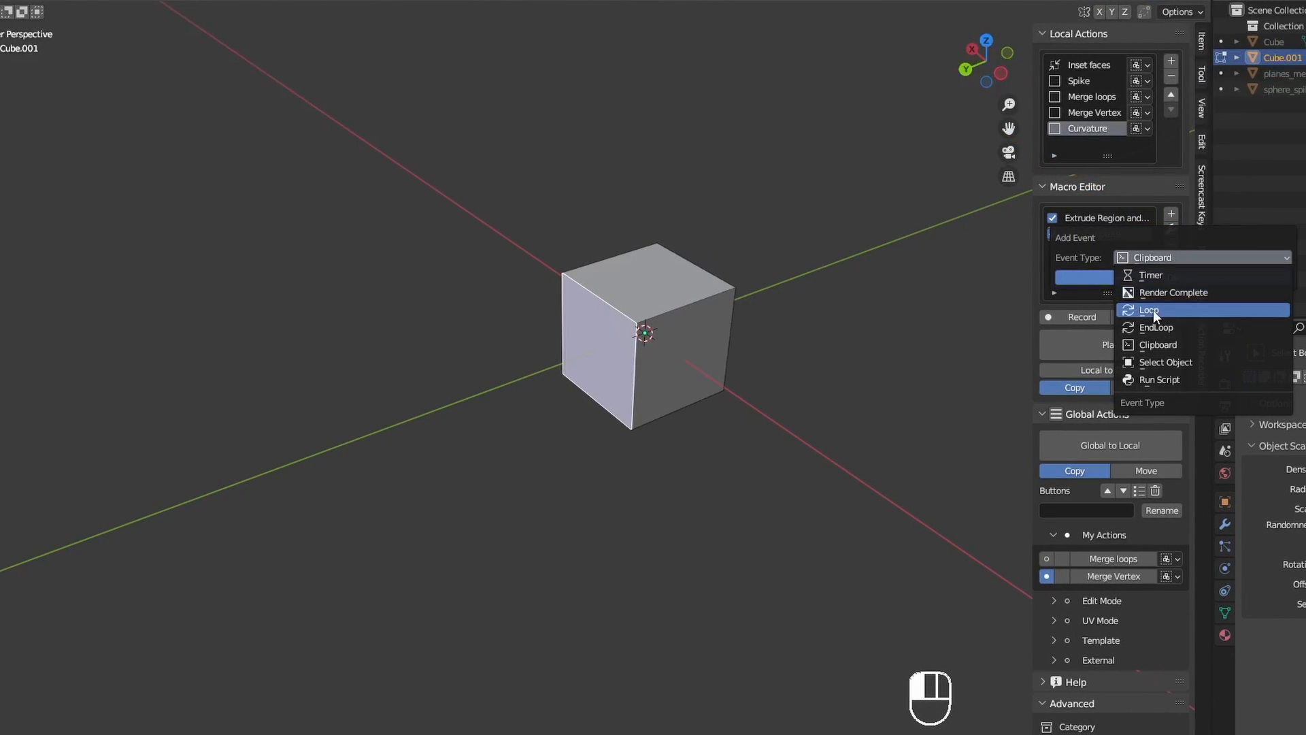
pyautogui.click(1153, 308)
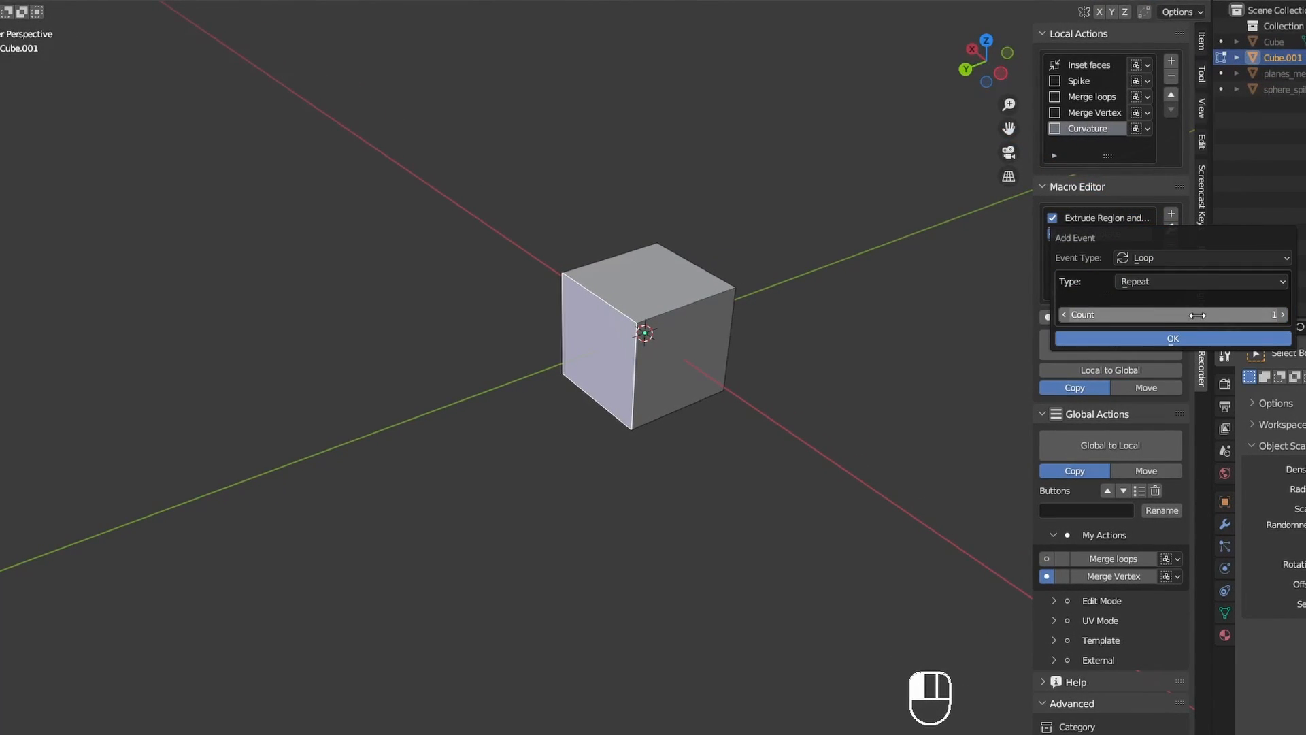
pyautogui.click(1236, 313)
pyautogui.press('Return')
pyautogui.click(1207, 339)
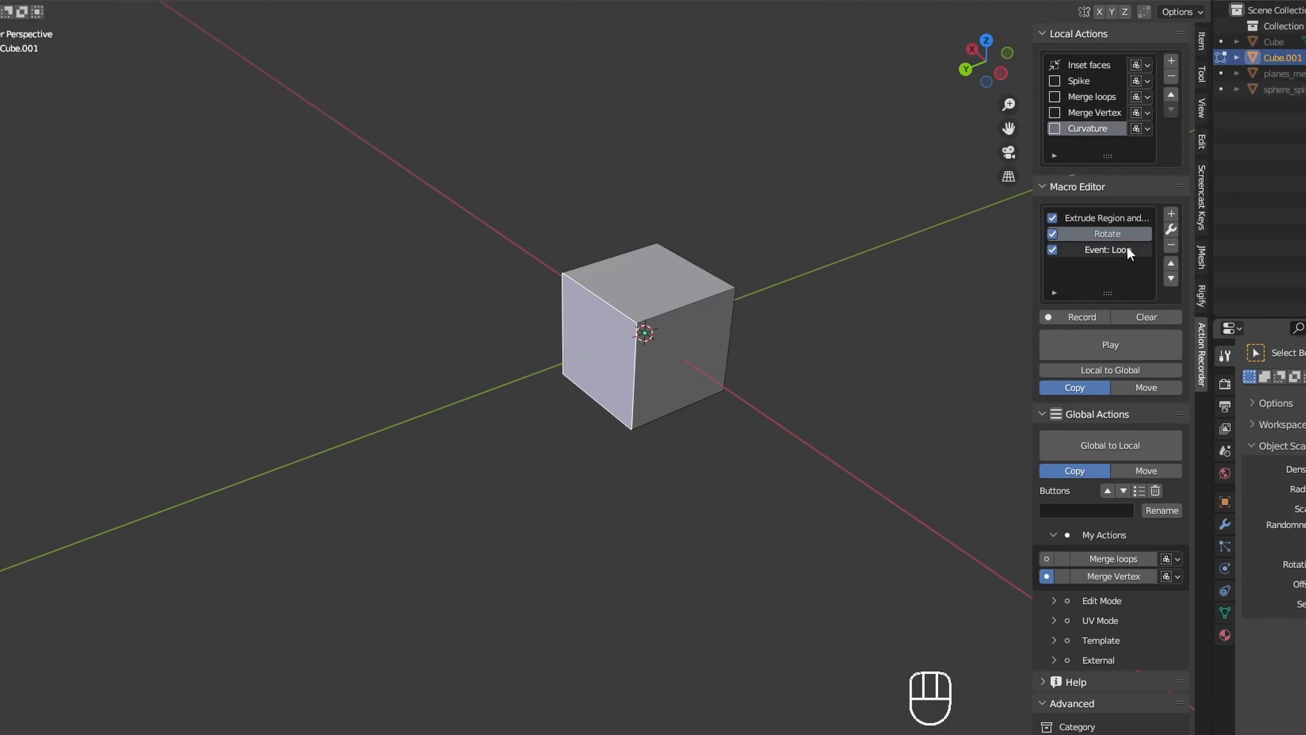
pyautogui.click(1171, 263)
pyautogui.click(1172, 263)
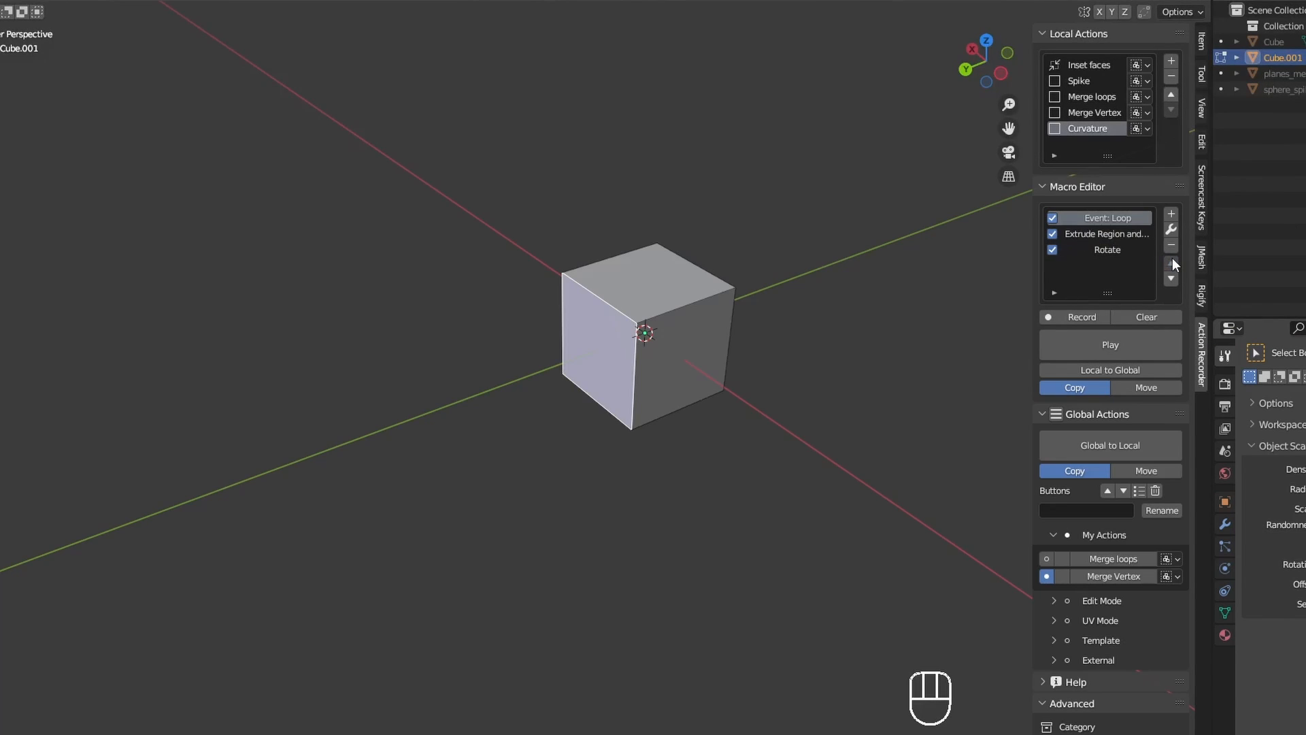
# Step: Add an EndLoop event at the end of the Curvature macro
pyautogui.click(1172, 229)
pyautogui.click(1186, 255)
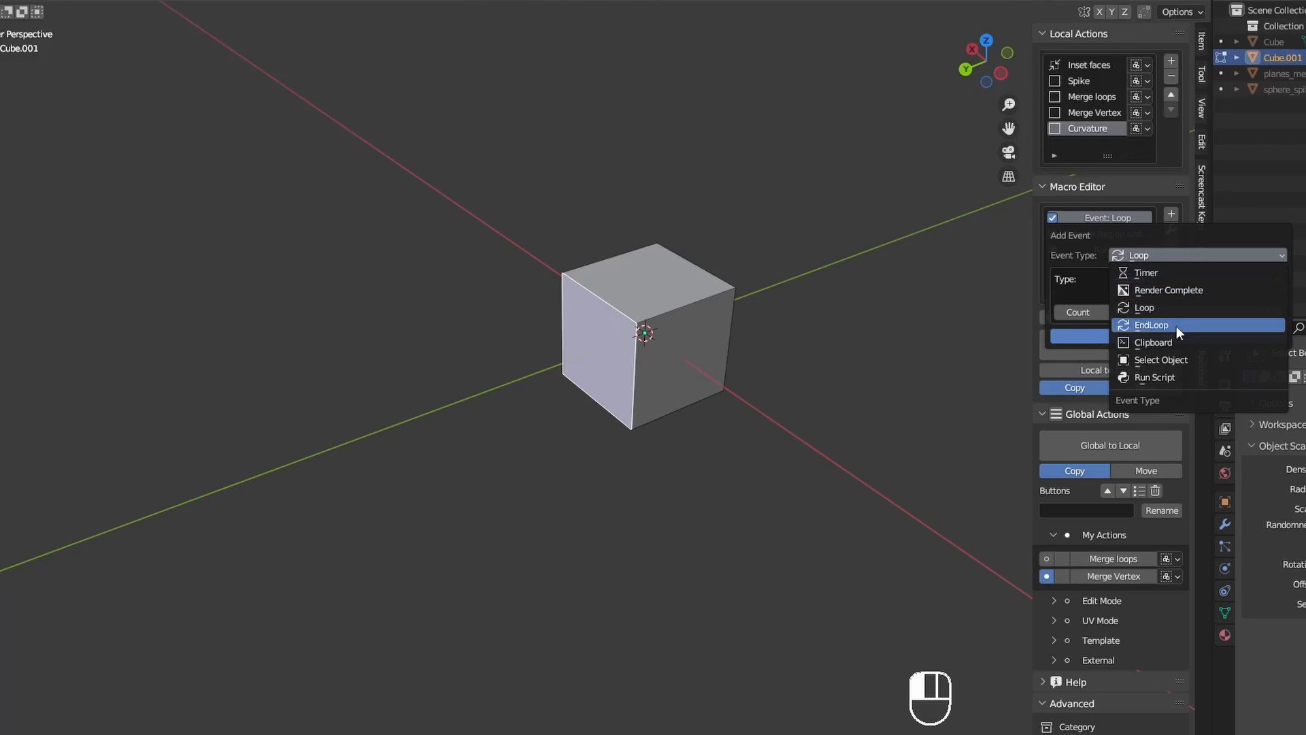
pyautogui.click(1177, 325)
pyautogui.click(1179, 271)
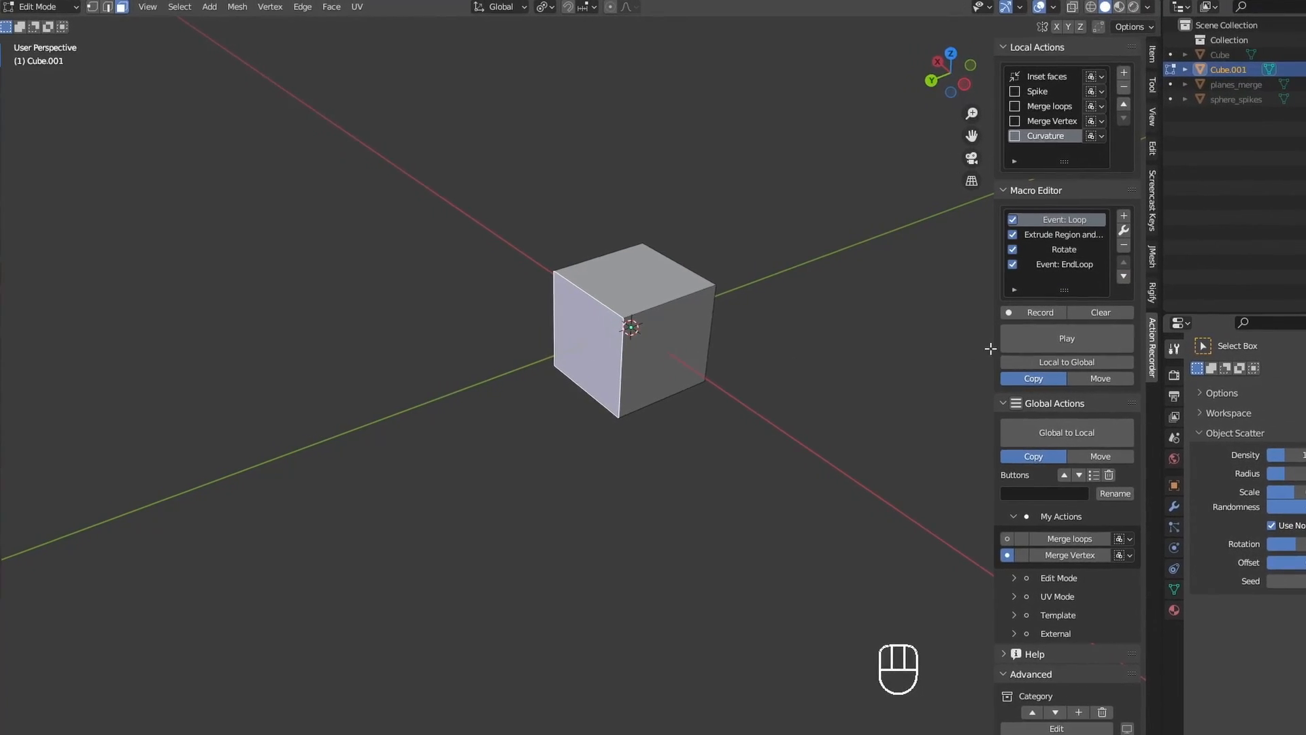
# Step: Play the looped Curvature action repeatedly to extend the cube's side face into a curved ring
pyautogui.click(1066, 340)
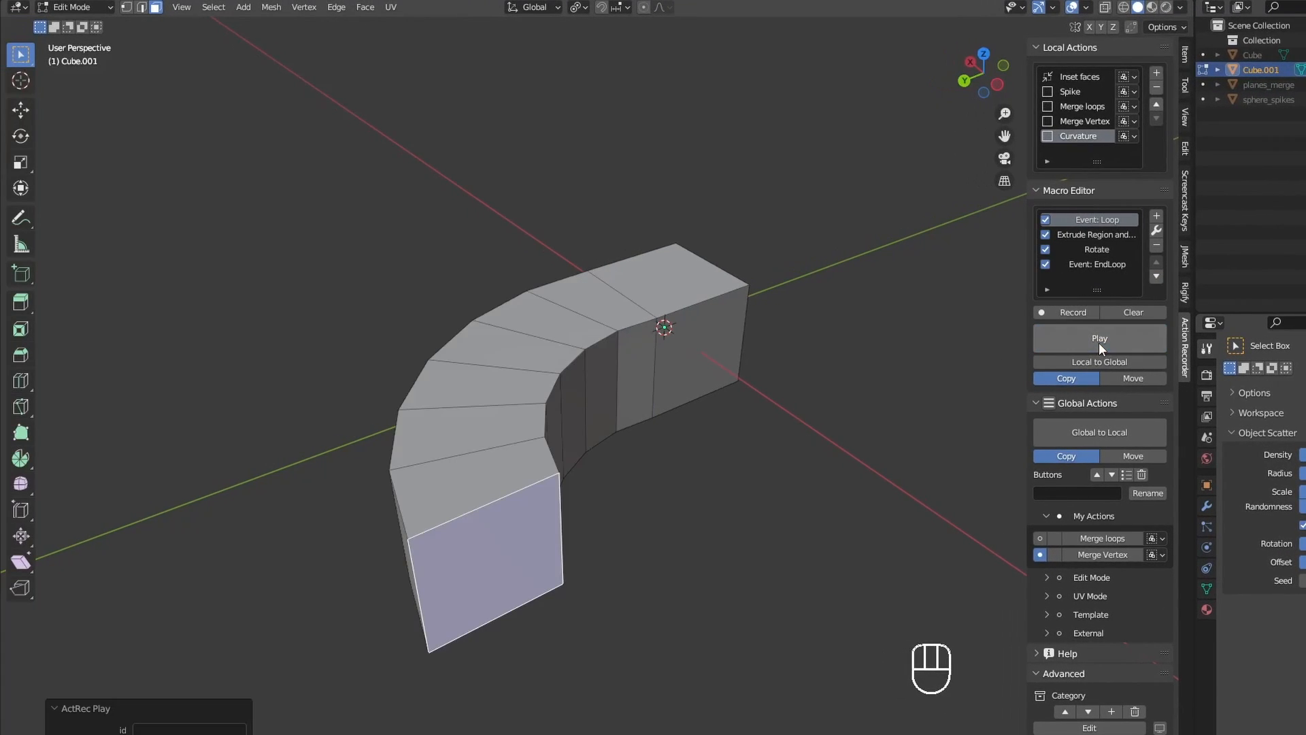
pyautogui.click(1067, 340)
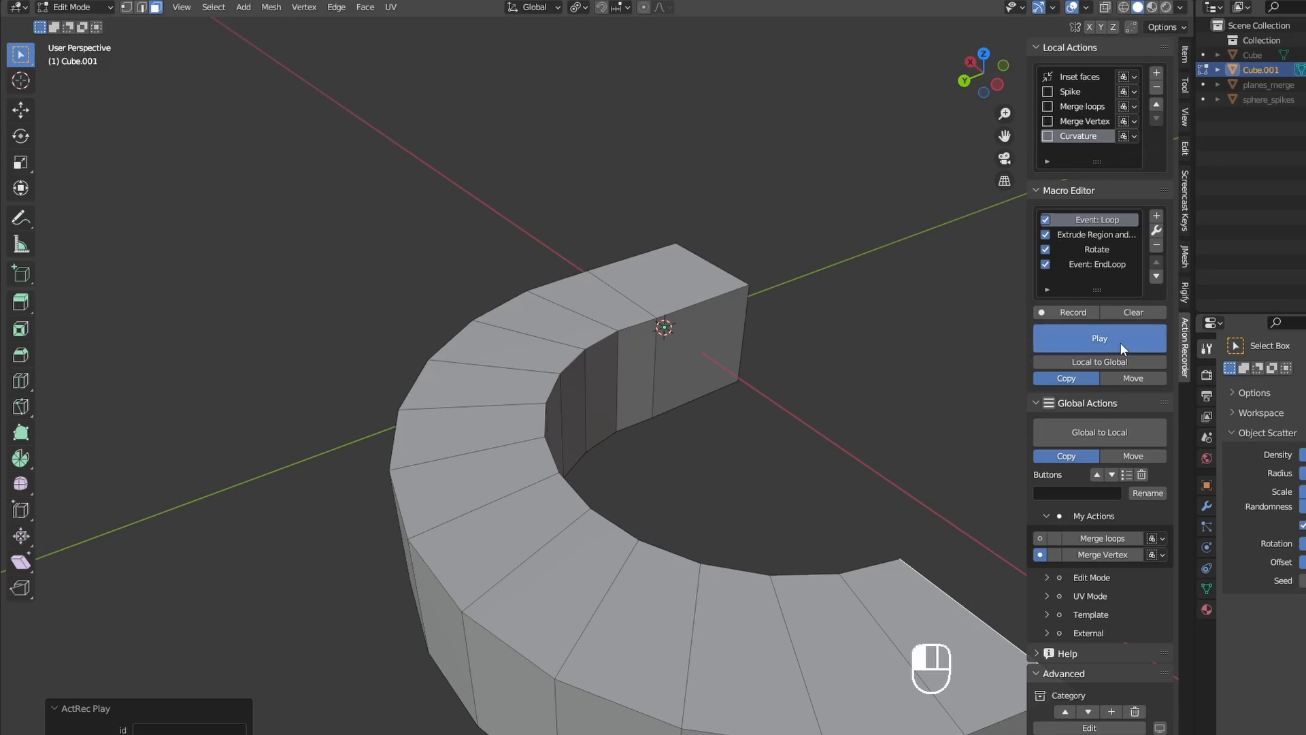
pyautogui.click(1120, 344)
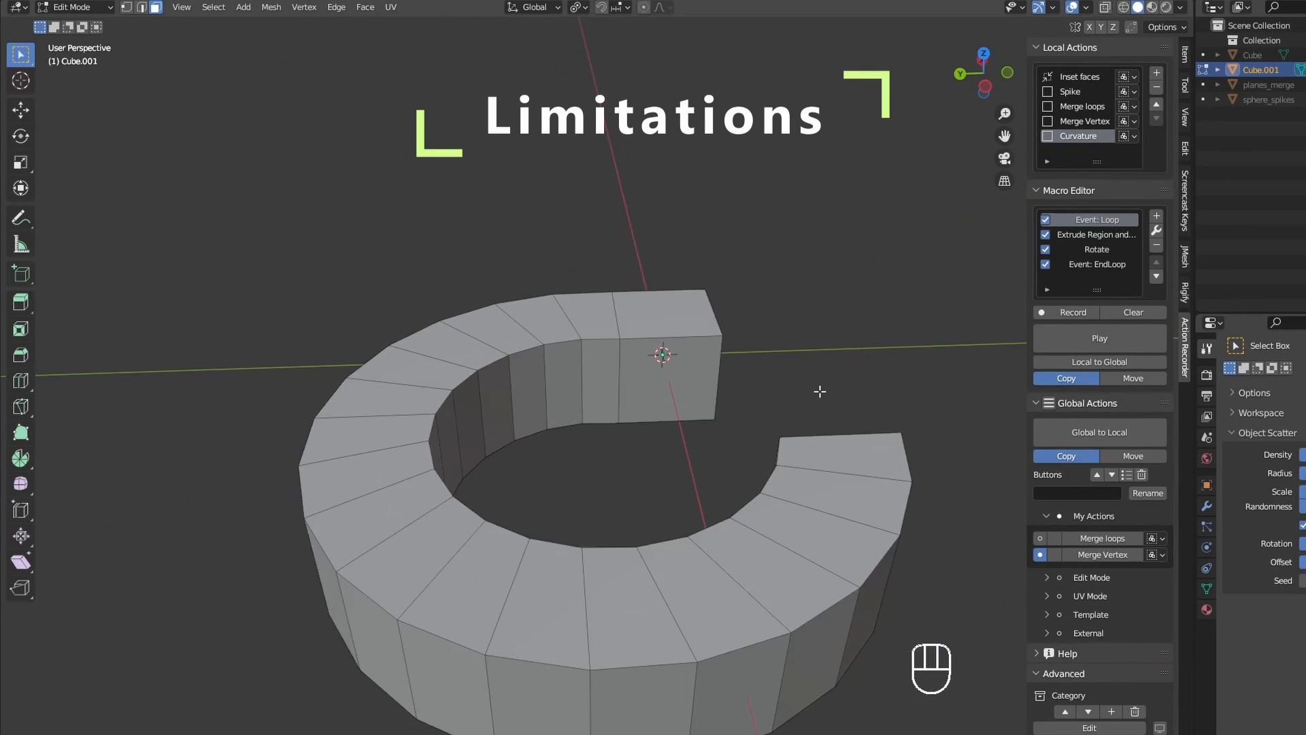
pyautogui.moveTo(819, 390); pyautogui.dragTo(721, 427, button='middle')
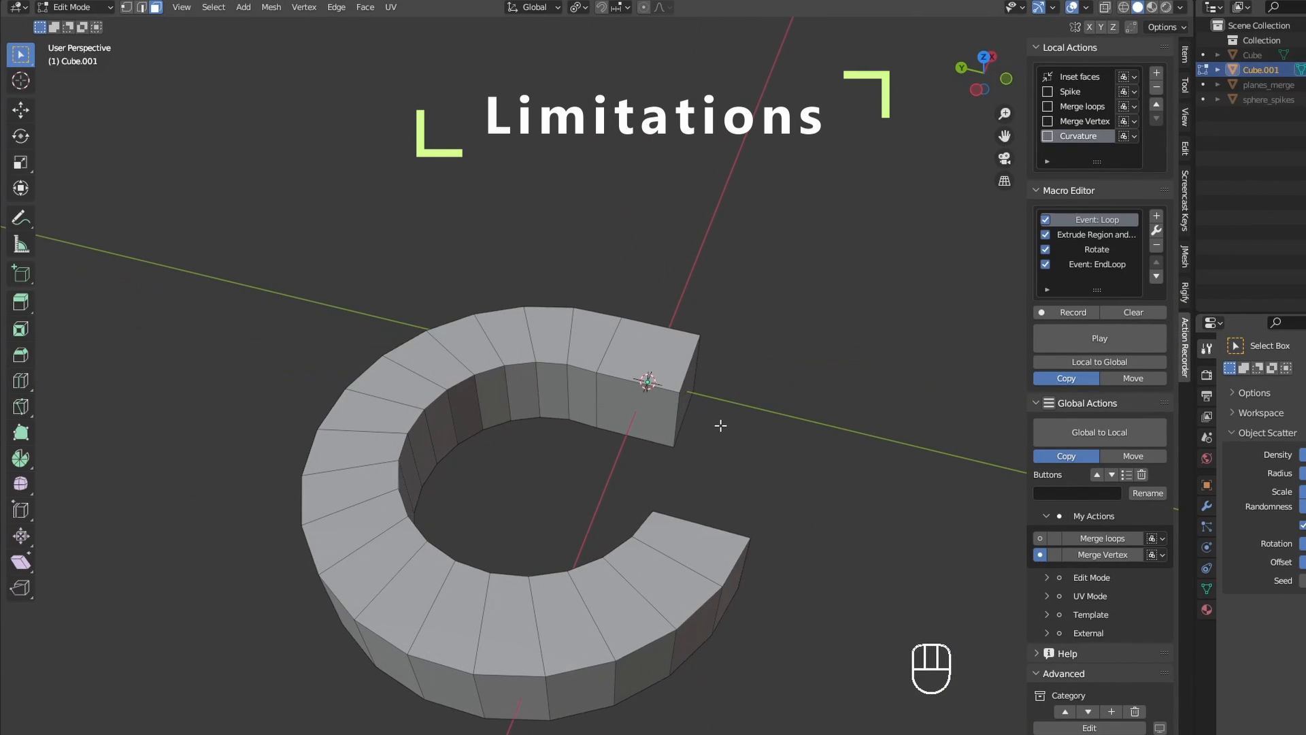
pyautogui.click(1116, 343)
pyautogui.click(1098, 338)
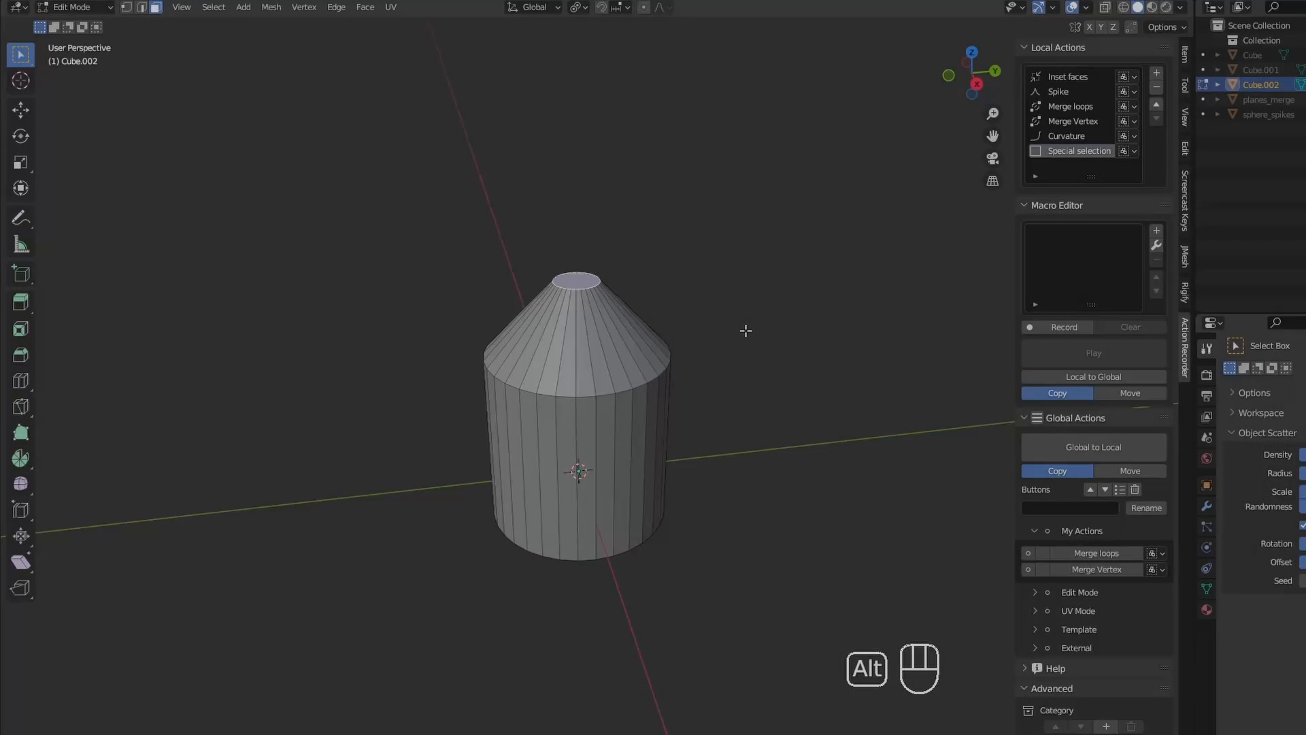
# Step: Extrude the small top face of the bottle-shaped mesh about 0.567 m along its normals to form a neck
pyautogui.hotkey('alt', 'e')
pyautogui.click(745, 329)
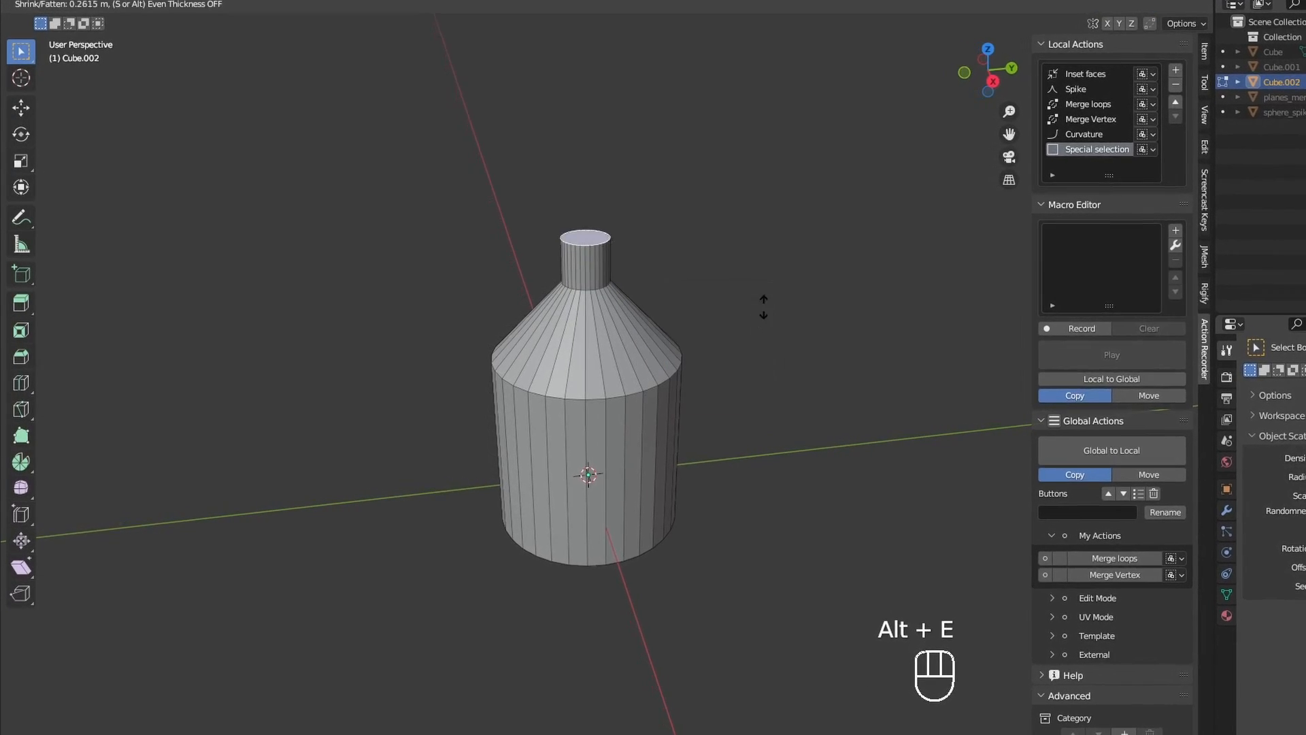
pyautogui.click(758, 281)
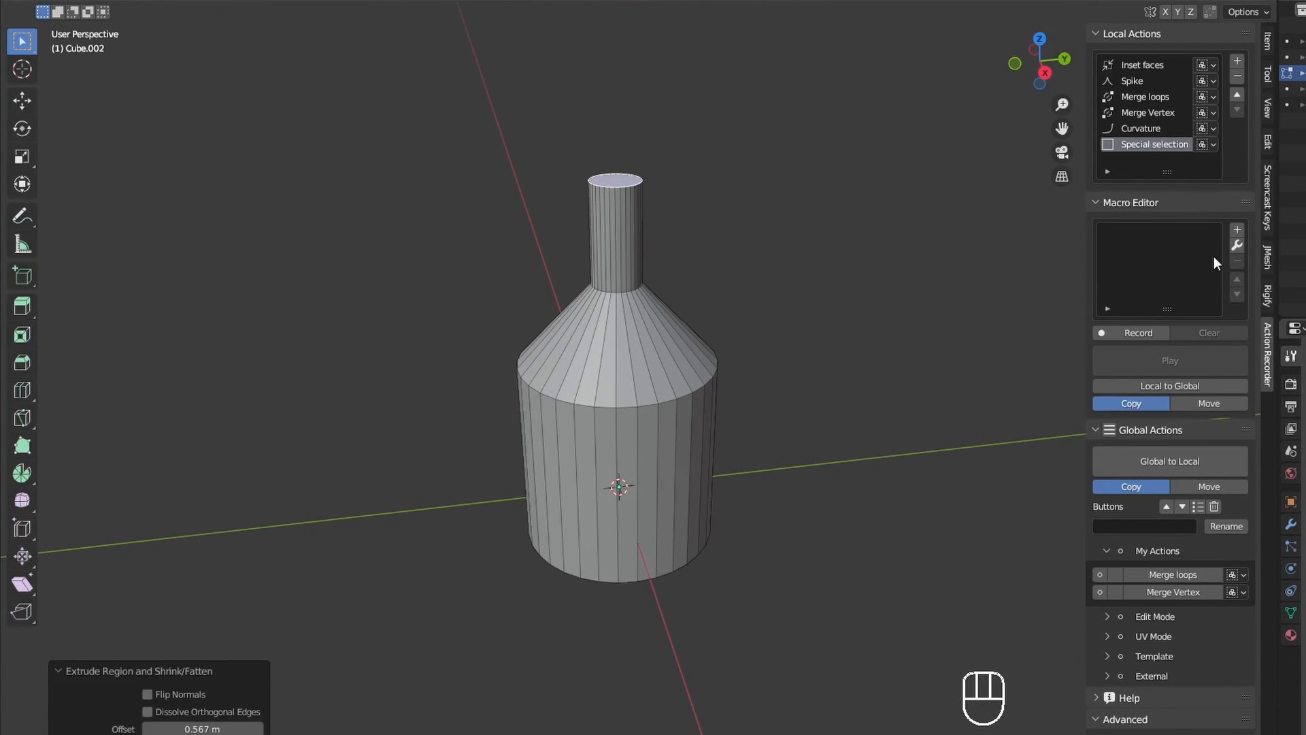
# Step: Record the neck extrusion in the Special selection macro, then extrude the top face slightly along its normals and record that too
pyautogui.click(1238, 230)
pyautogui.hotkey('alt', 'e')
pyautogui.click(892, 287)
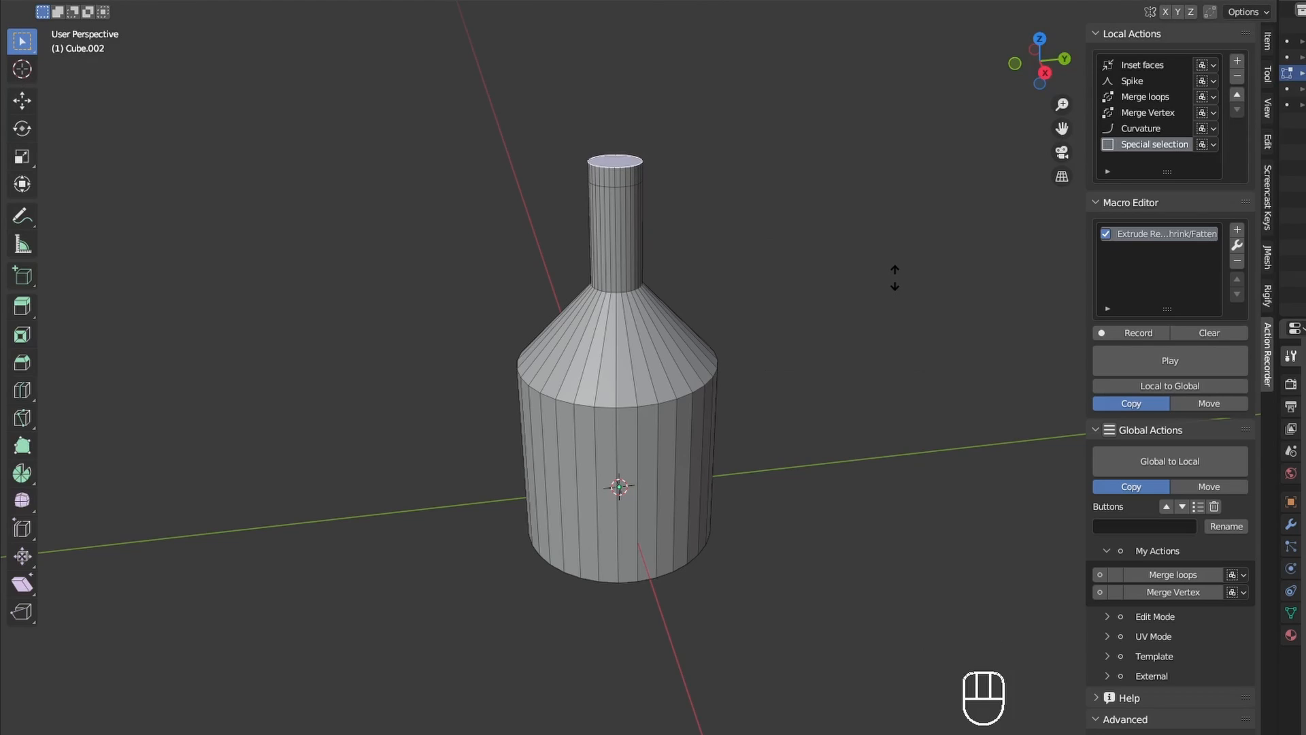
pyautogui.click(895, 277)
pyautogui.click(1237, 230)
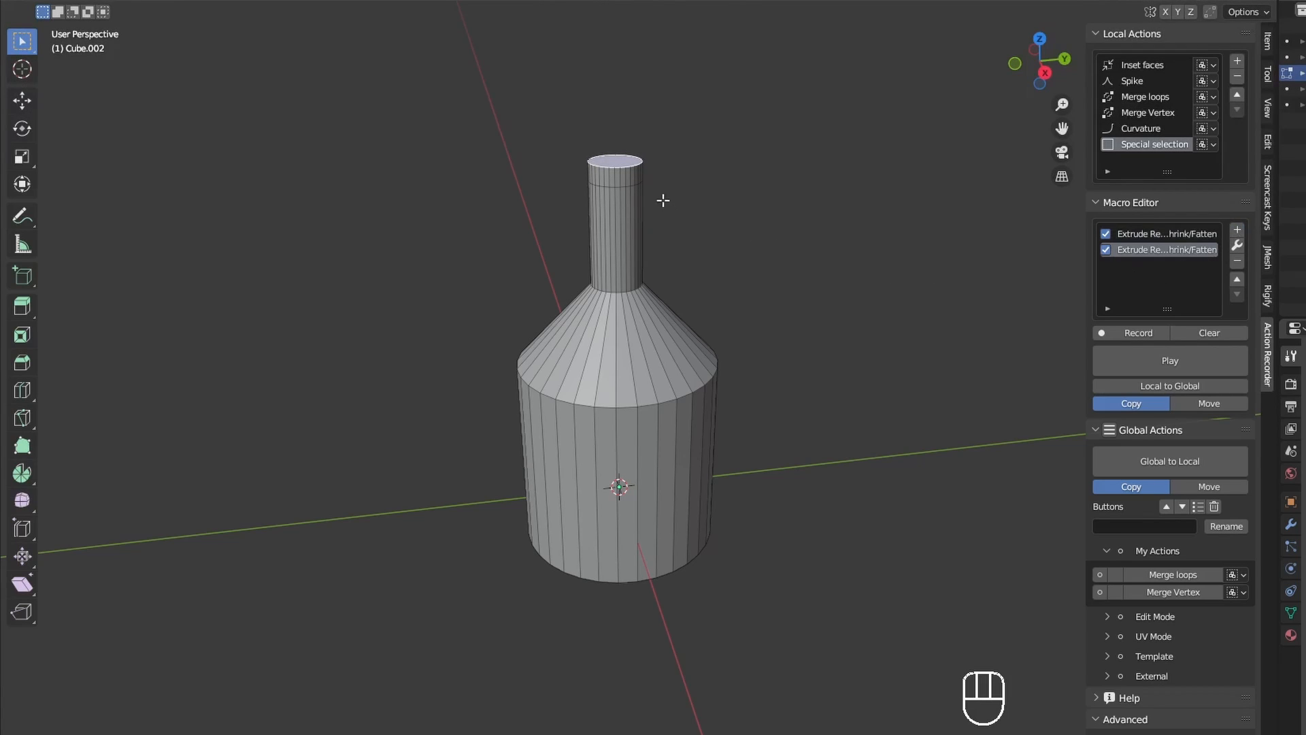
# Step: Grow the selection from the top face with Select More and record it in the Special selection macro
pyautogui.keyDown('alt'); pyautogui.click(628, 179); pyautogui.keyUp('alt')
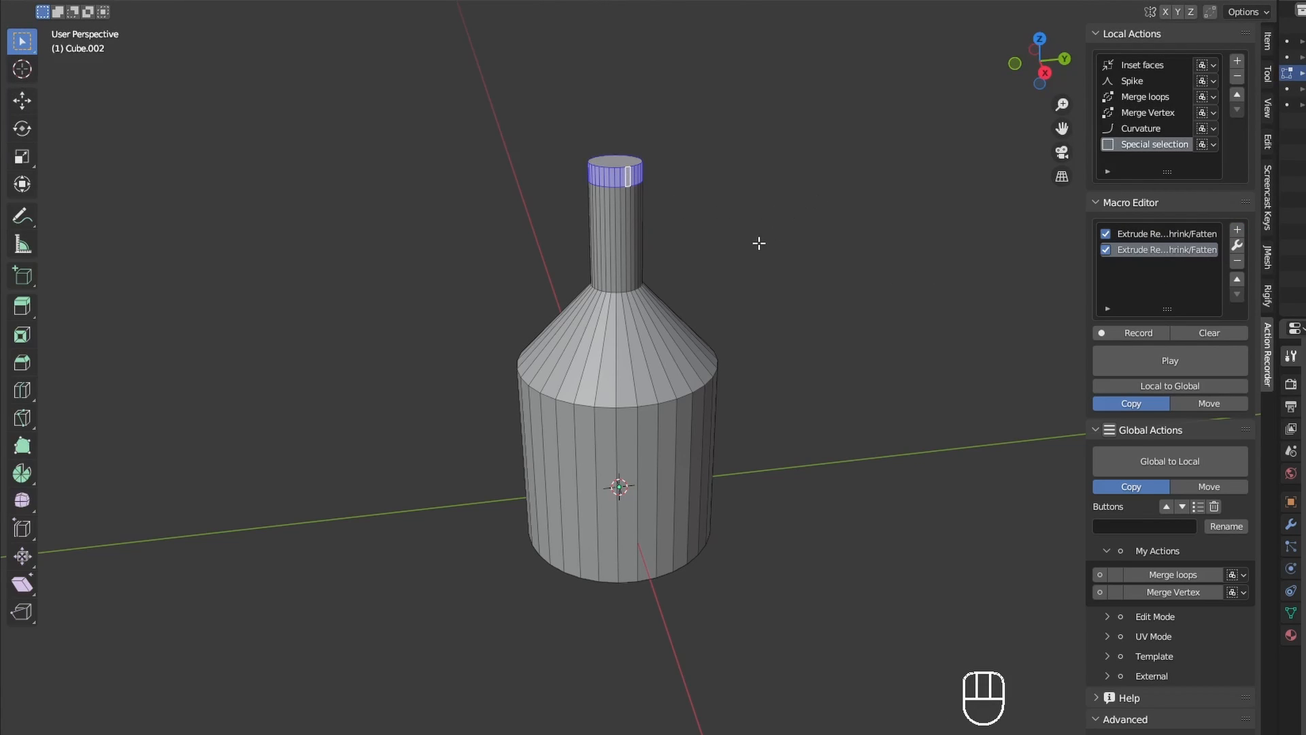
pyautogui.hotkey('ctrl', 'z')
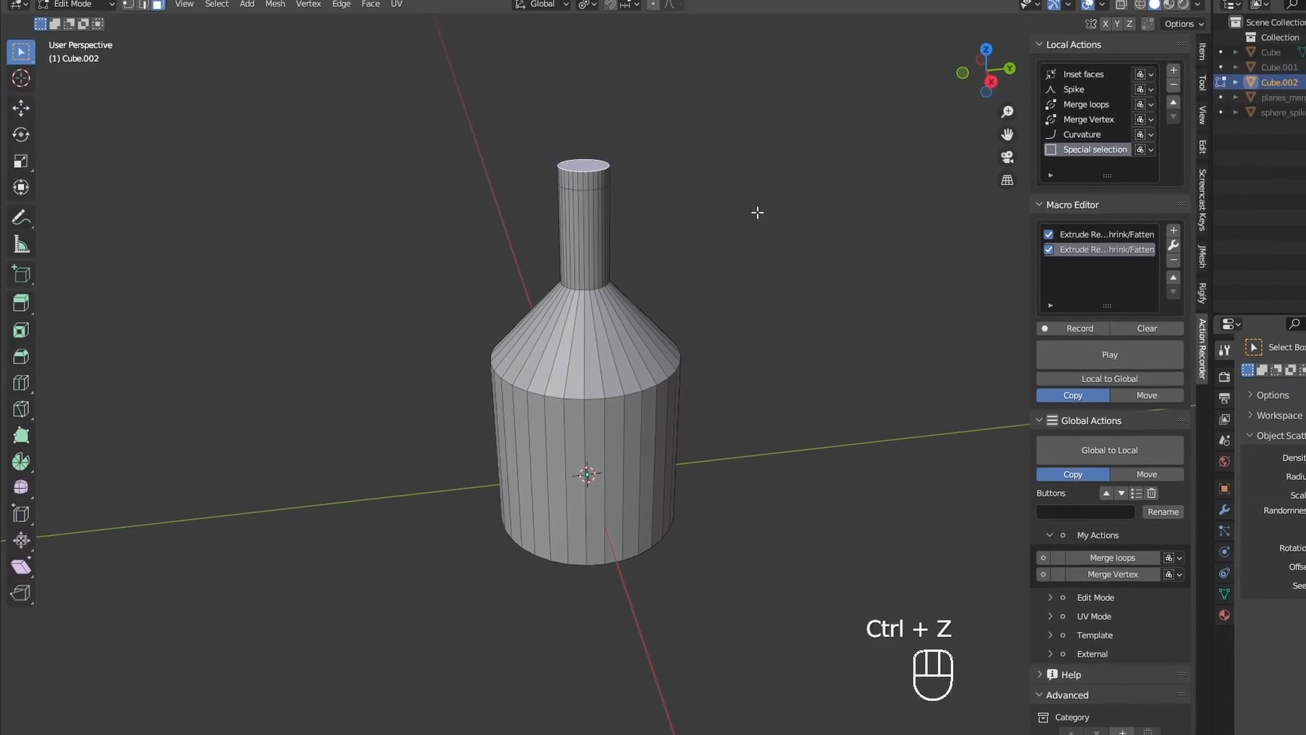
pyautogui.click(223, 12)
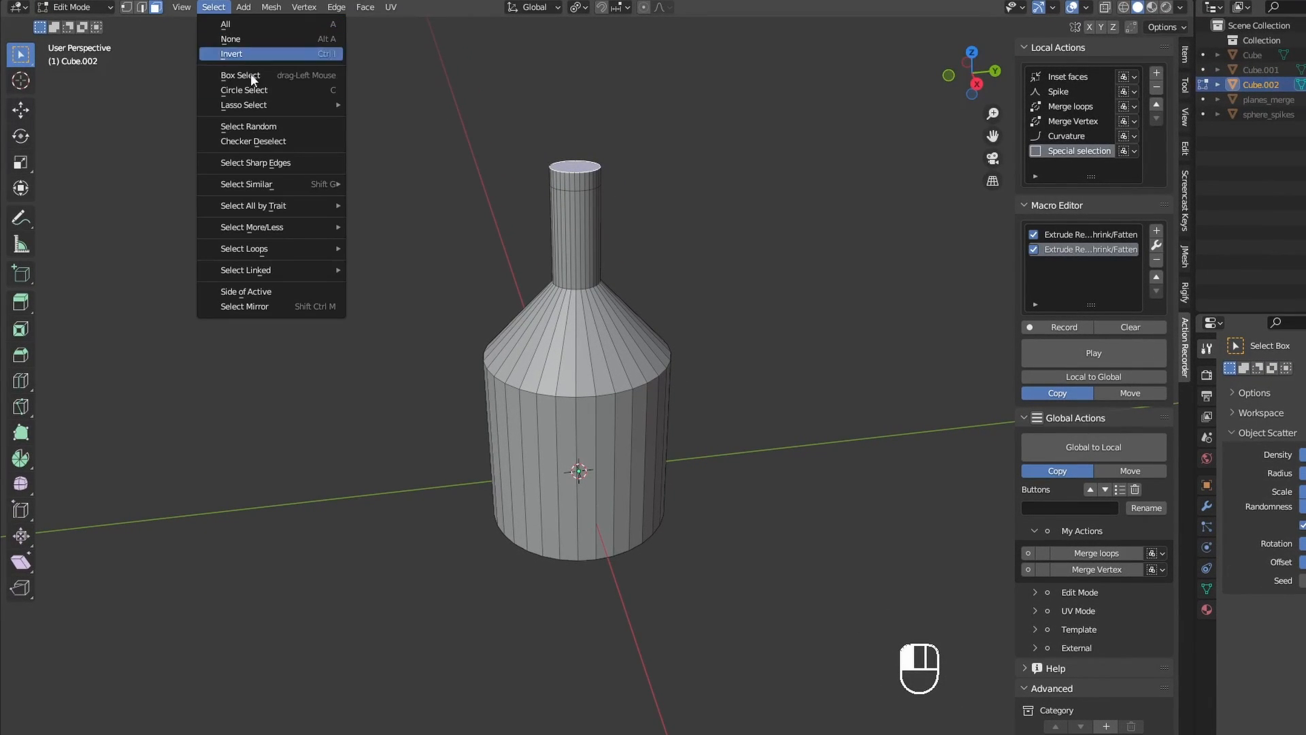
pyautogui.moveTo(300, 226)
pyautogui.click(408, 227)
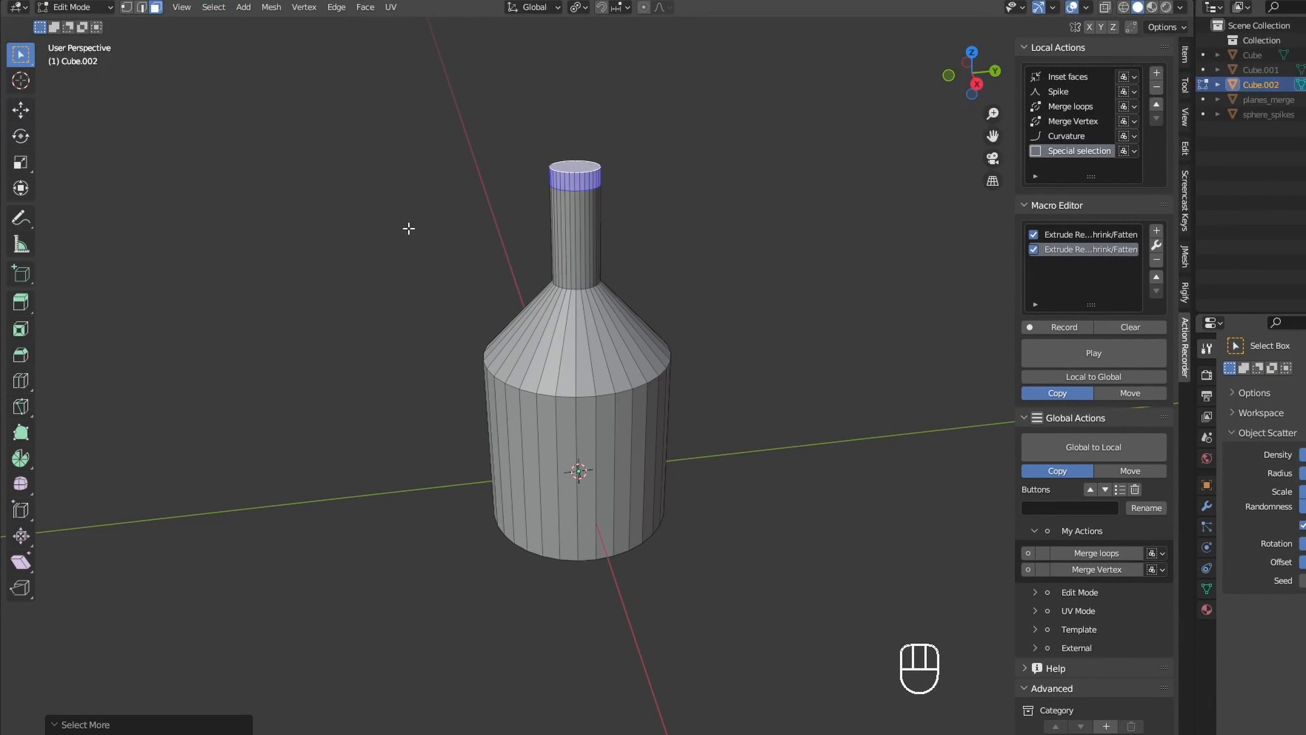
pyautogui.click(1156, 232)
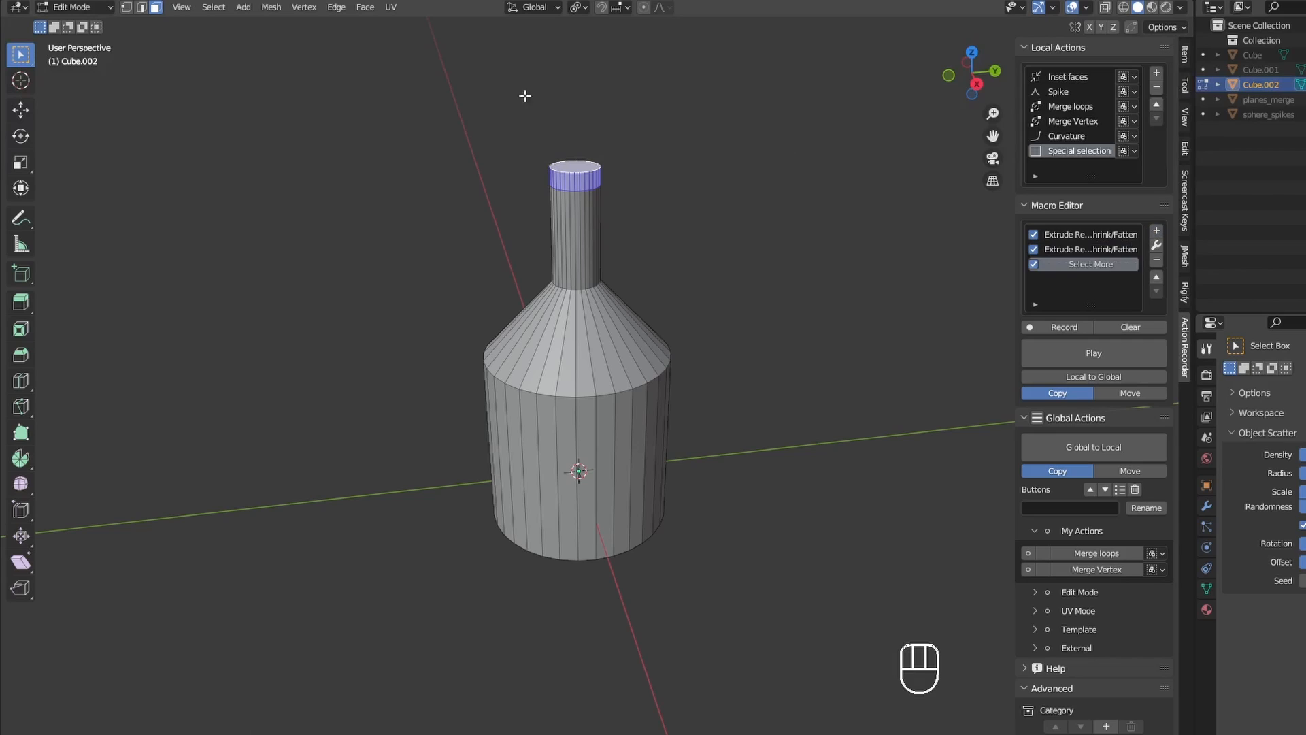
# Step: Deselect the top cap with the Previous Active selection option and record it in the Special selection macro
pyautogui.click(213, 8)
pyautogui.moveTo(281, 230)
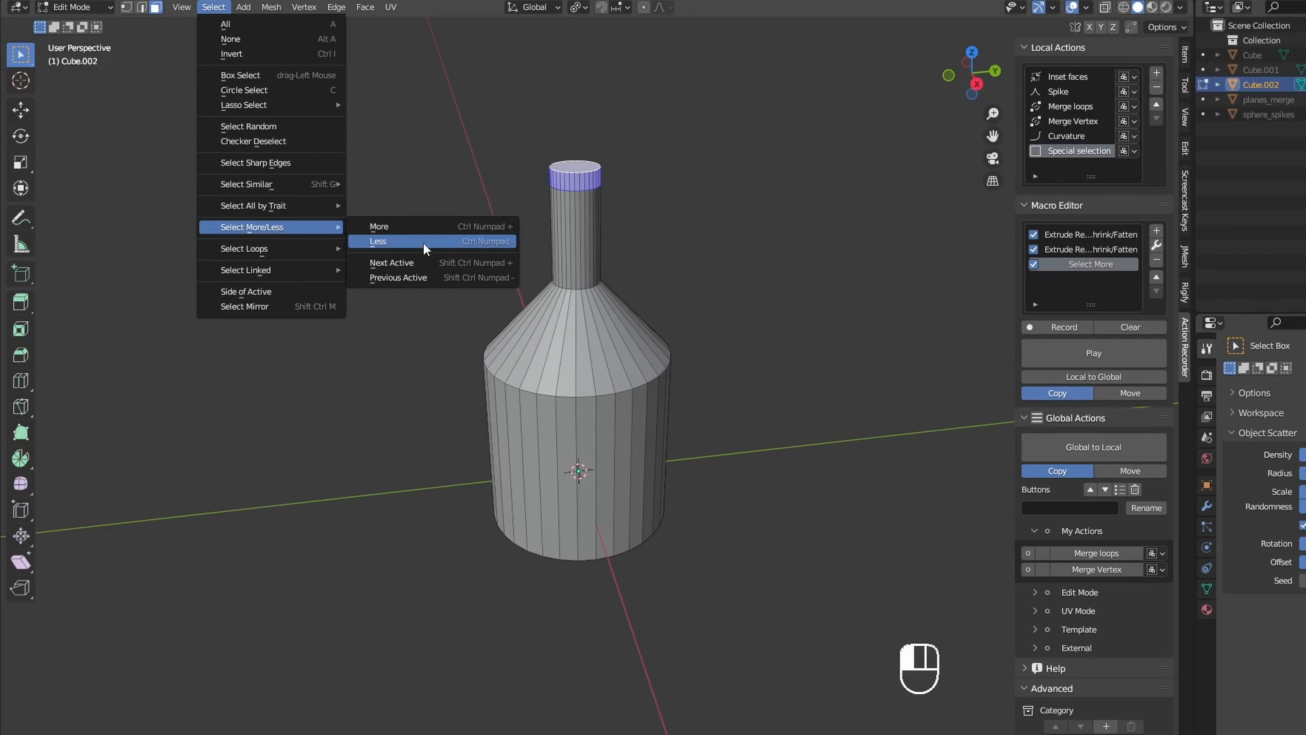
pyautogui.click(443, 281)
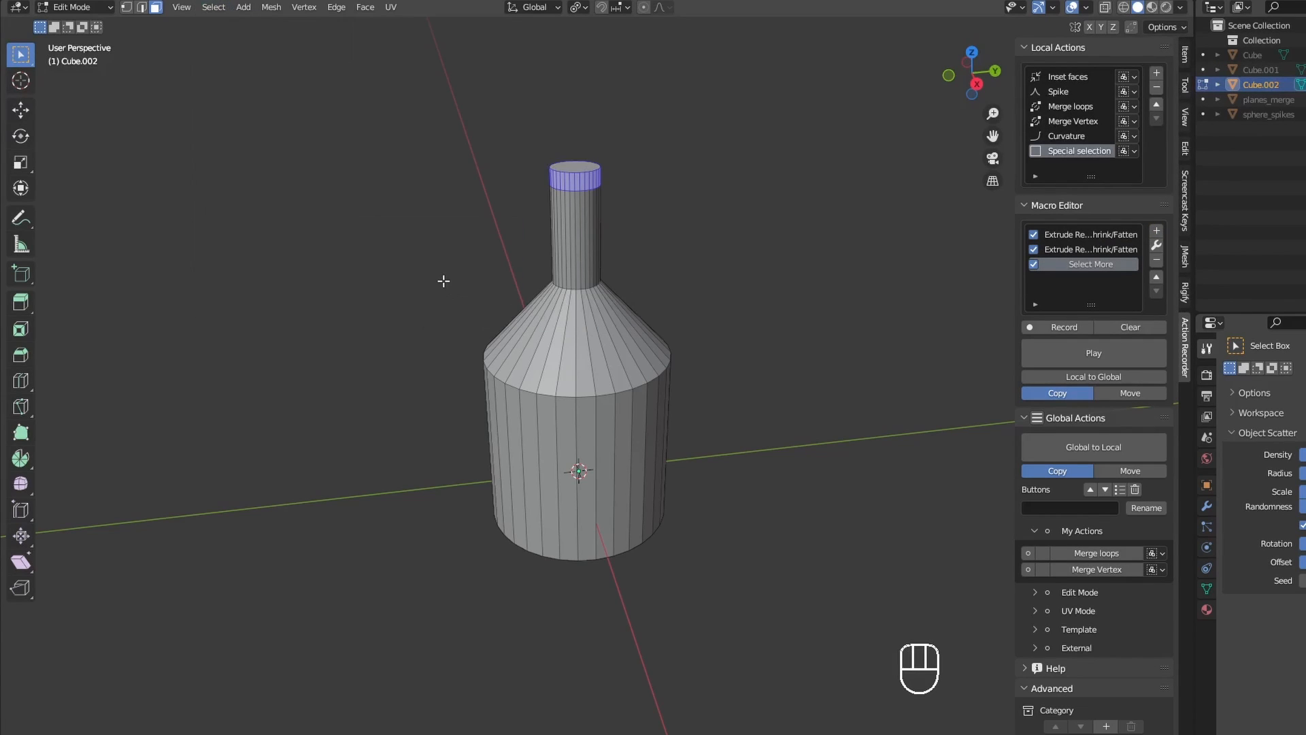
pyautogui.click(1156, 232)
# Step: Extrude the rim's side faces individually by about 0.213 m and record the operation in the Special selection macro
pyautogui.hotkey('ctrl', 'f')
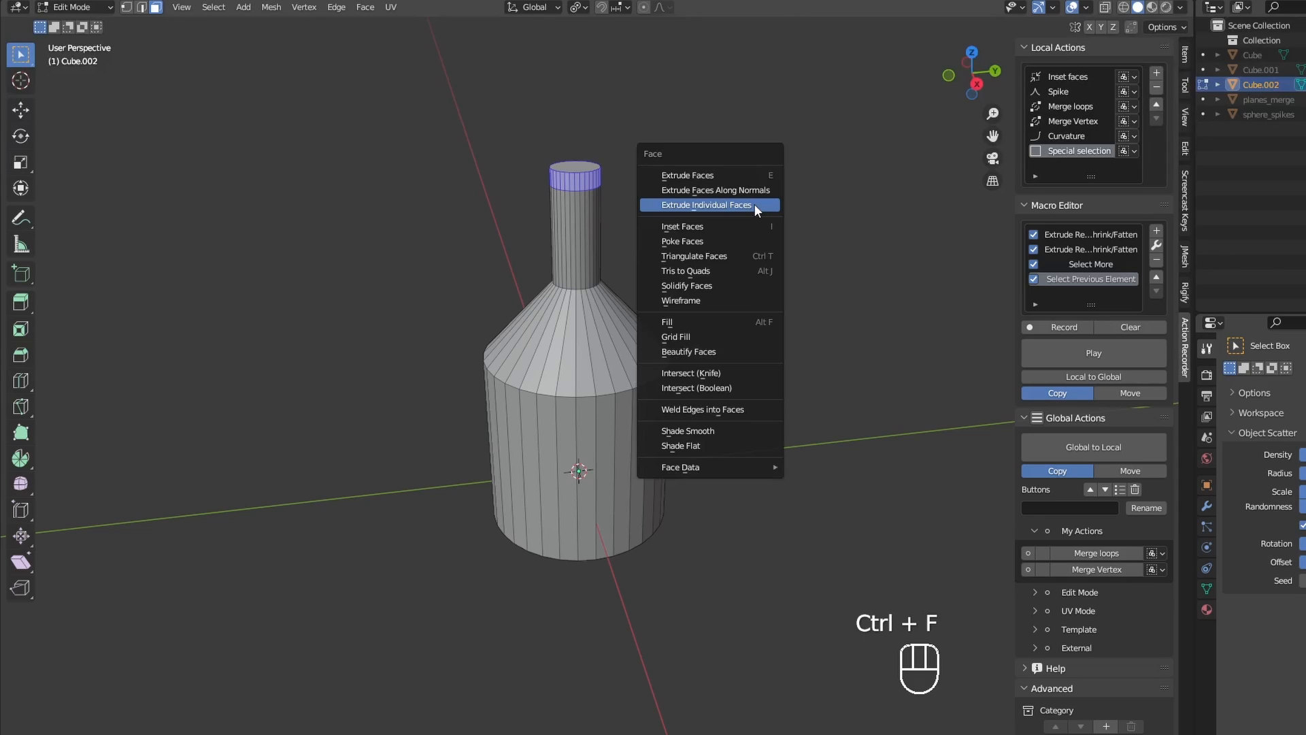
pyautogui.click(753, 203)
pyautogui.click(1115, 265)
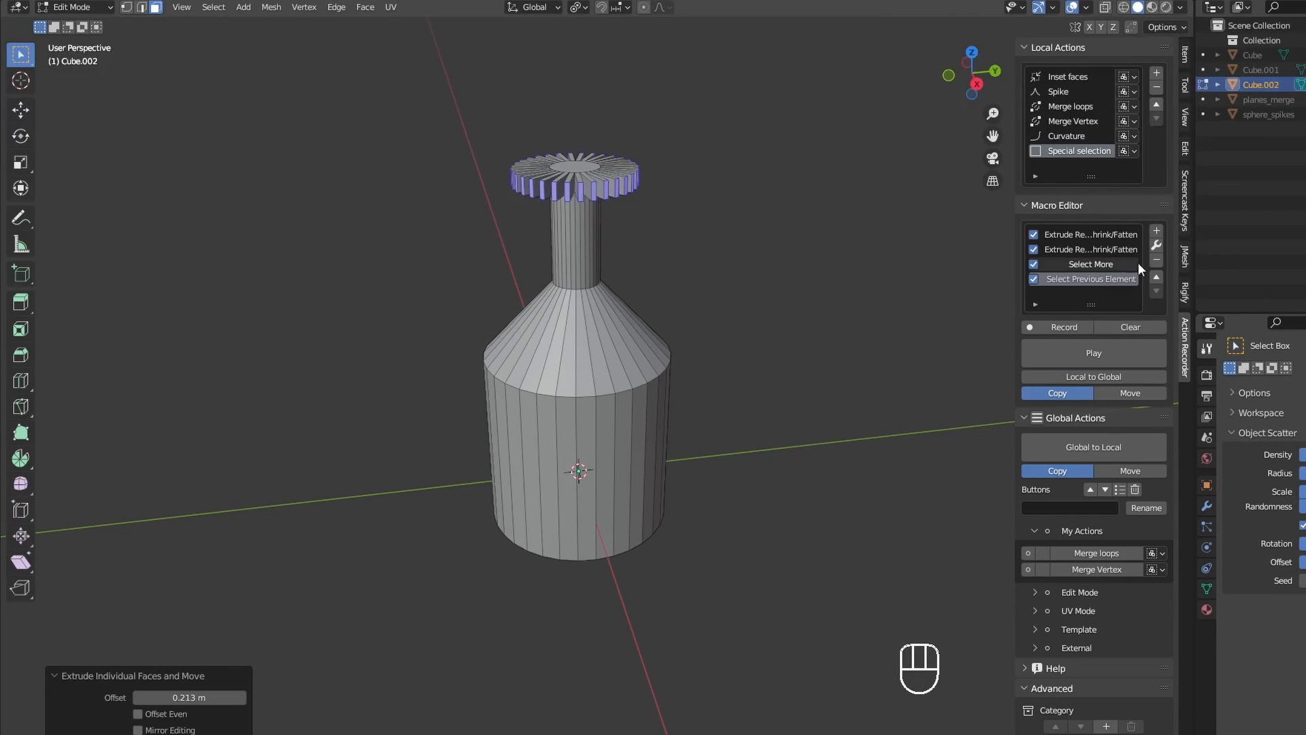
pyautogui.click(1155, 232)
# Step: Play the Special selection macro on the bottle's bottom face
pyautogui.moveTo(700, 519); pyautogui.dragTo(985, 398, button='middle')
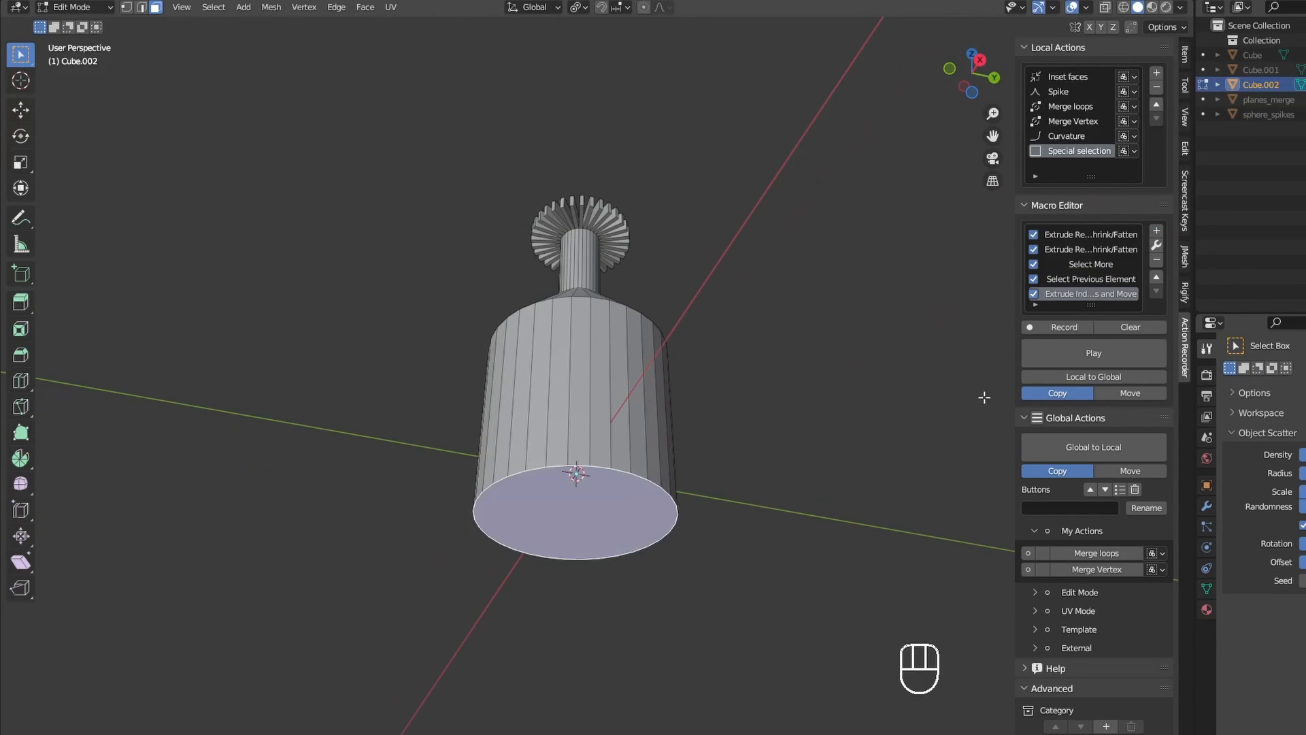
pyautogui.click(1095, 354)
# Step: Extrude the bottom face about 0.158 m, scale it down, and replay the Special selection macro on it
pyautogui.moveTo(823, 402); pyautogui.dragTo(680, 370, button='middle')
pyautogui.click(629, 602)
pyautogui.press('e')
pyautogui.click(928, 510)
pyautogui.press('s')
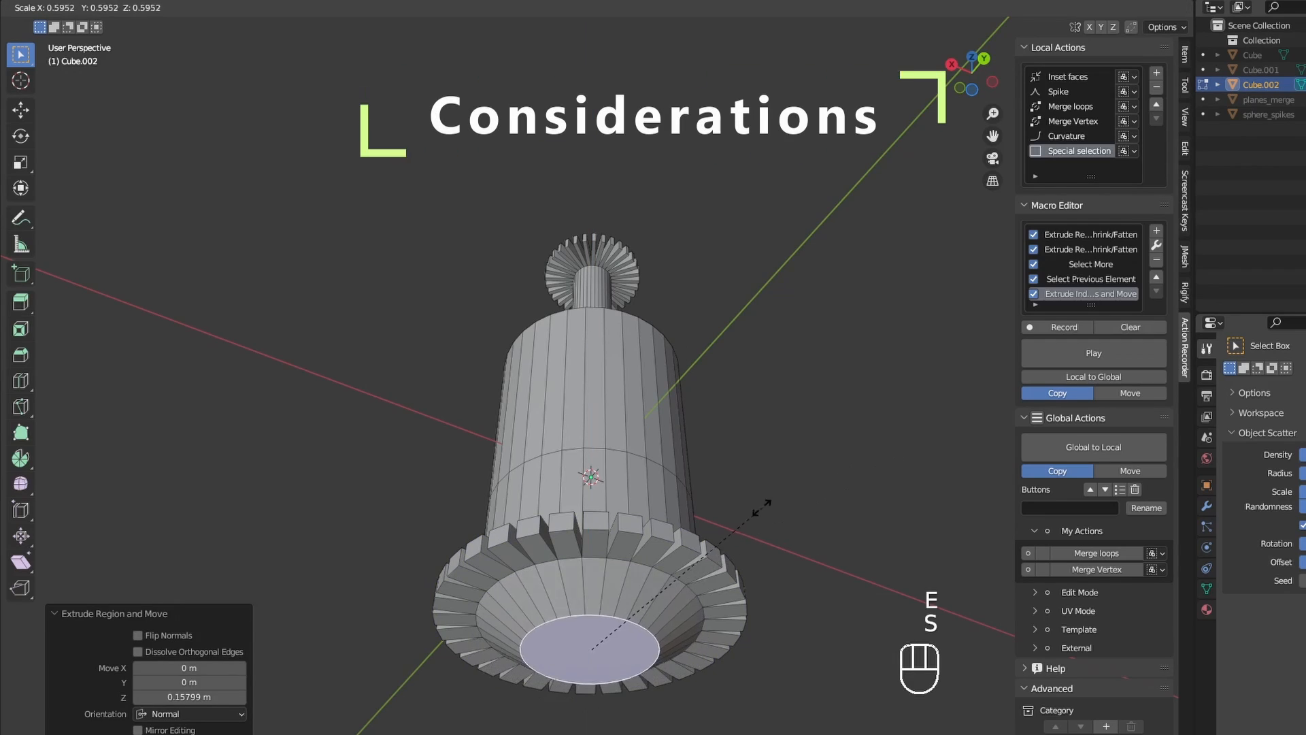
pyautogui.click(735, 532)
pyautogui.click(1067, 359)
pyautogui.scroll(-2, 794, 431)
pyautogui.moveTo(793, 431); pyautogui.dragTo(728, 543, button='middle')
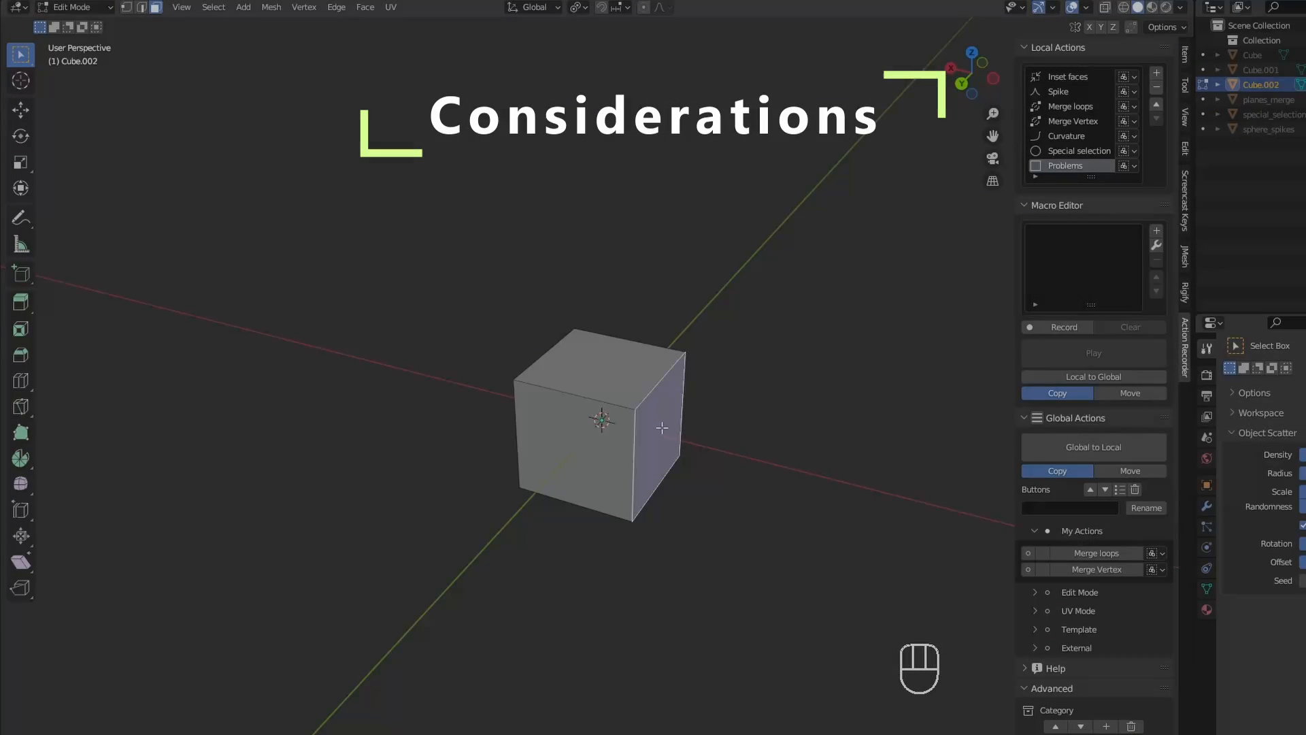
# Step: Extrude the cube's side face 2 m with regular Extrude and record it in the Problems macro
pyautogui.write('e2')
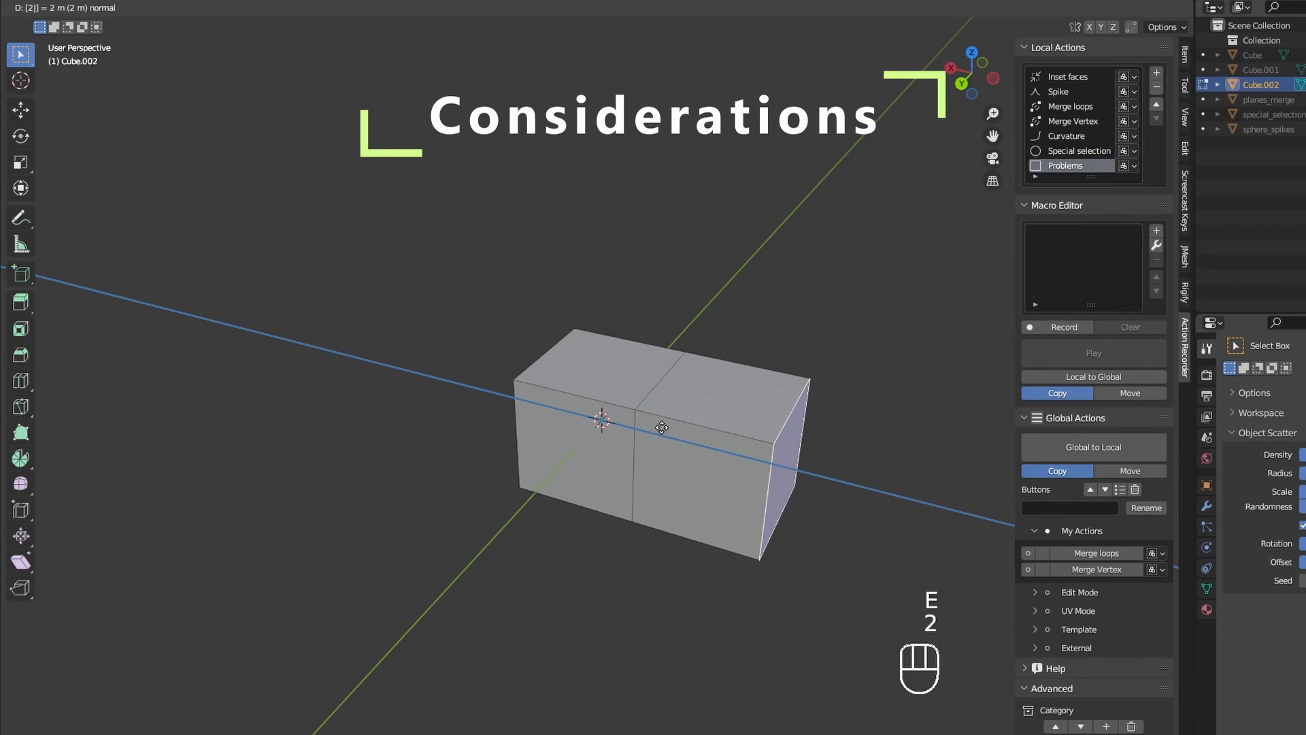
pyautogui.press('Return')
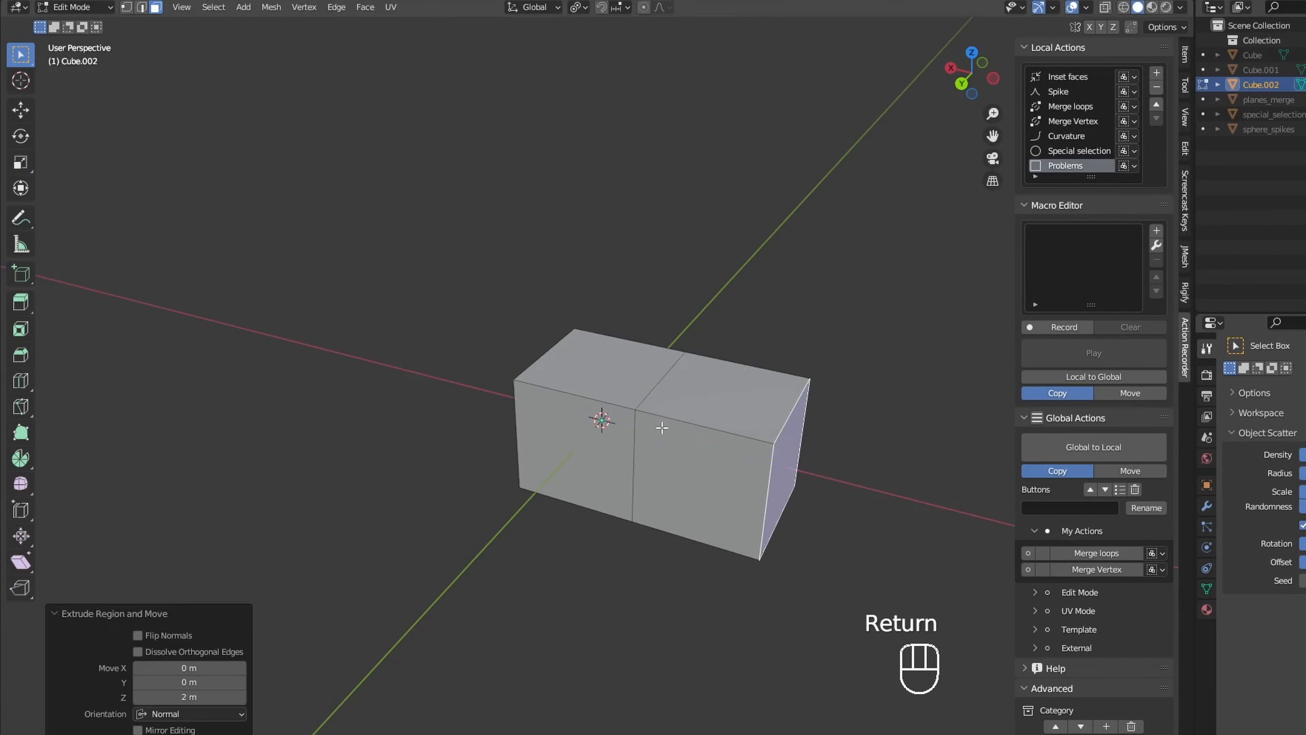
pyautogui.click(1157, 231)
# Step: Replay the Problems macro on the block's end face and on a front face to test its extrusion direction
pyautogui.click(1102, 345)
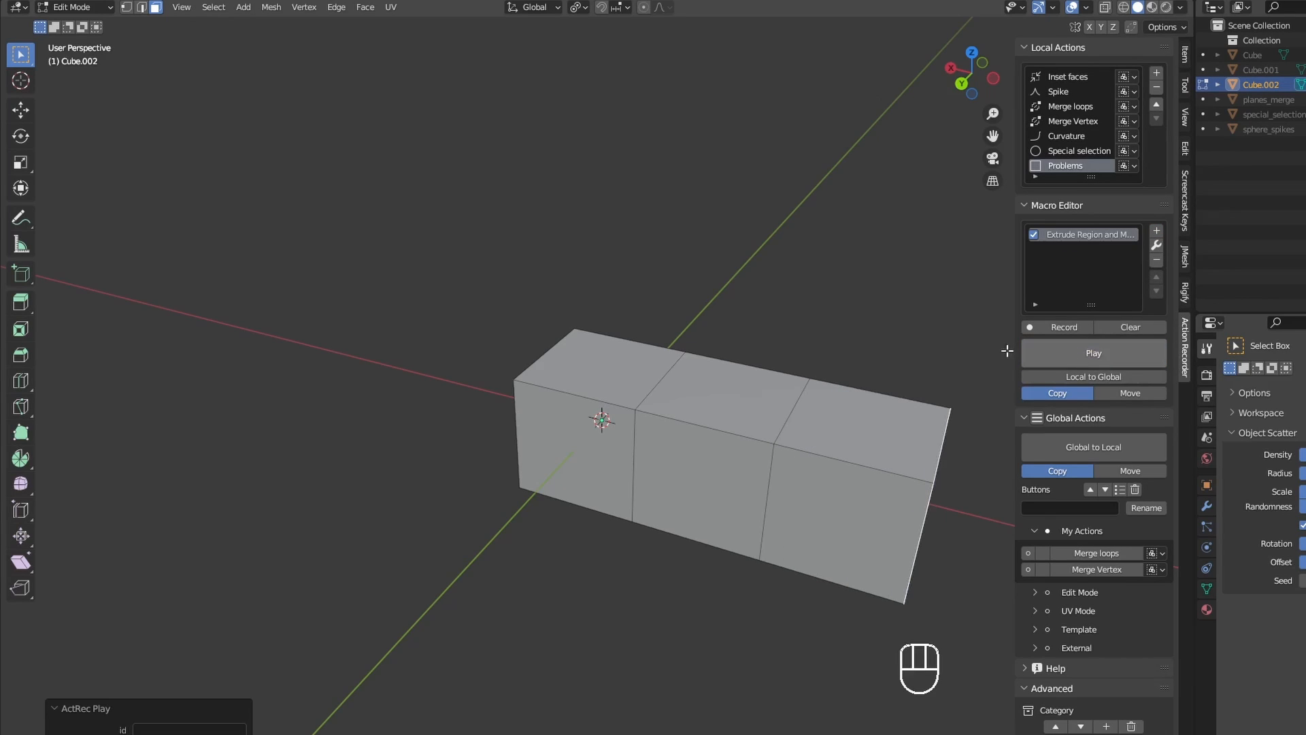
pyautogui.click(831, 511)
pyautogui.click(1114, 357)
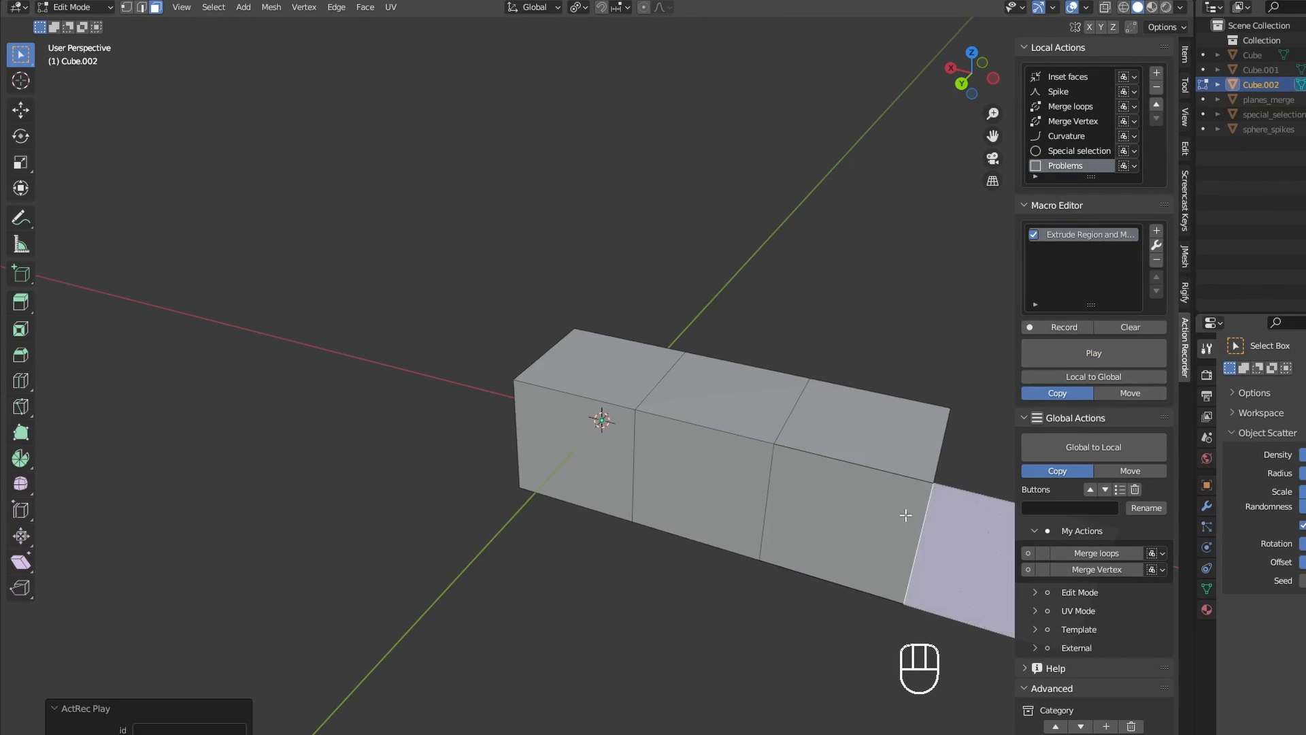
pyautogui.click(545, 447)
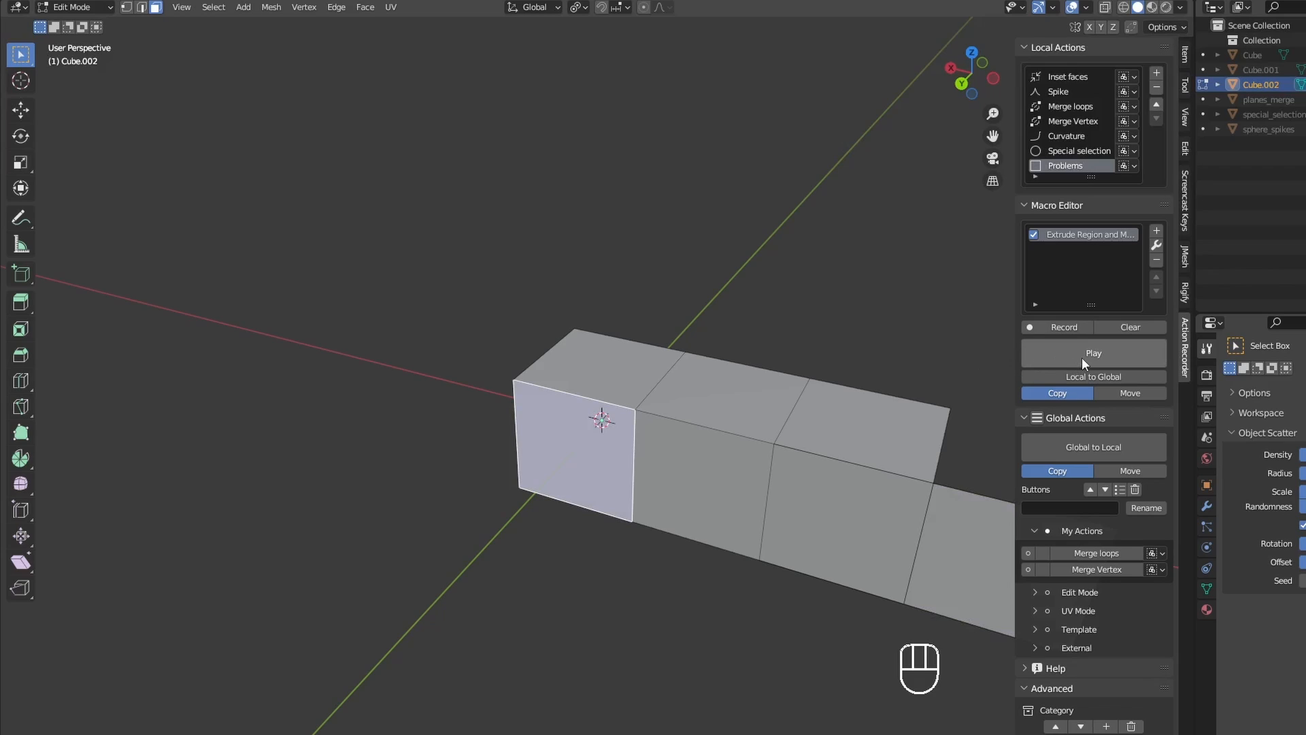
# Step: Record an along-normals extrusion of the cube's side face, about 1.5 m, in the Problems macro and replay it on the extension's front face
pyautogui.click(647, 436)
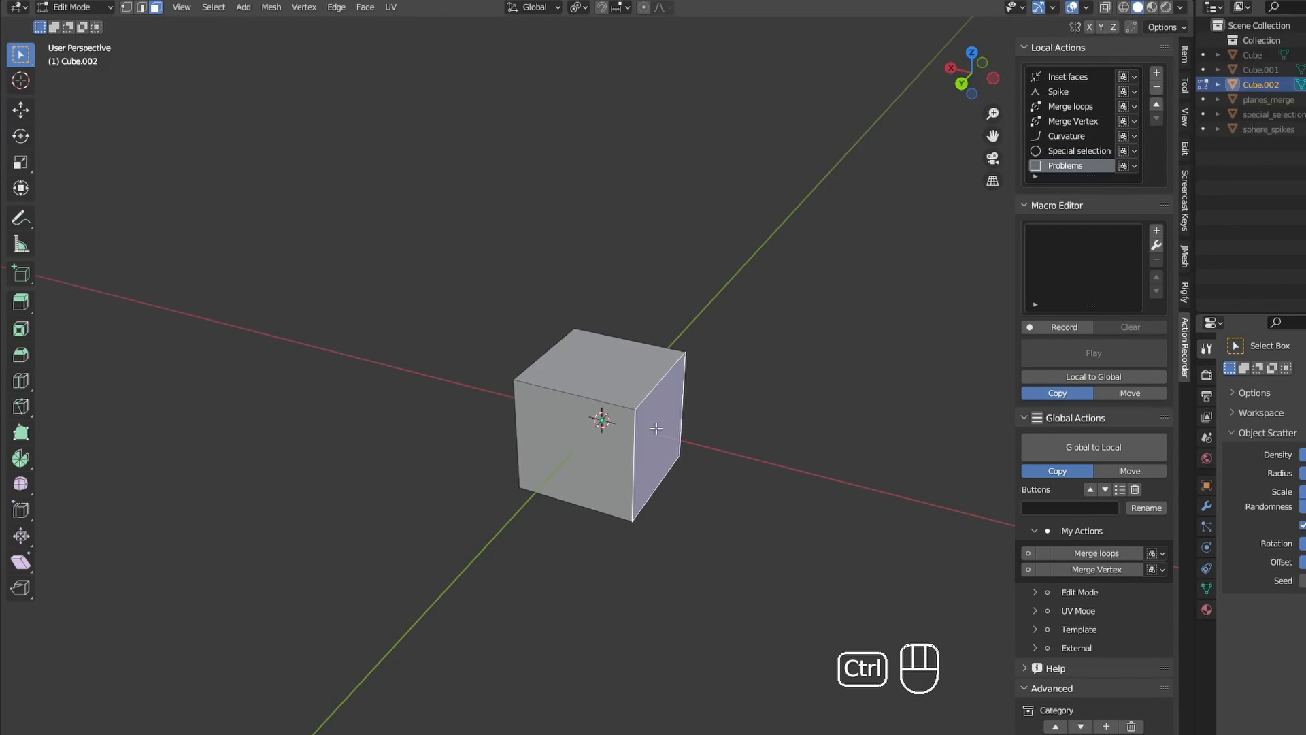
pyautogui.hotkey('ctrl', 'f')
pyautogui.click(658, 429)
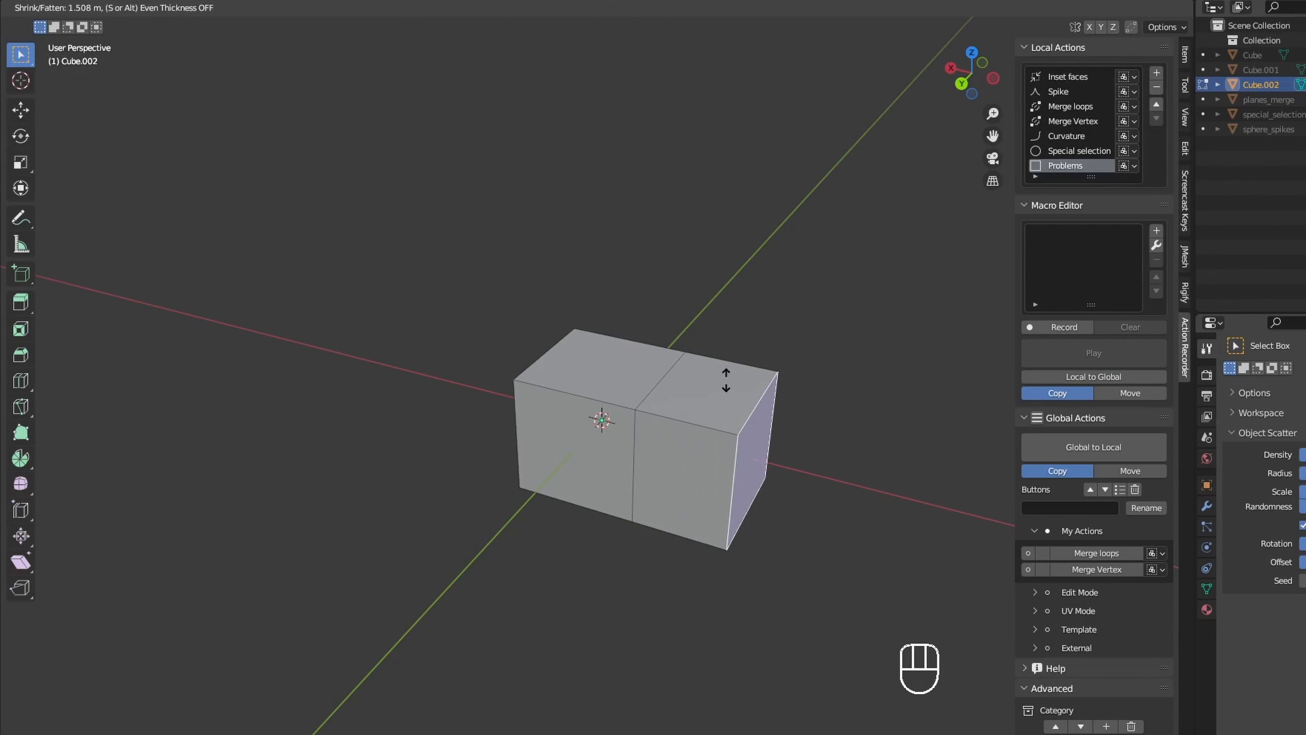
pyautogui.click(722, 378)
pyautogui.click(1157, 231)
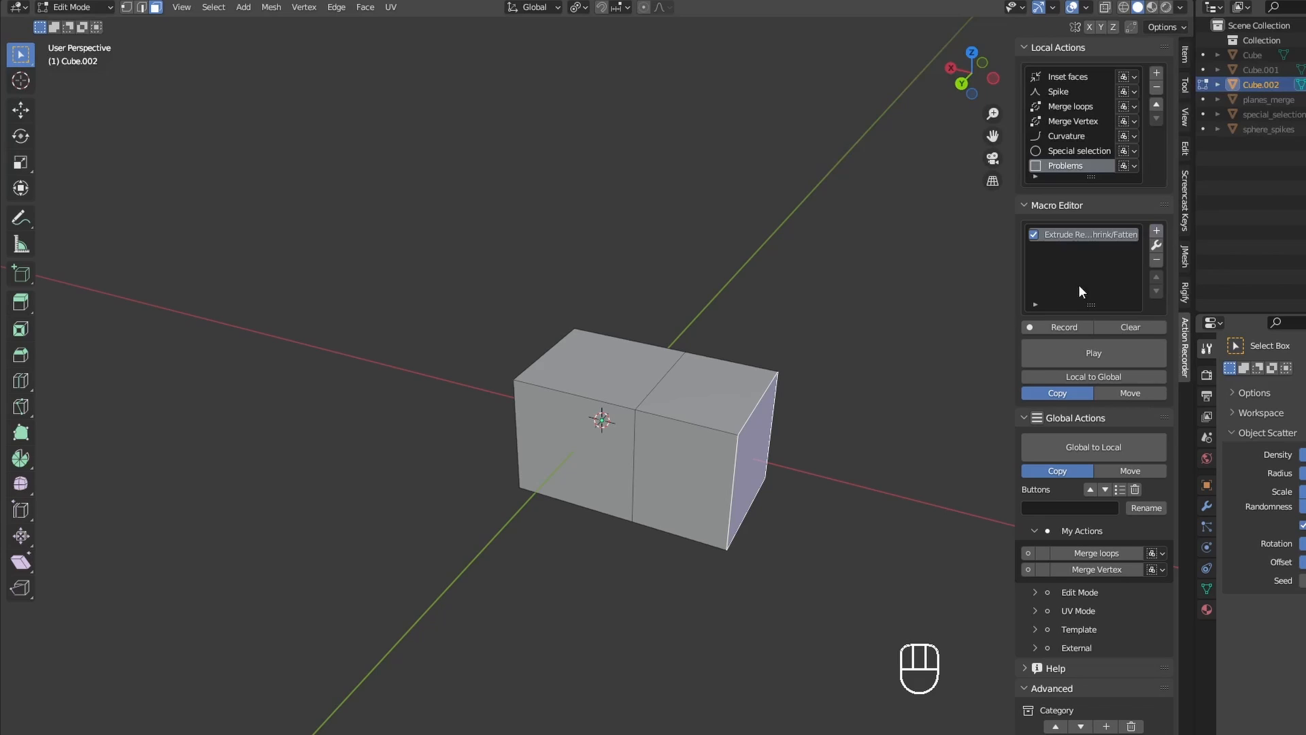
pyautogui.click(702, 464)
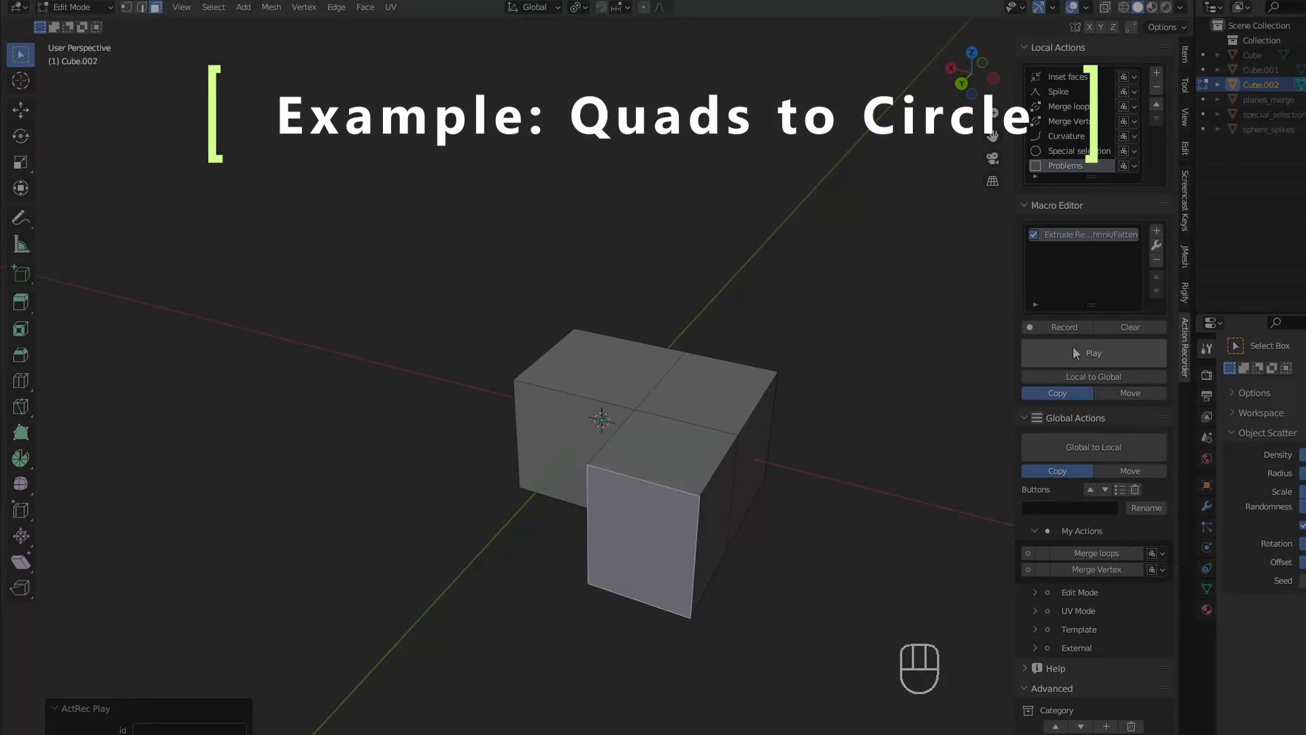
# Step: Subdivide the top face at the block's near end and inset it 0.2 m, recording both operations in the Quad To Circle macro
pyautogui.rightClick(713, 415)
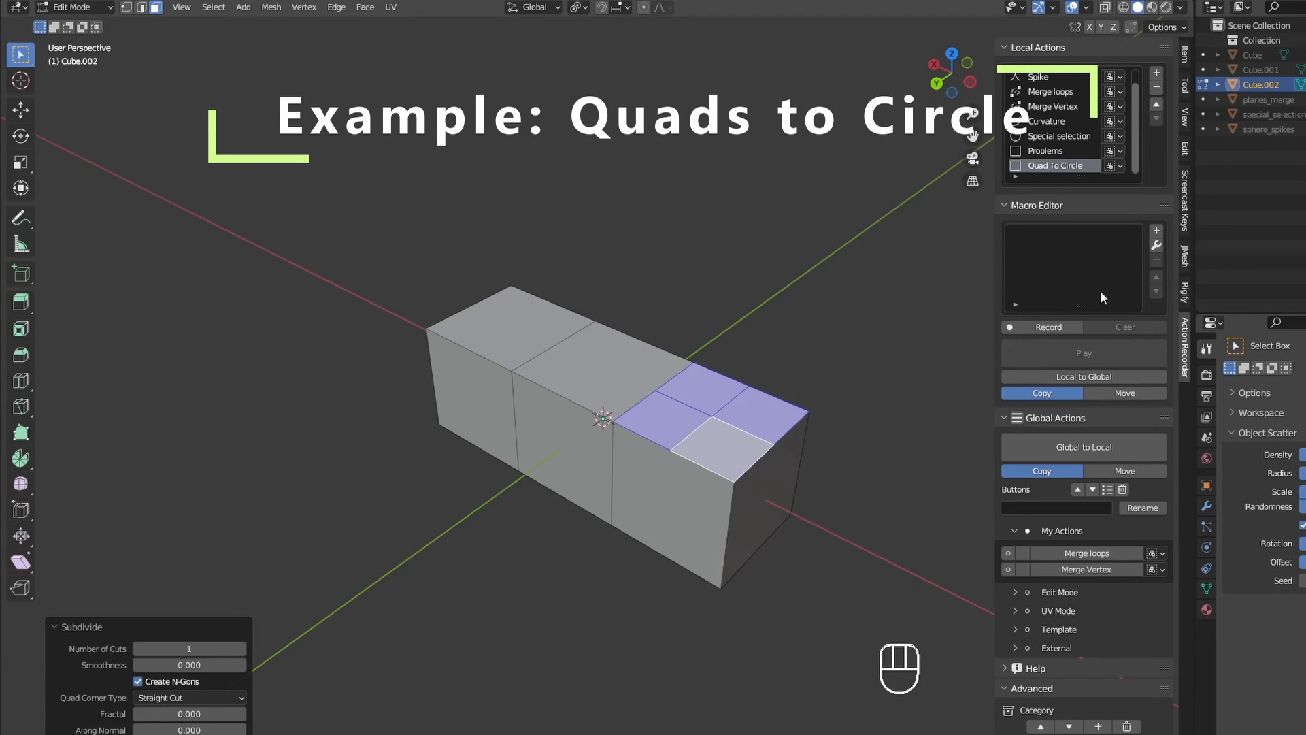
pyautogui.click(1157, 231)
pyautogui.press('KP_0')
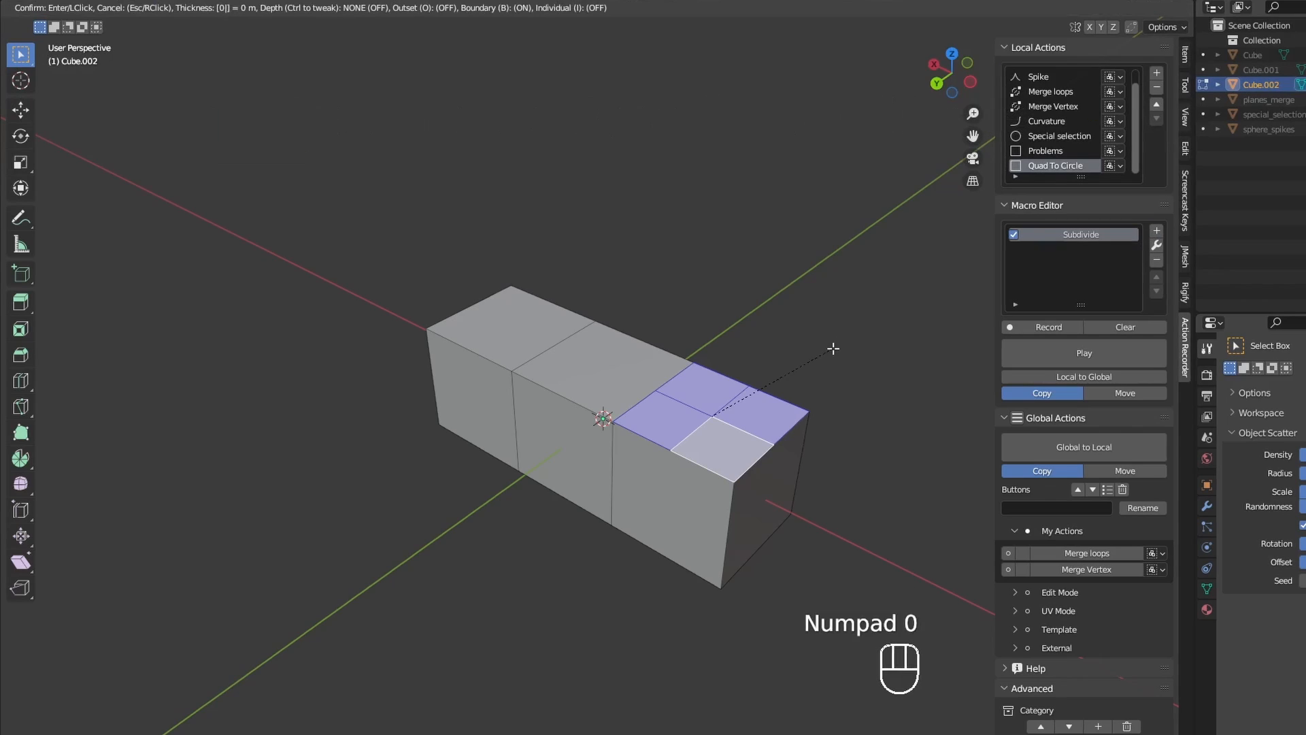
pyautogui.press('KP_Decimal')
pyautogui.press('KP_2')
pyautogui.press('KP_Enter')
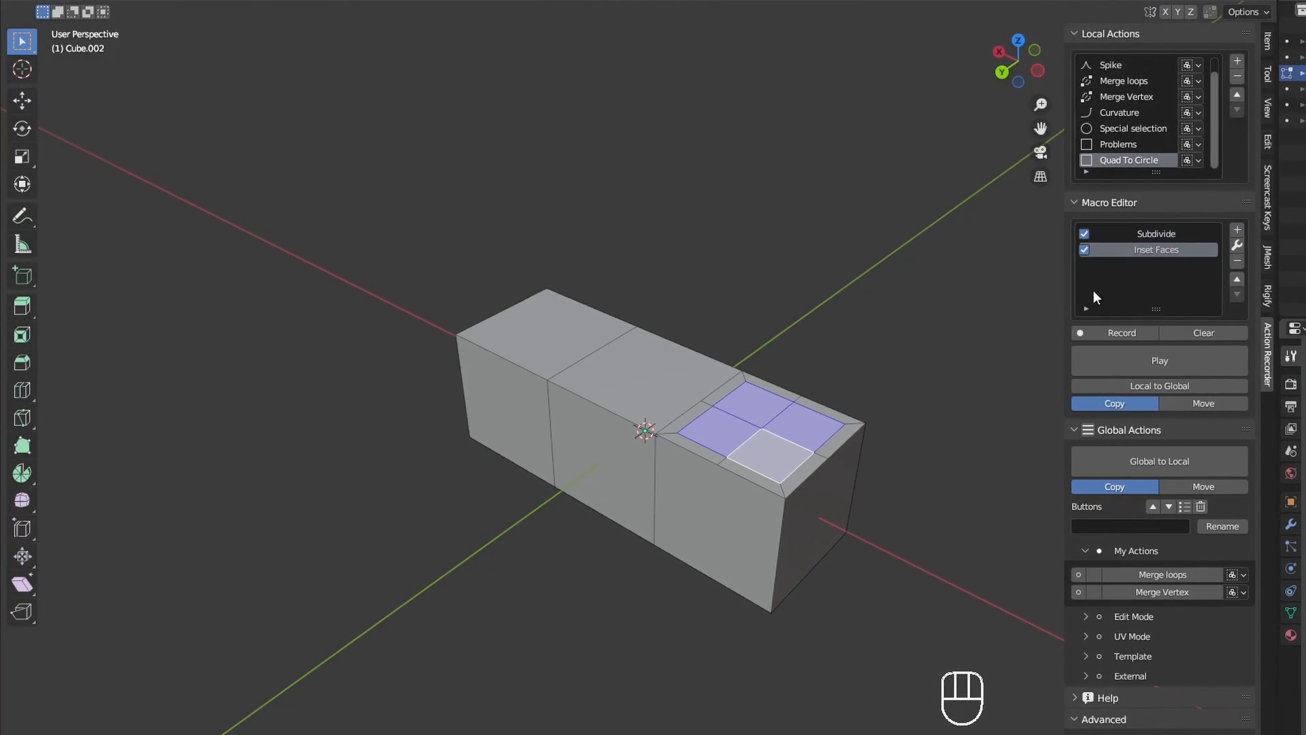
# Step: Shape the inset faces with LoopTools Circle and merge them into one face, recording both operations in the Quad To Circle macro
pyautogui.rightClick(770, 429)
pyautogui.moveTo(761, 370)
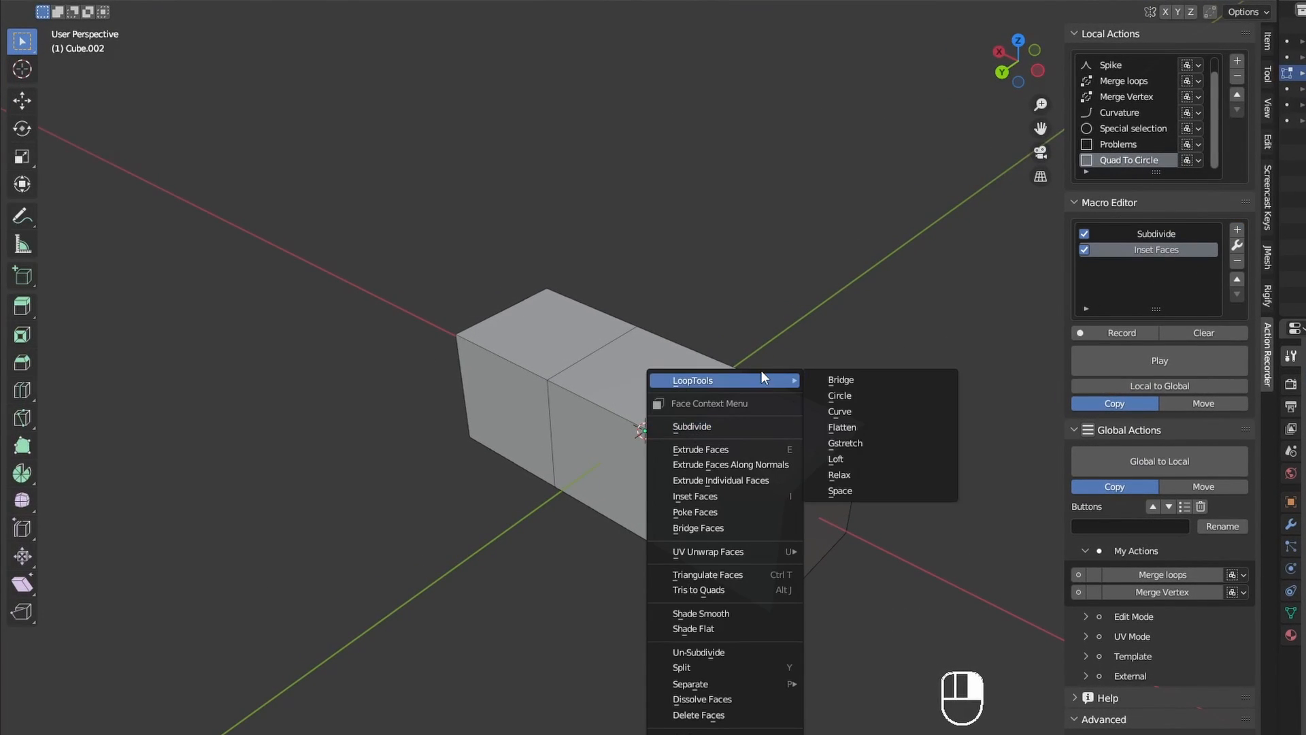
pyautogui.click(843, 394)
pyautogui.press('f')
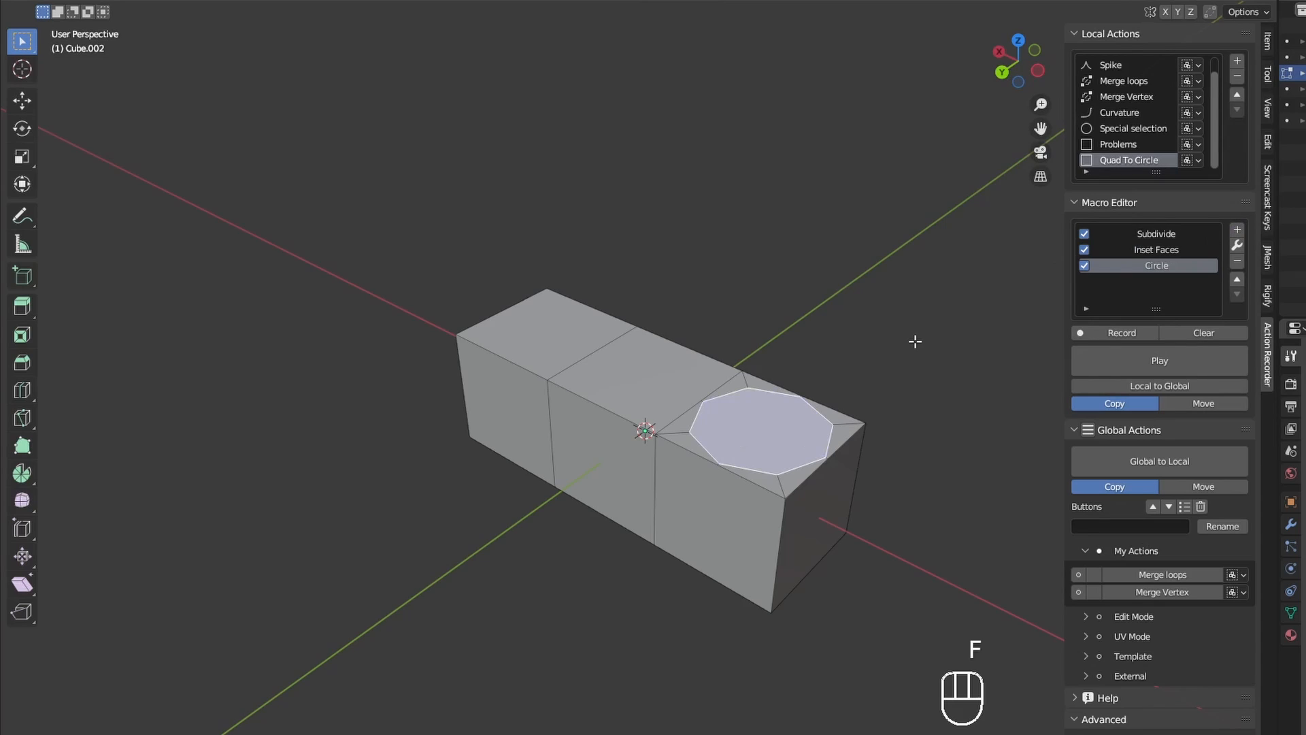
pyautogui.click(1236, 230)
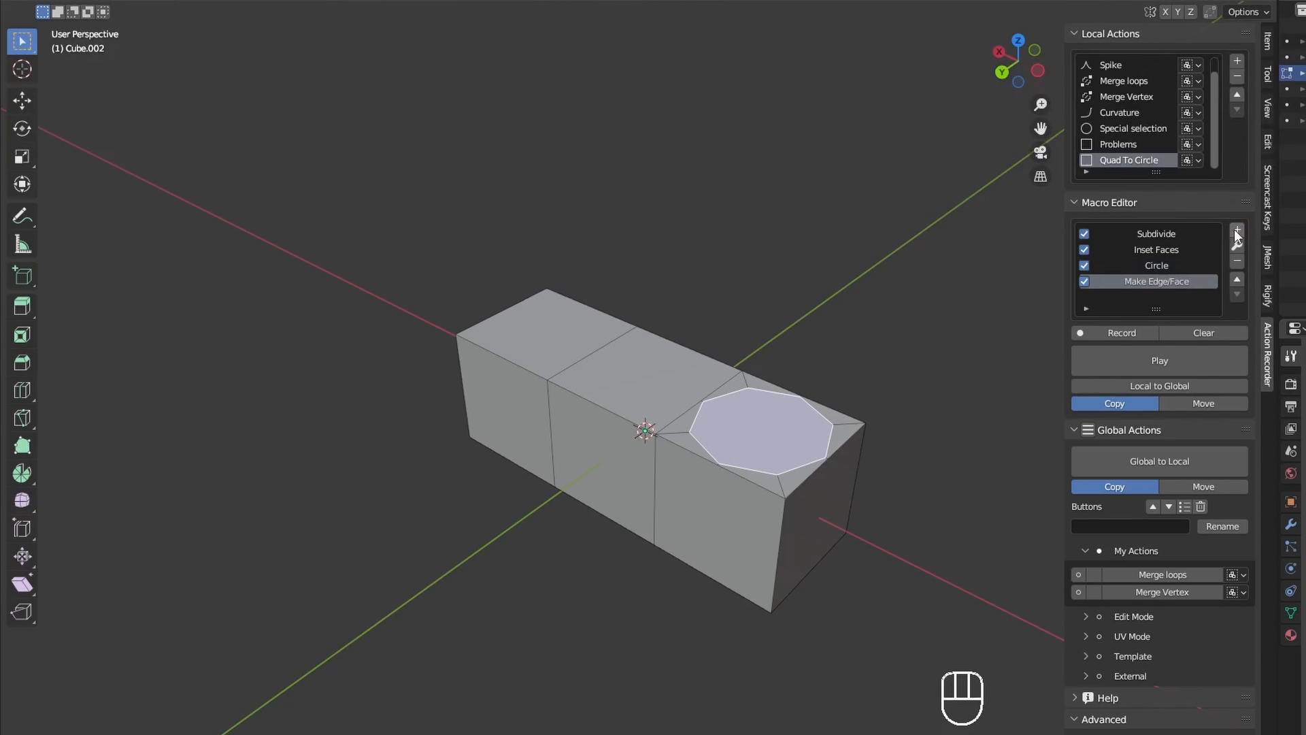
# Step: Play the Quad To Circle macro on the top face at the block's far end and extrude the resulting octagon upward
pyautogui.click(559, 331)
pyautogui.click(1125, 352)
pyautogui.press('e')
pyautogui.click(678, 229)
# Step: Extrude the octagonal face at the block's near end upward by about 1.43 m
pyautogui.click(761, 429)
pyautogui.press('e')
pyautogui.click(795, 337)
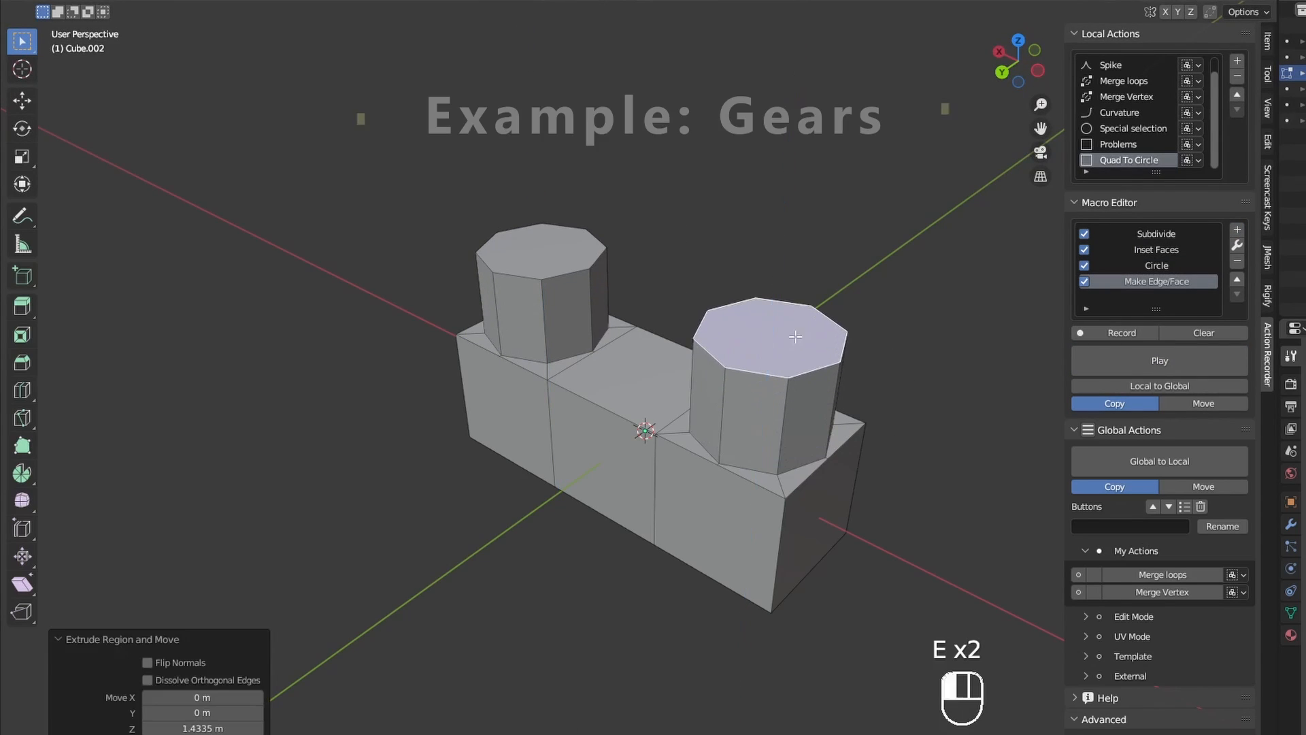
# Step: Play the Quad To Circle macro on the block's middle front face and extrude the resulting octagon
pyautogui.click(583, 467)
pyautogui.click(1160, 361)
pyautogui.press('e')
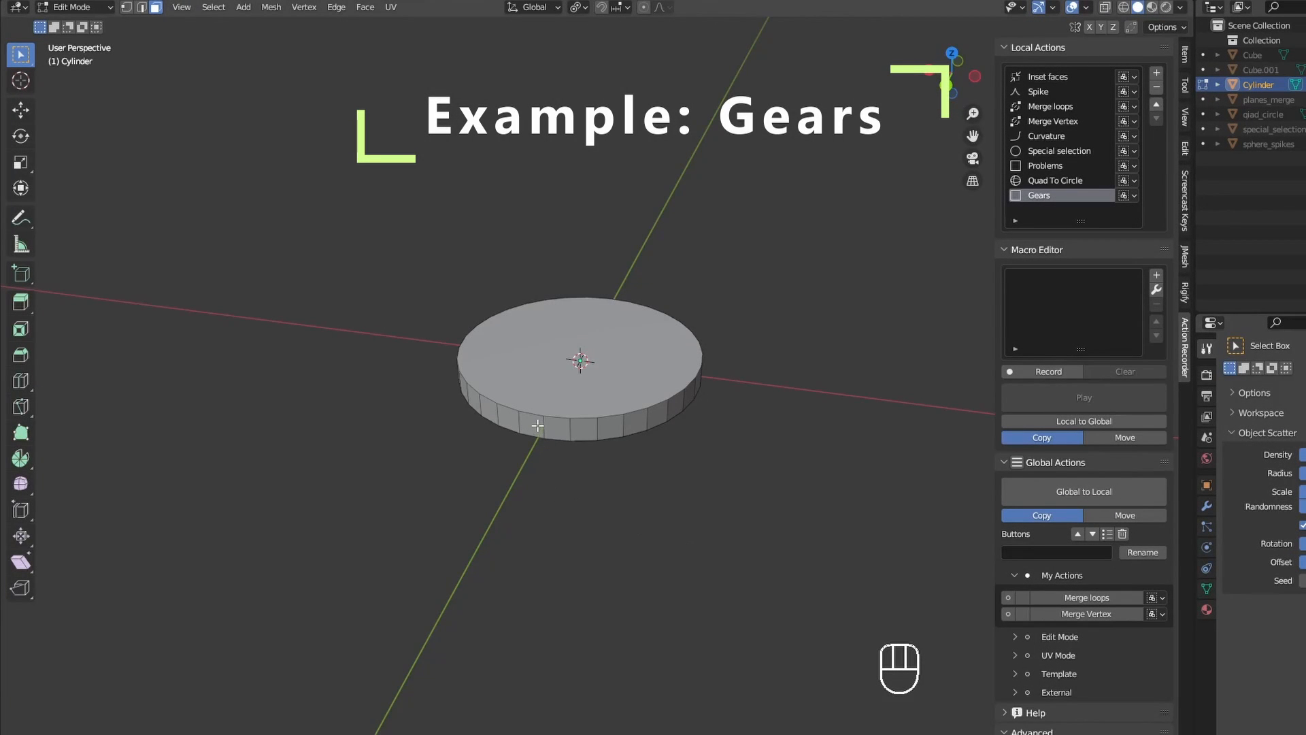
# Step: Select the disc's ring of side faces, apply Checker Deselect, and record it in the Gears macro
pyautogui.keyDown('alt'); pyautogui.click(538, 426); pyautogui.keyUp('alt')
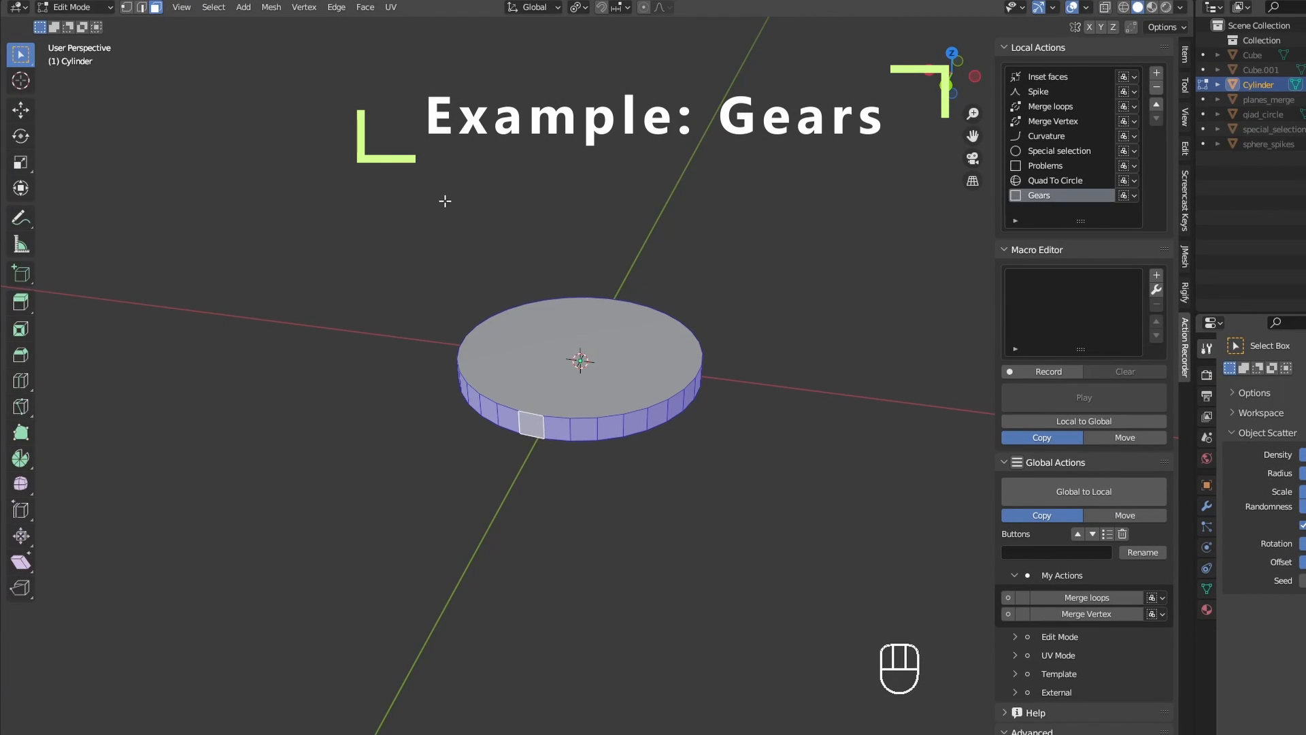
pyautogui.click(212, 7)
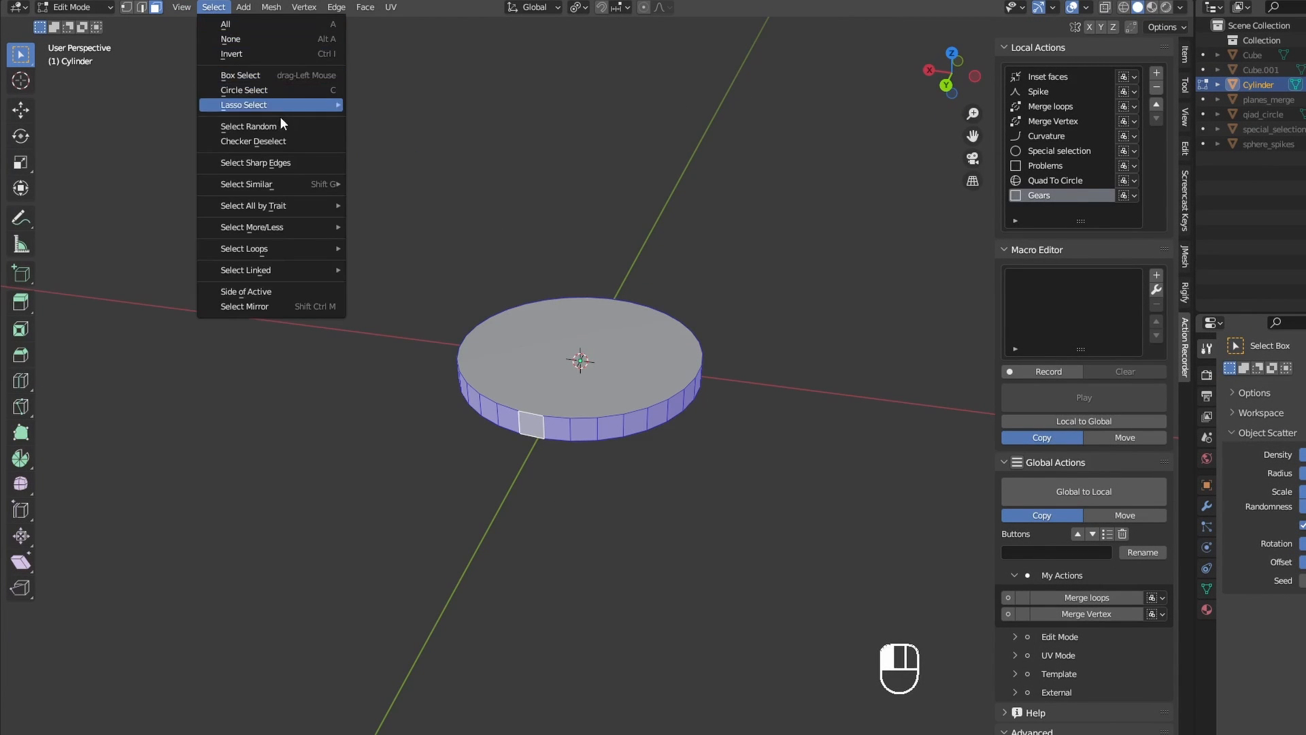
pyautogui.click(283, 141)
pyautogui.click(1156, 275)
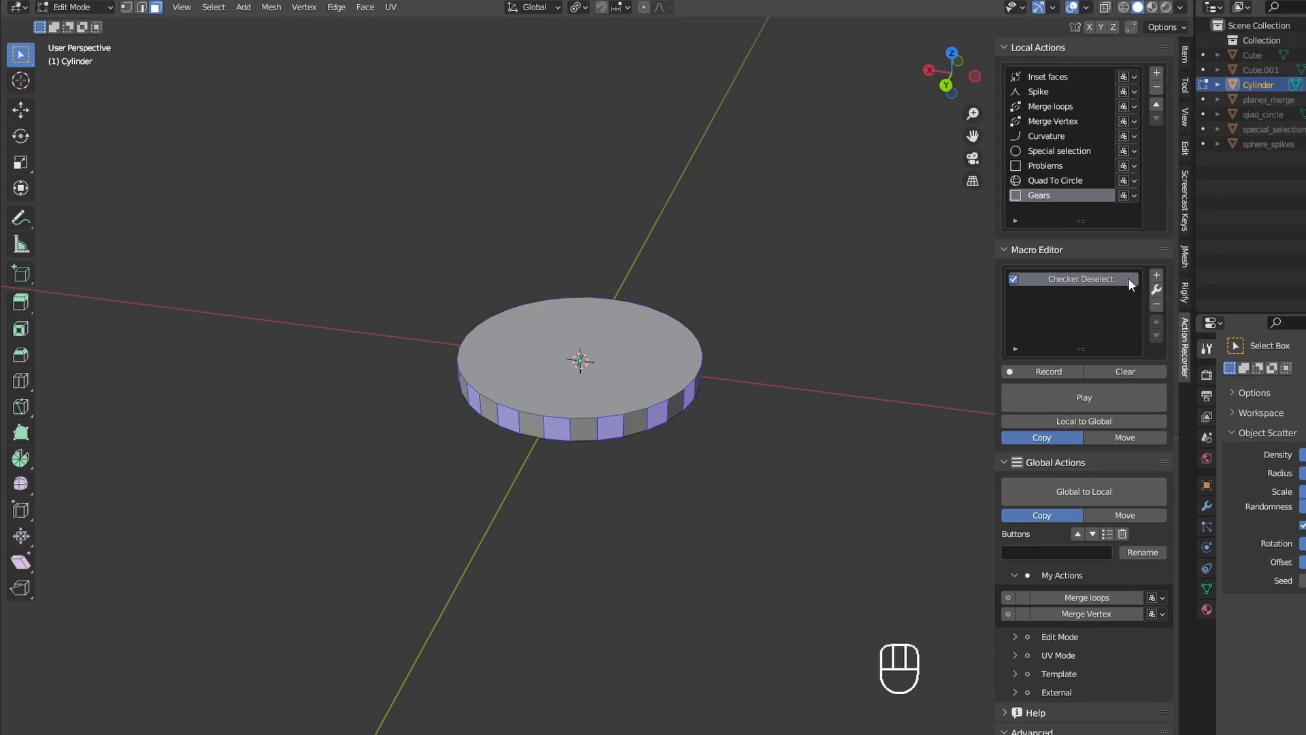
# Step: Extrude the checkered side faces along their normals by 0.25 m and record the extrusion in the Gears macro
pyautogui.hotkey('alt', 'e')
pyautogui.click(758, 344)
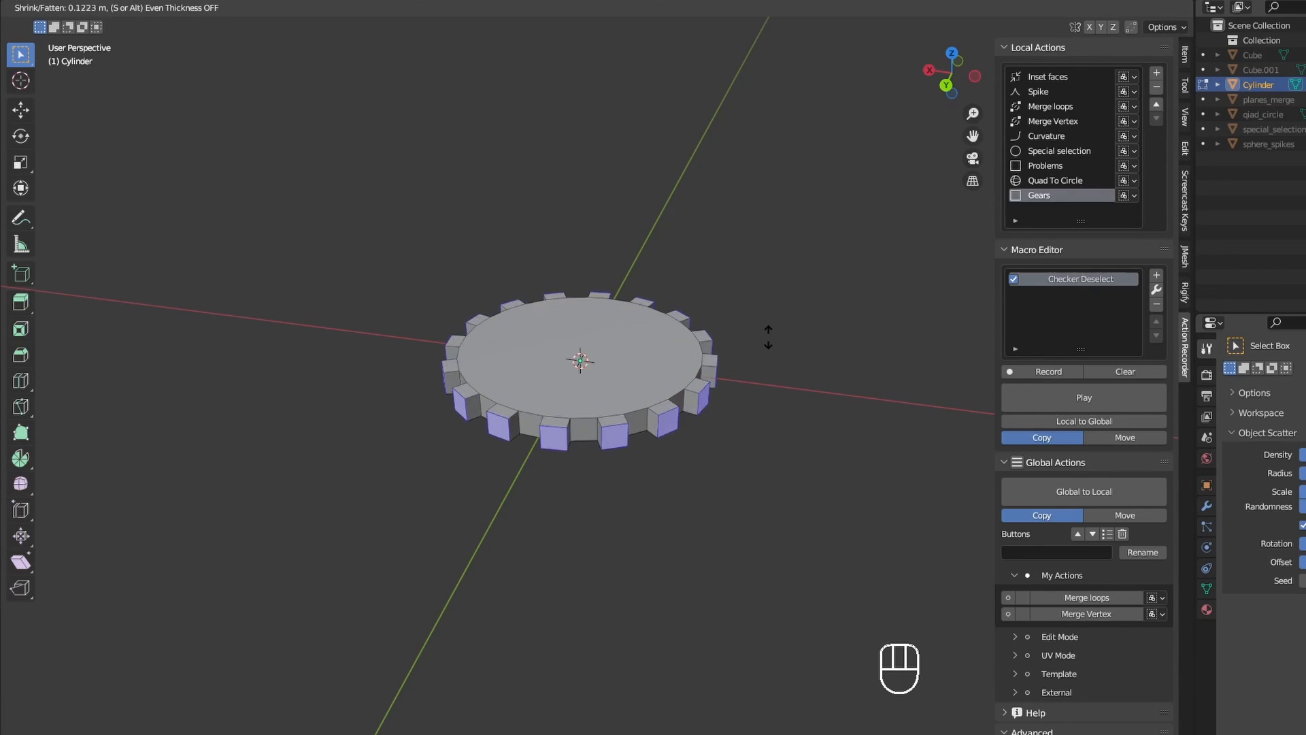
pyautogui.press('KP_Decimal')
pyautogui.press('KP_2')
pyautogui.press('KP_5')
pyautogui.press('KP_Enter')
pyautogui.click(1157, 277)
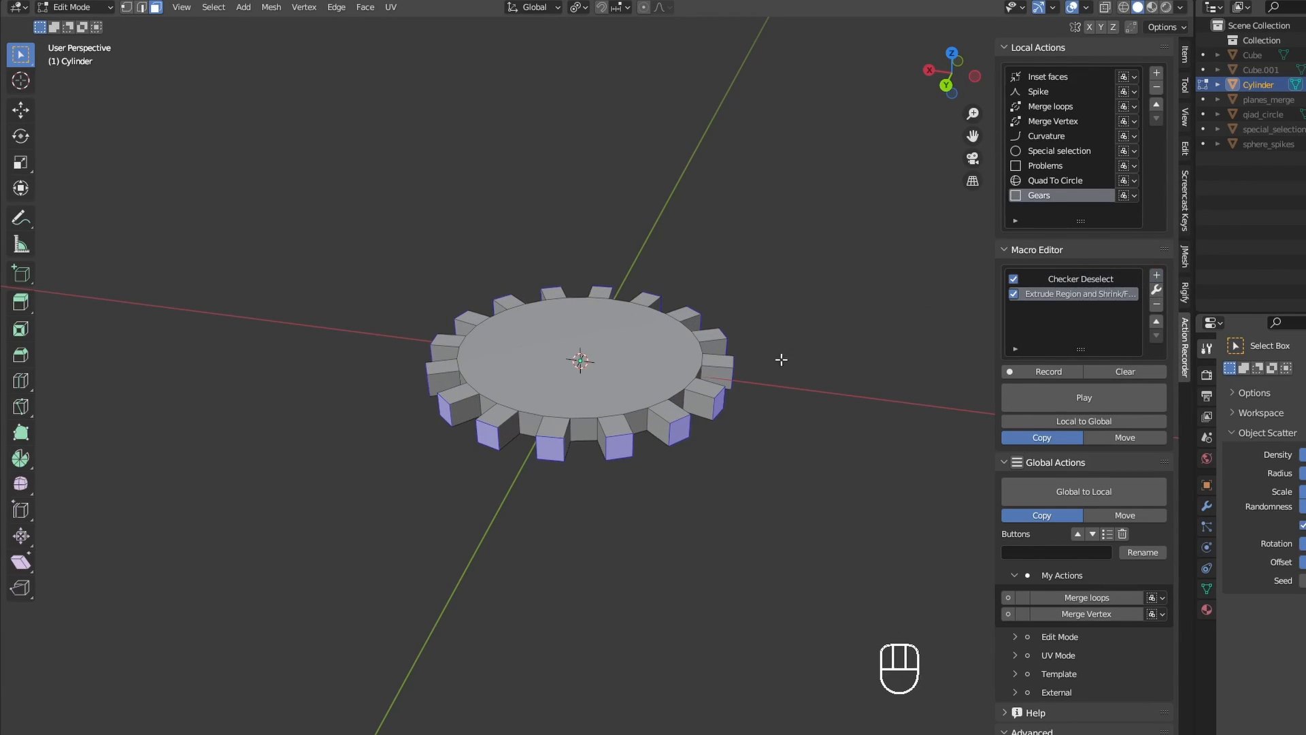
# Step: Scale the gear teeth's outer faces to about 0.62 with the Z axis locked and record the Resize in the Gears macro
pyautogui.press('s')
pyautogui.hotkey('shift', 'z')
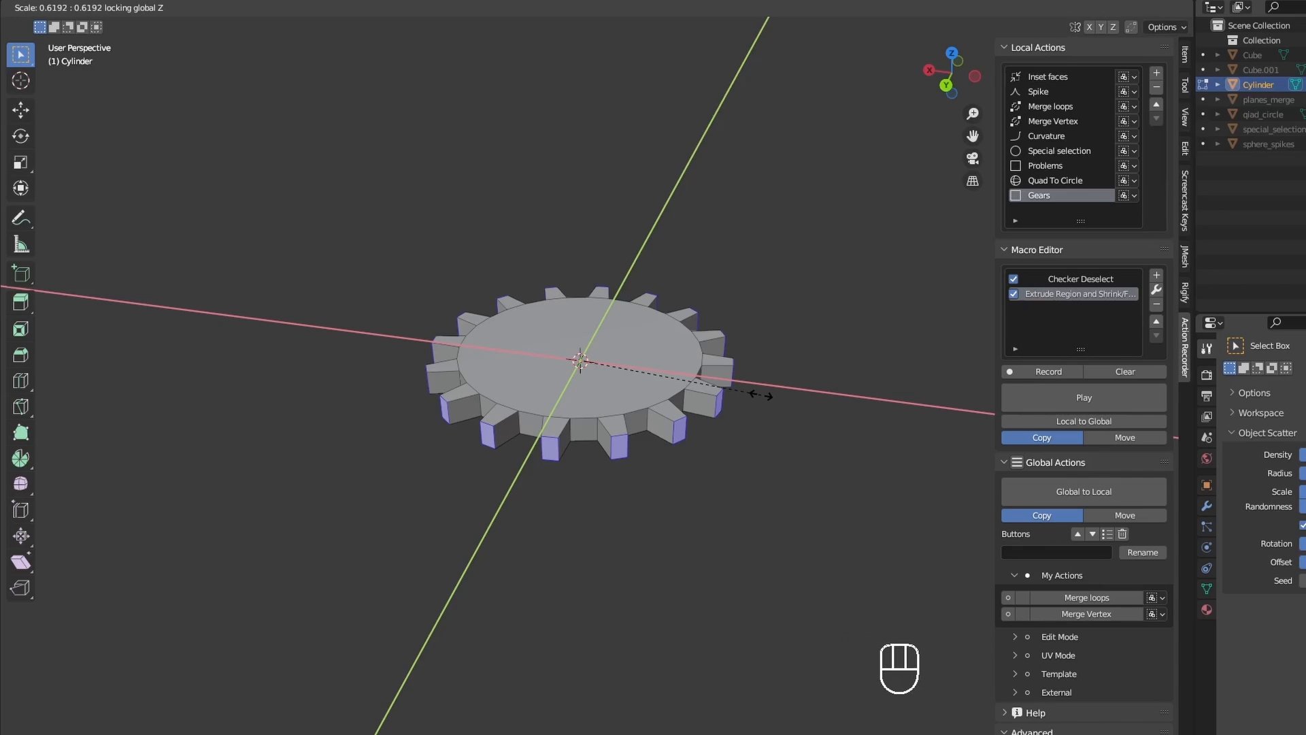
pyautogui.click(761, 395)
pyautogui.click(1157, 277)
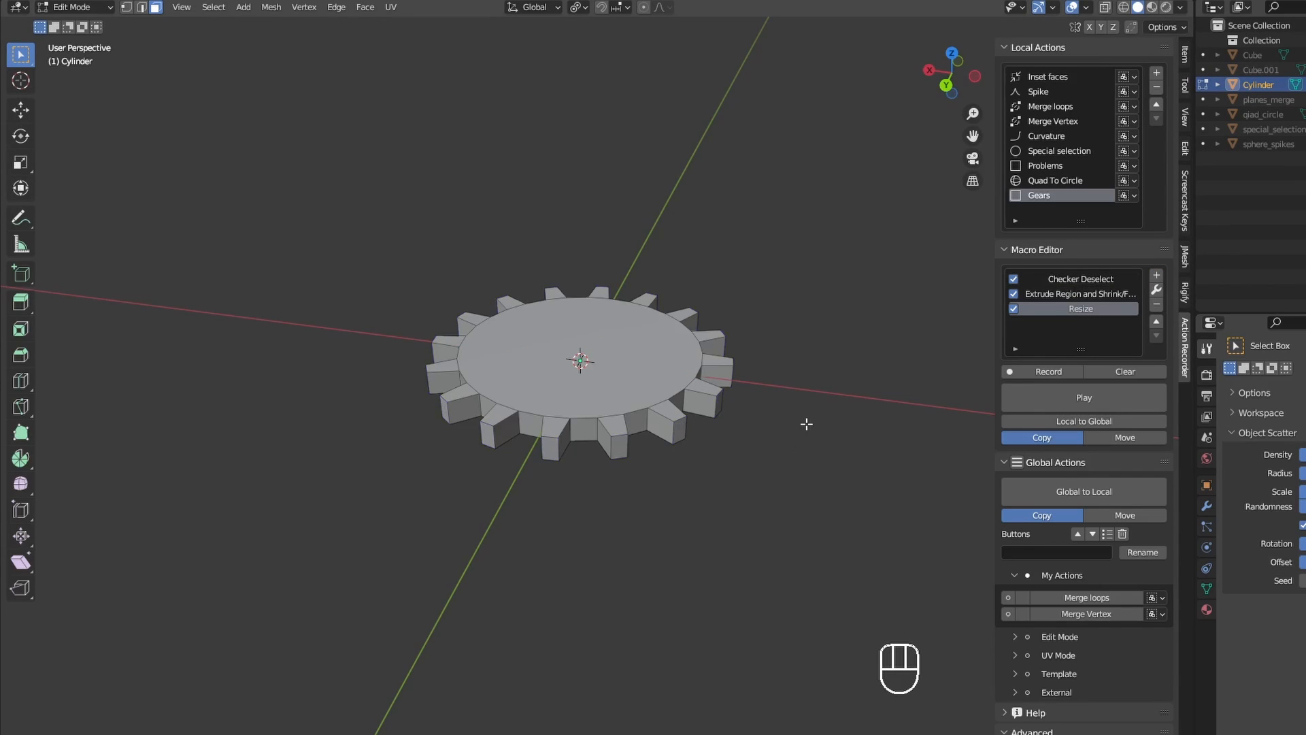
# Step: Add a new cylinder beside the finished gear within the same mesh
pyautogui.moveTo(807, 424); pyautogui.dragTo(381, 320, button='middle')
pyautogui.hotkey('shift', 'a')
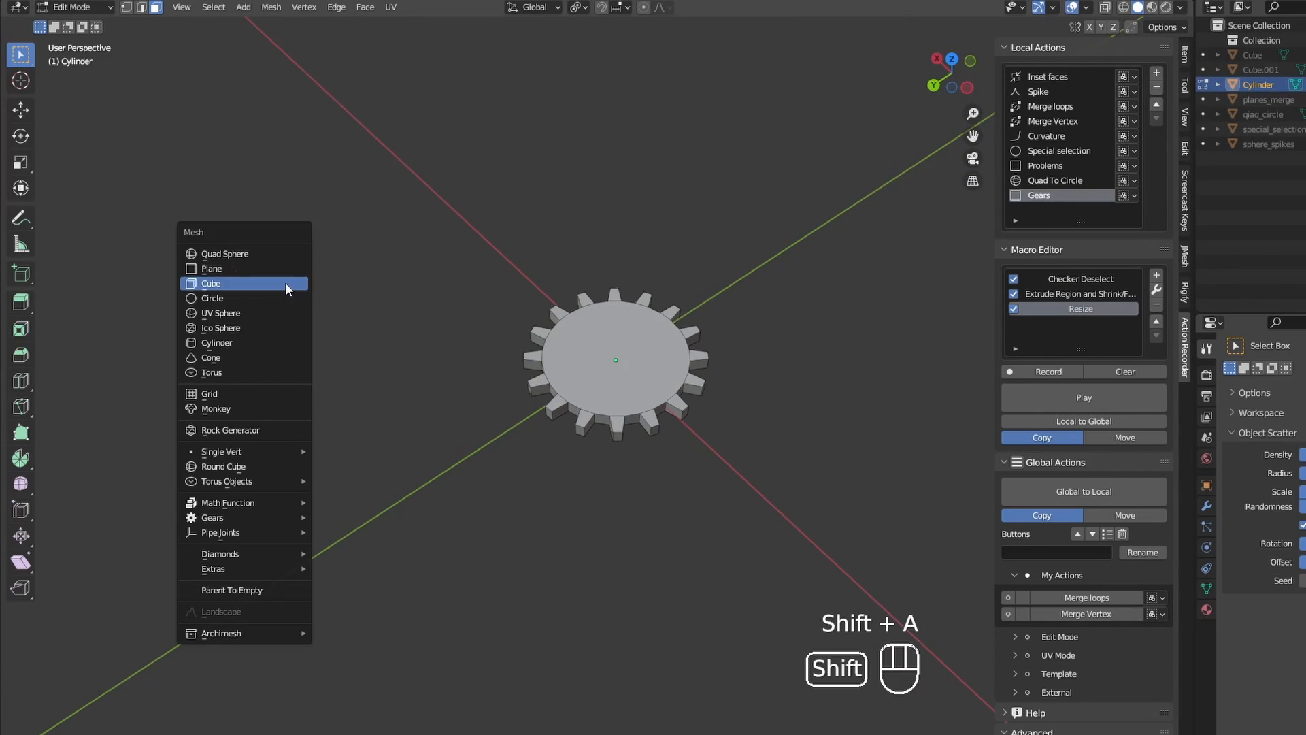
pyautogui.click(267, 344)
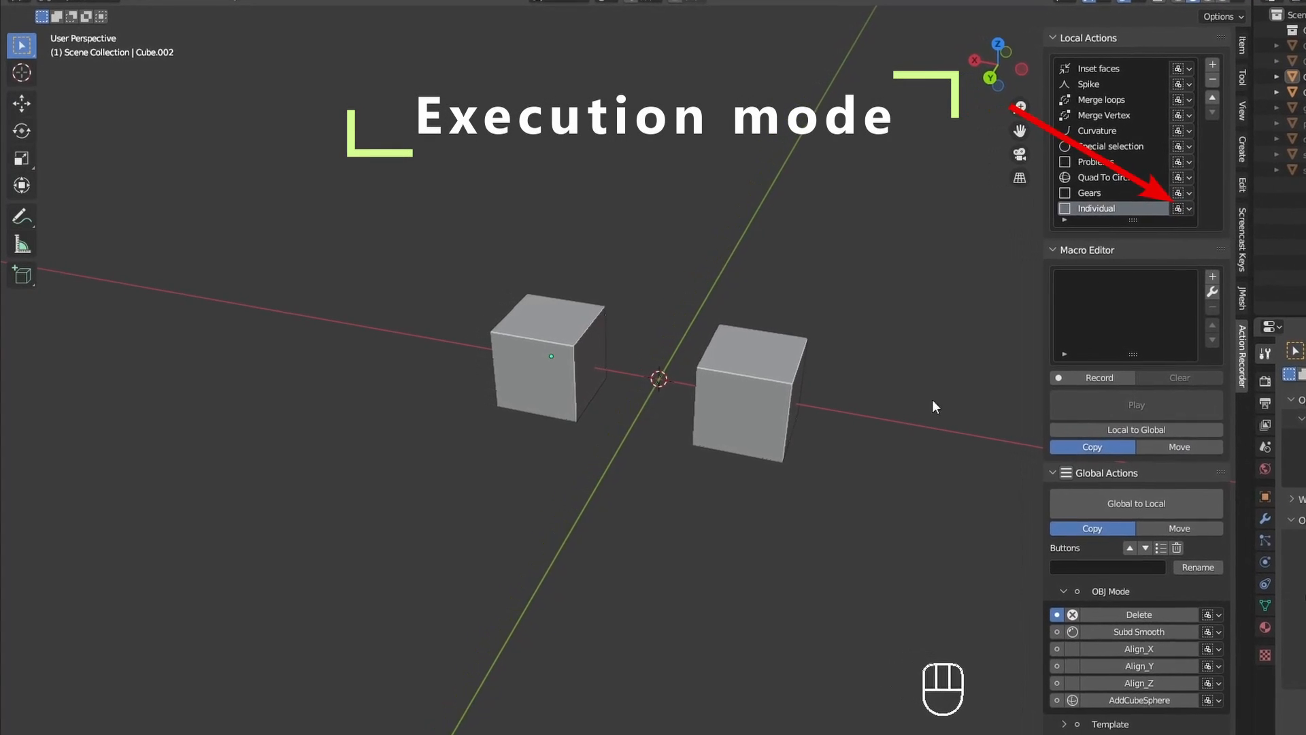
# Step: Play the Individual macro on each of the two cubes separately
pyautogui.click(534, 384)
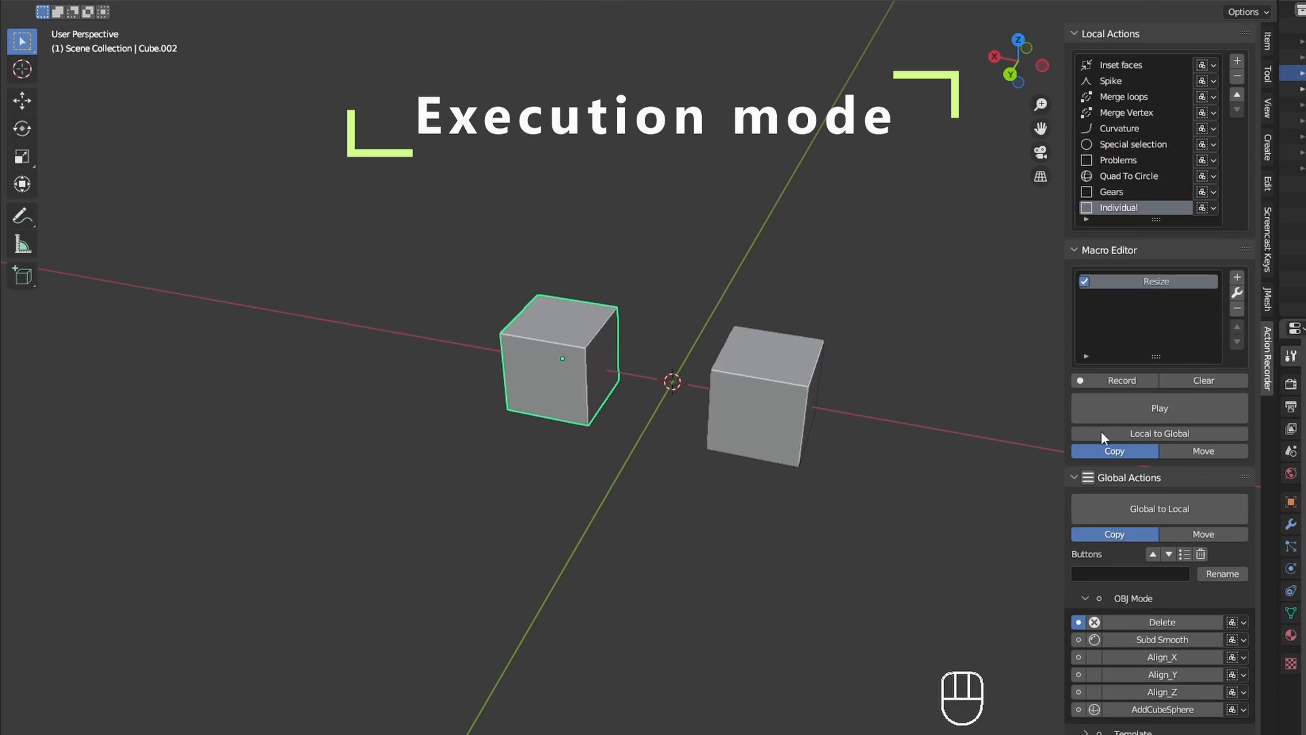
pyautogui.click(1151, 407)
pyautogui.click(778, 376)
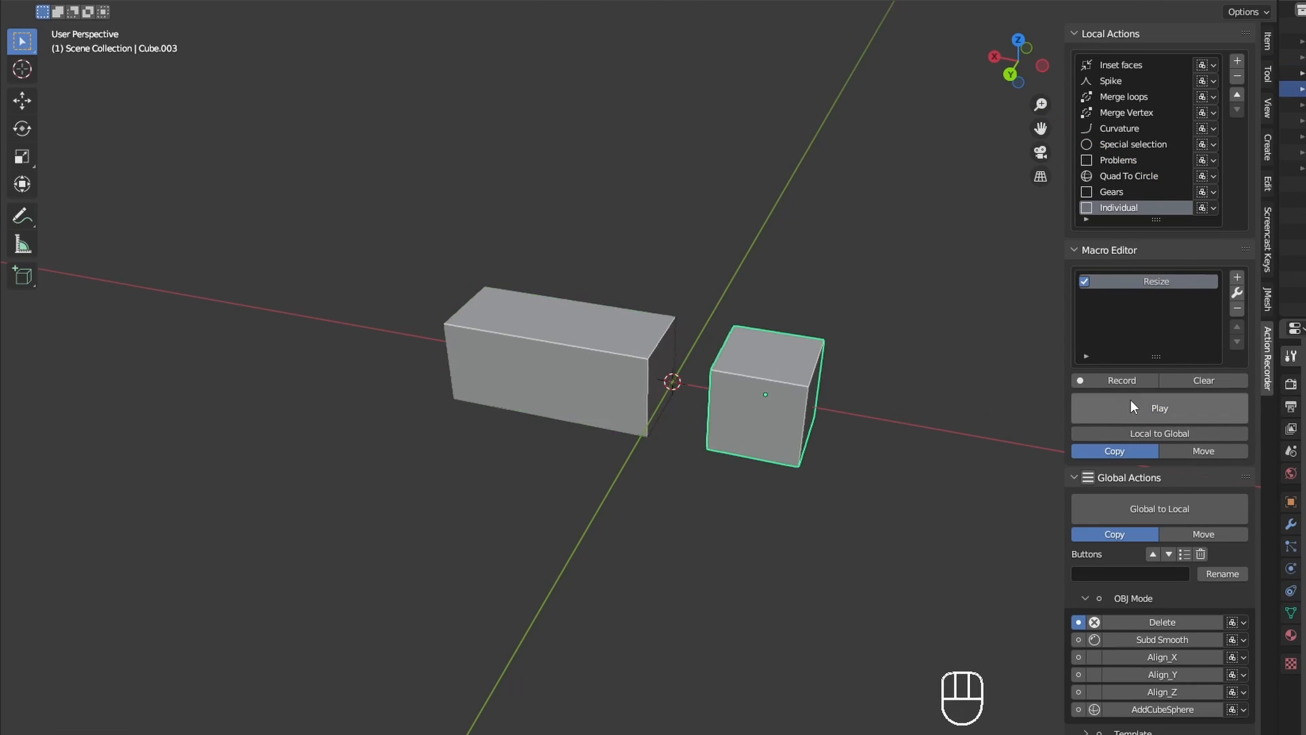
pyautogui.click(1129, 401)
# Step: Undo the separate Resize playbacks on the two cubes
pyautogui.hotkey('ctrl', 'z')
pyautogui.hotkey('ctrl', 'z')
pyautogui.hotkey('ctrl', 'z')
pyautogui.hotkey('ctrl', 'z')
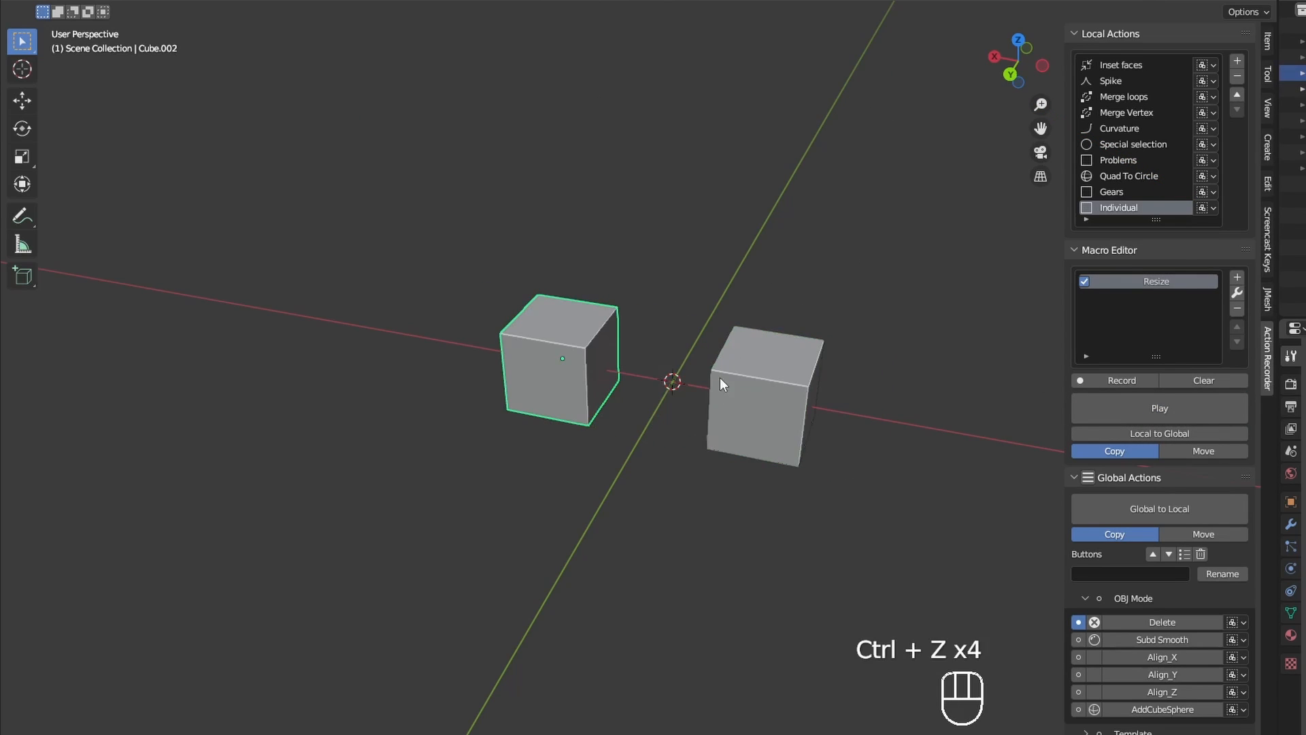
# Step: Try the Individual macro on both cubes selected together and undo the result
pyautogui.keyDown('shift'); pyautogui.click(778, 404); pyautogui.keyUp('shift')
pyautogui.click(1159, 408)
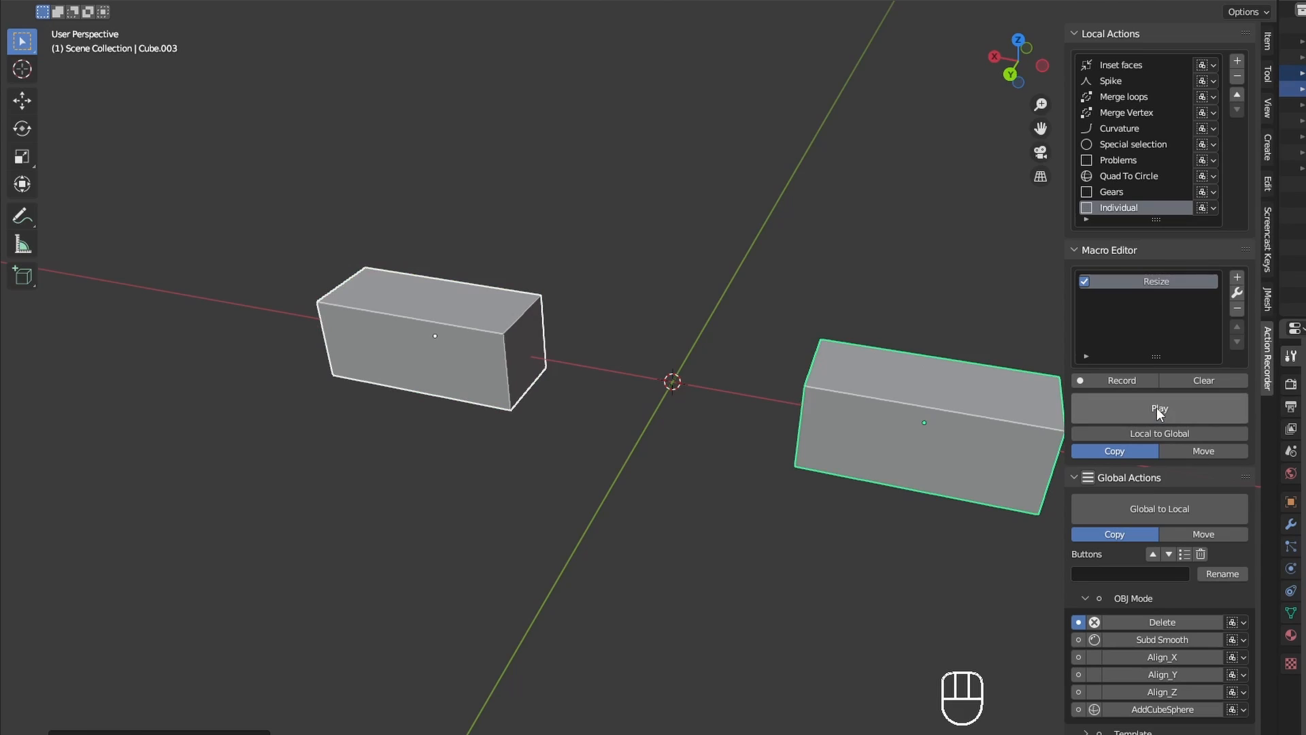
pyautogui.hotkey('ctrl', 'z')
pyautogui.hotkey('ctrl', 'z')
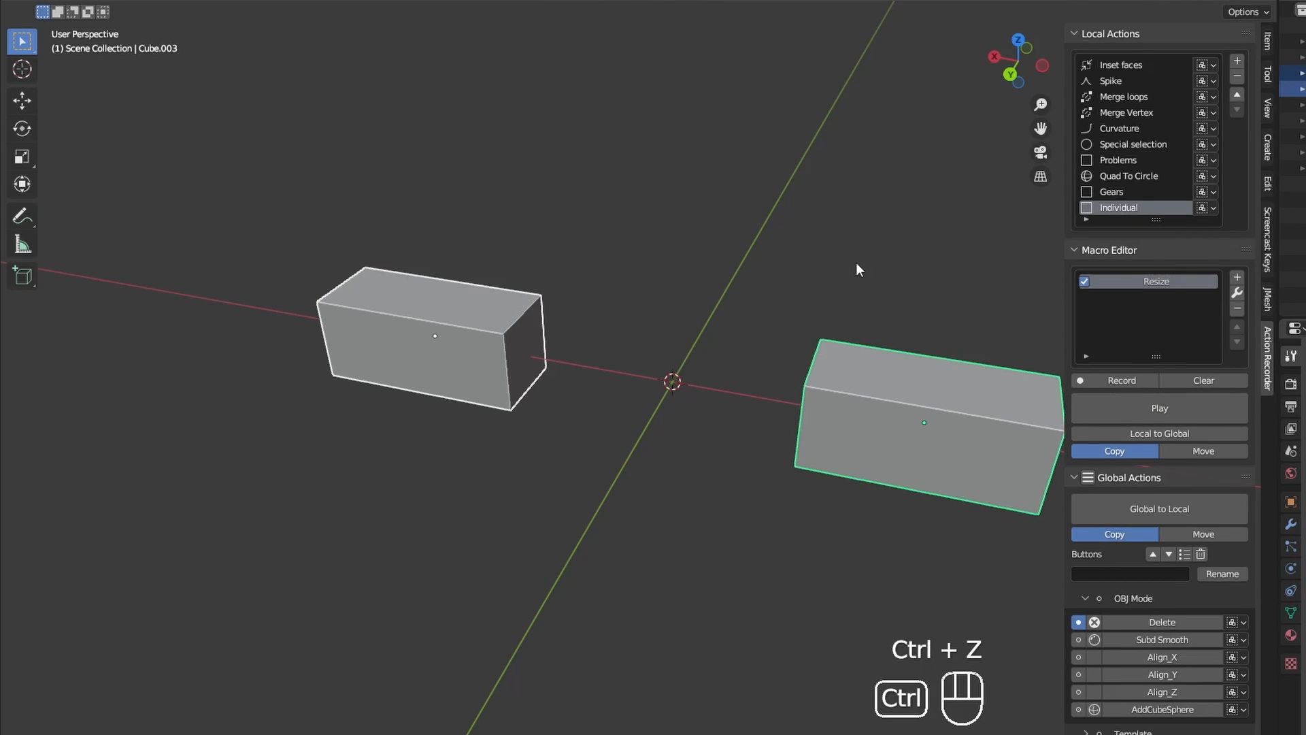
# Step: Try to scale both cubes together along the X axis
pyautogui.moveTo(449, 533); pyautogui.dragTo(865, 287)
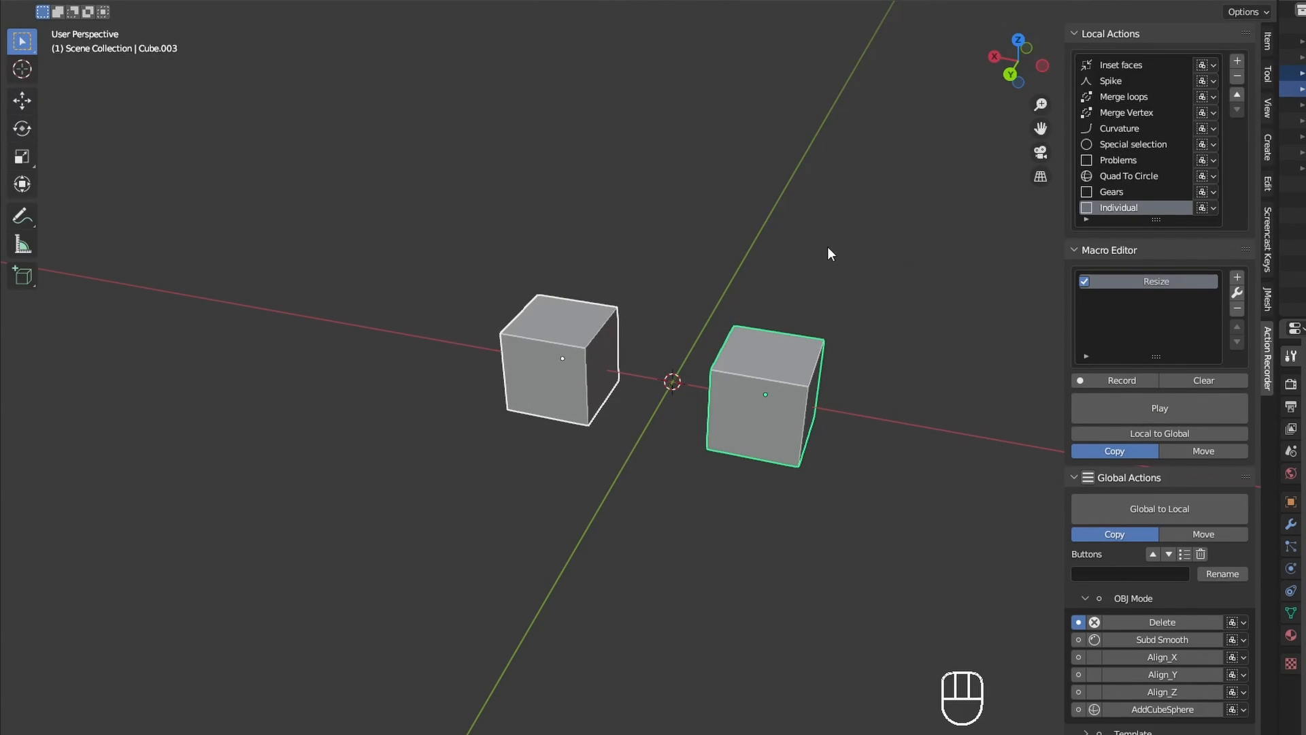
pyautogui.press('x')
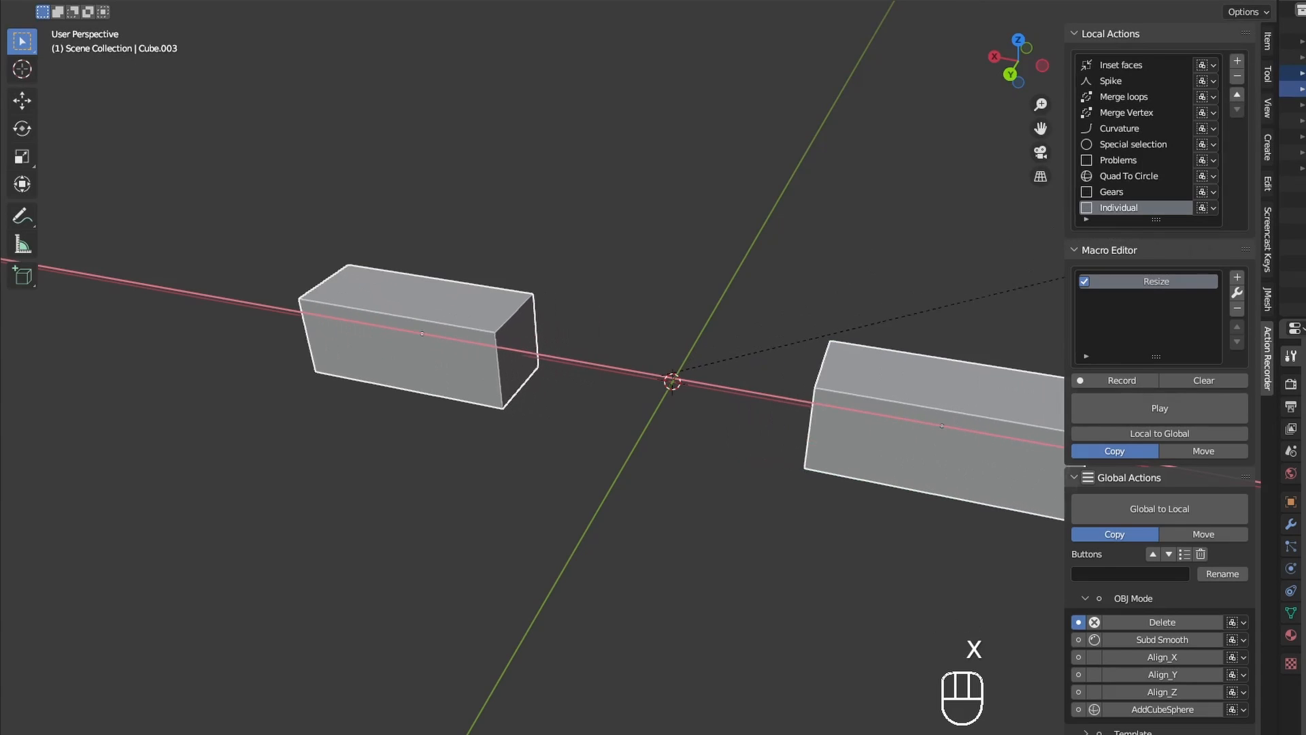
pyautogui.rightClick(856, 257)
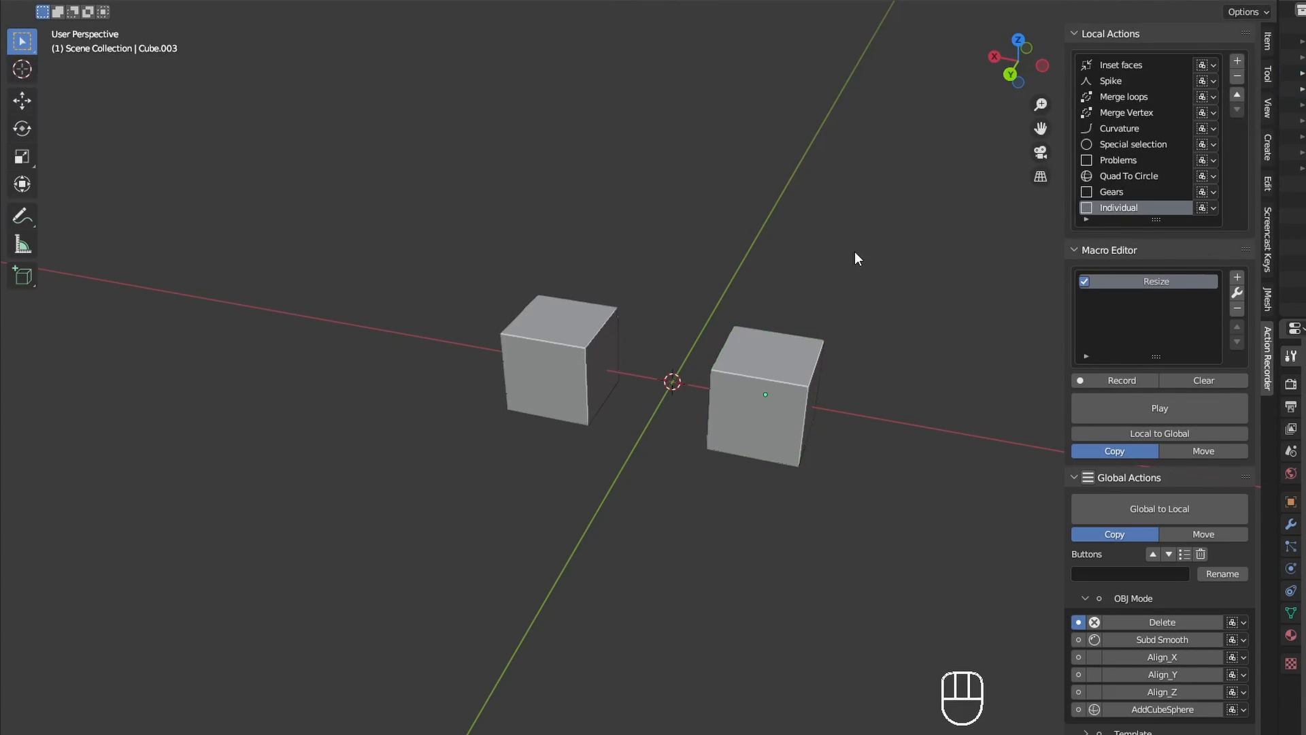
# Step: Switch the Individual macro to the other execution mode and play it on both cubes selected together
pyautogui.click(1216, 214)
pyautogui.click(1231, 227)
pyautogui.moveTo(507, 500); pyautogui.dragTo(893, 255)
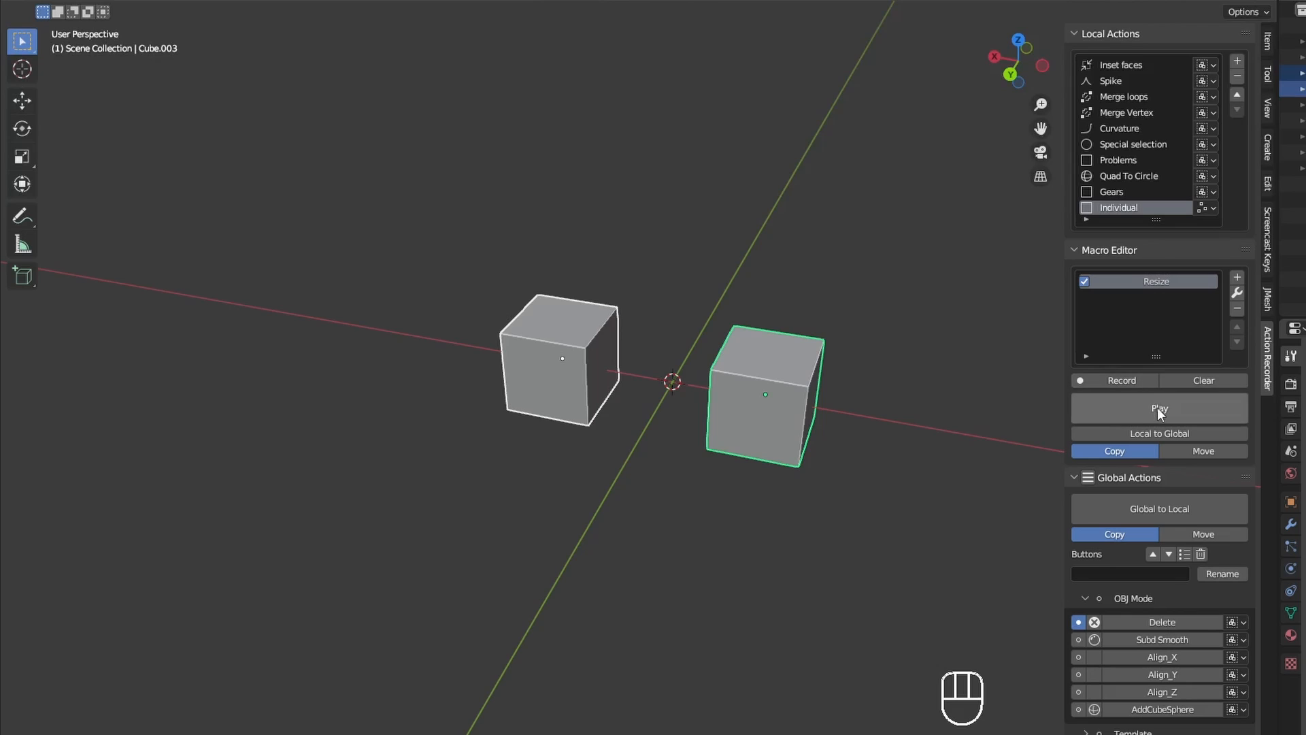
pyautogui.click(1157, 408)
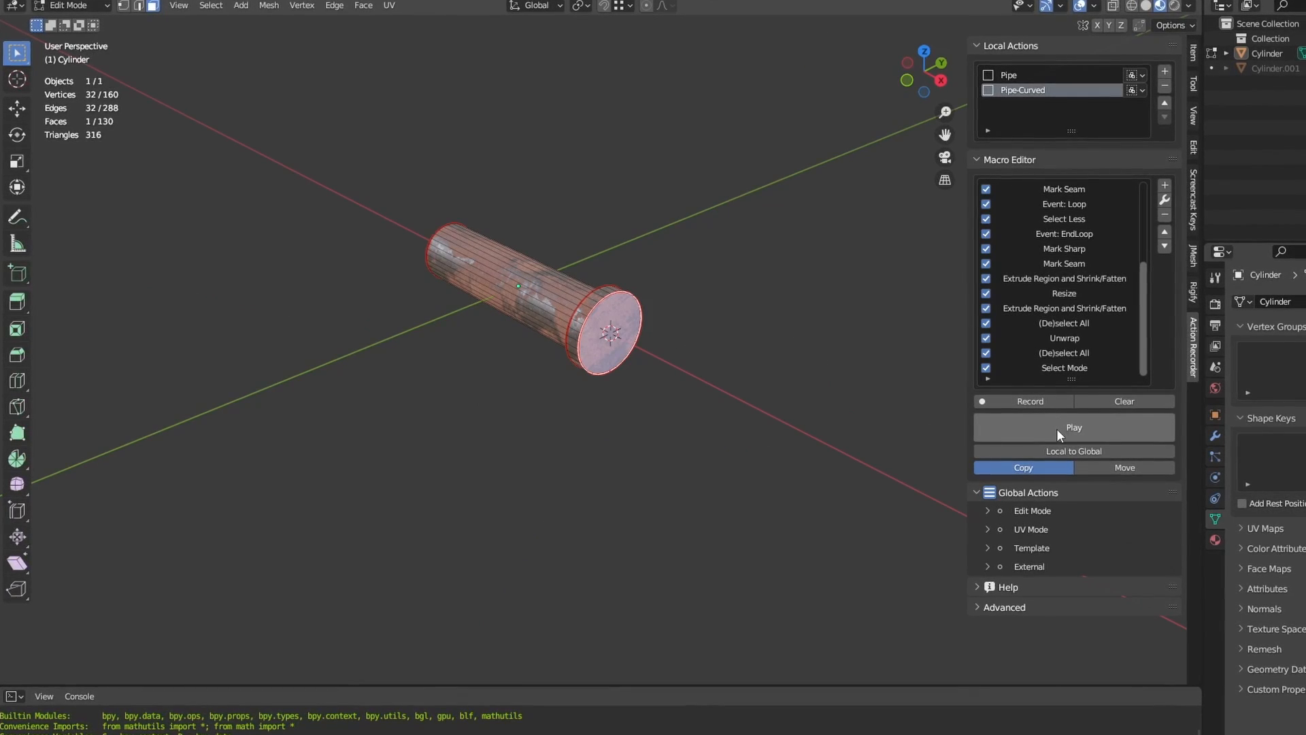
# Step: Play the Pipe-Curved macro on the straight pipe's end face and again on the resulting bend's end face
pyautogui.click(1056, 429)
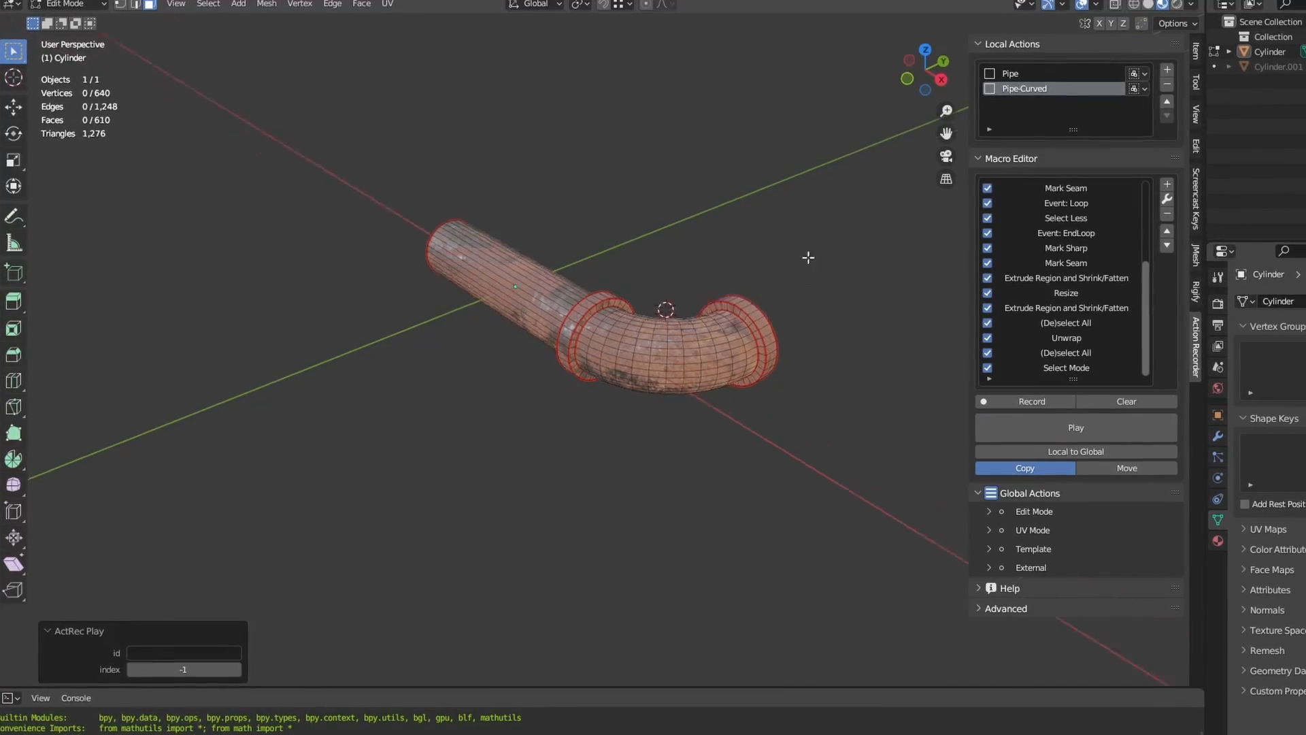
pyautogui.moveTo(808, 257); pyautogui.dragTo(489, 283, button='middle')
pyautogui.click(429, 306)
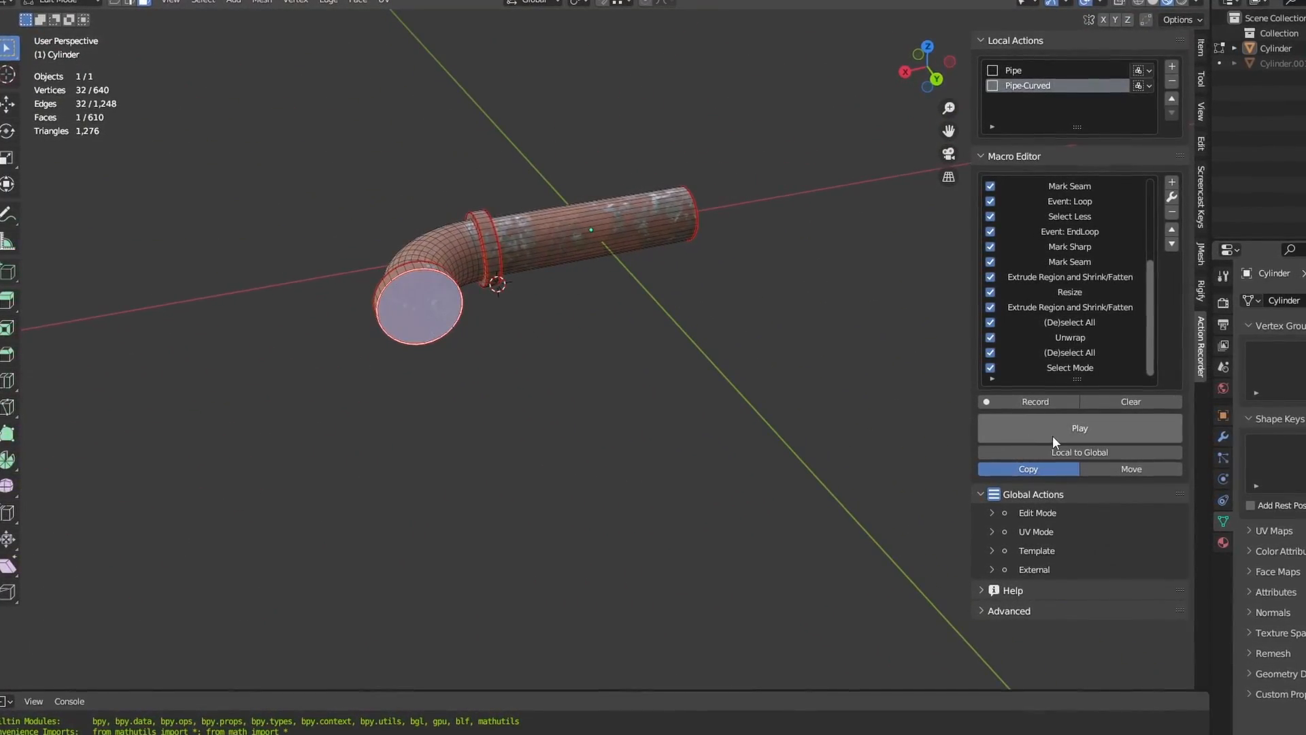
pyautogui.click(1053, 439)
# Step: Play the Pipe macro on the second bend's end face and again on the new section's end face
pyautogui.moveTo(921, 379); pyautogui.dragTo(503, 279, button='middle')
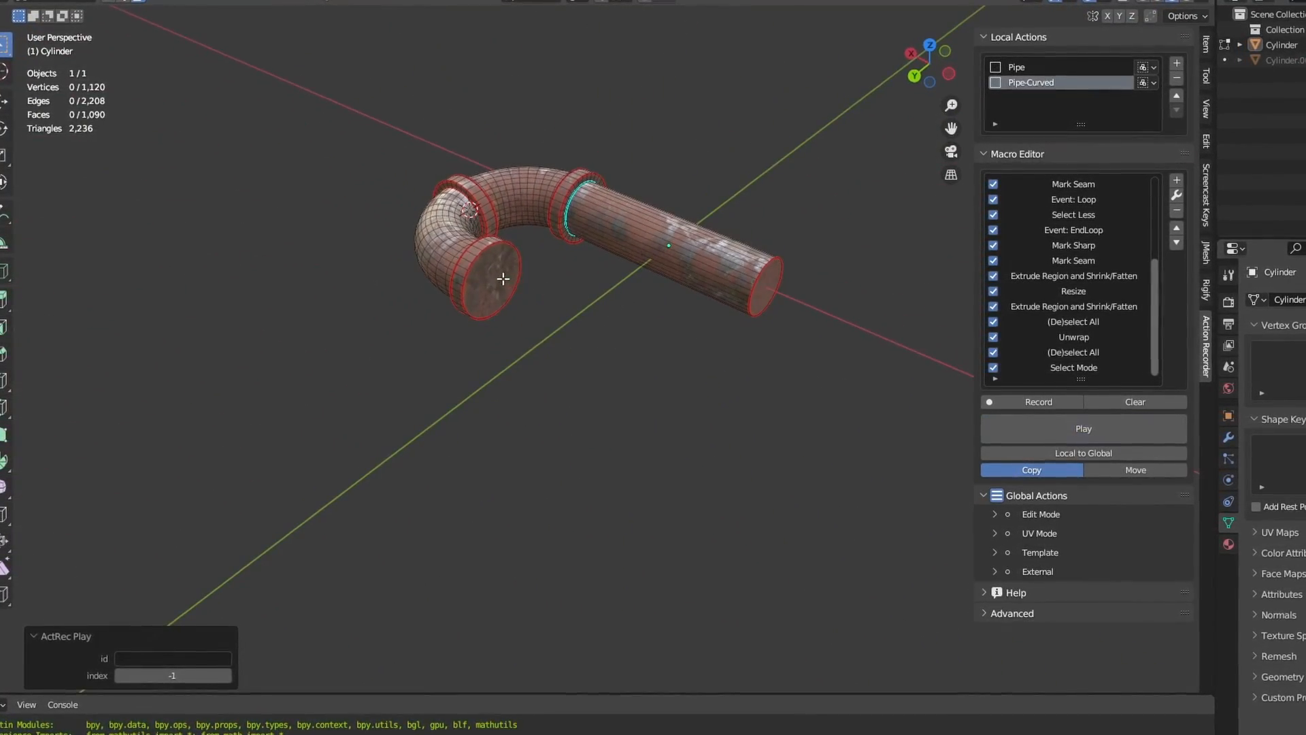
pyautogui.click(503, 279)
pyautogui.click(1037, 68)
pyautogui.click(1055, 440)
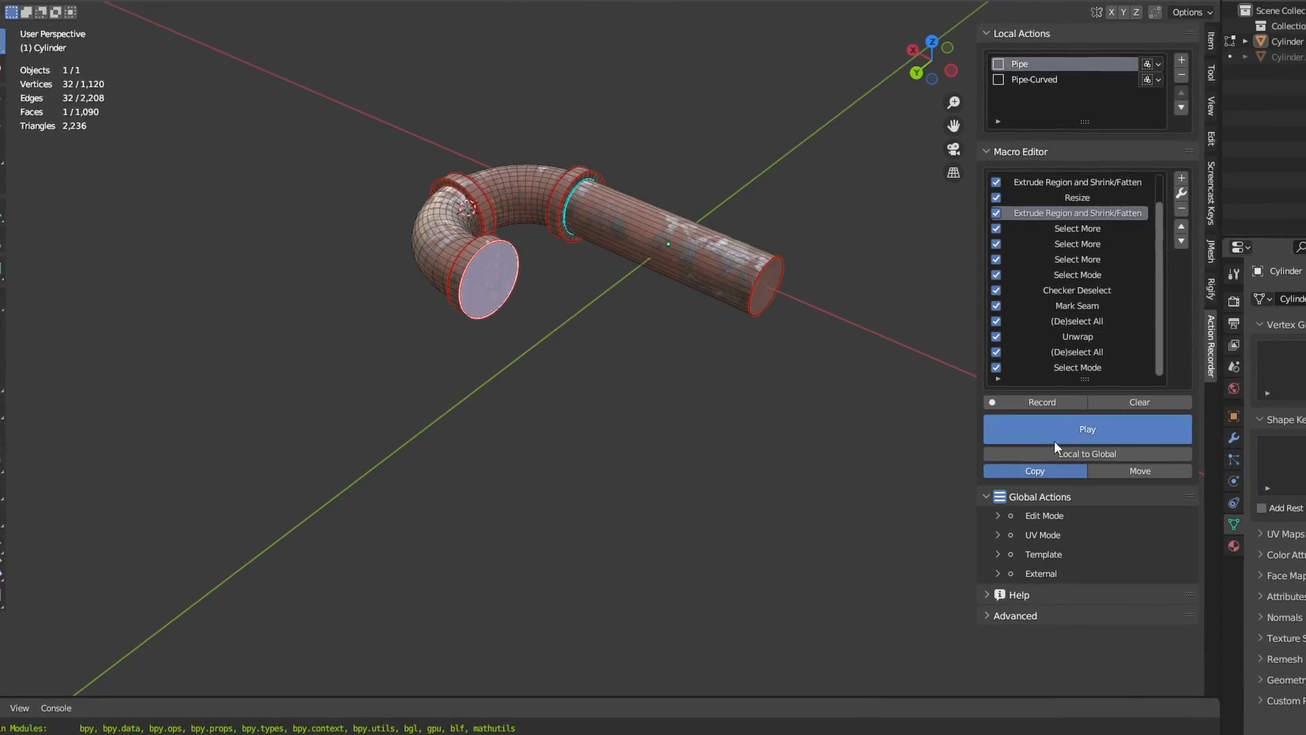
pyautogui.click(633, 348)
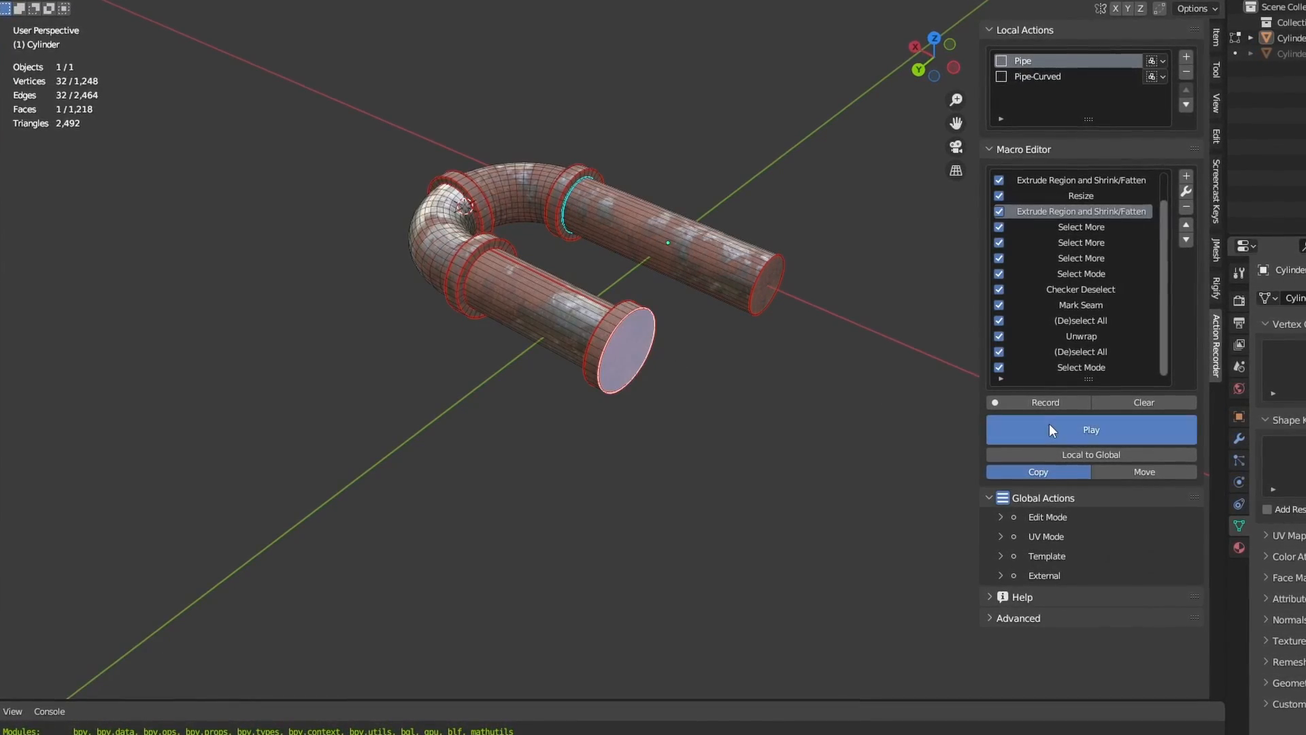
pyautogui.click(1049, 423)
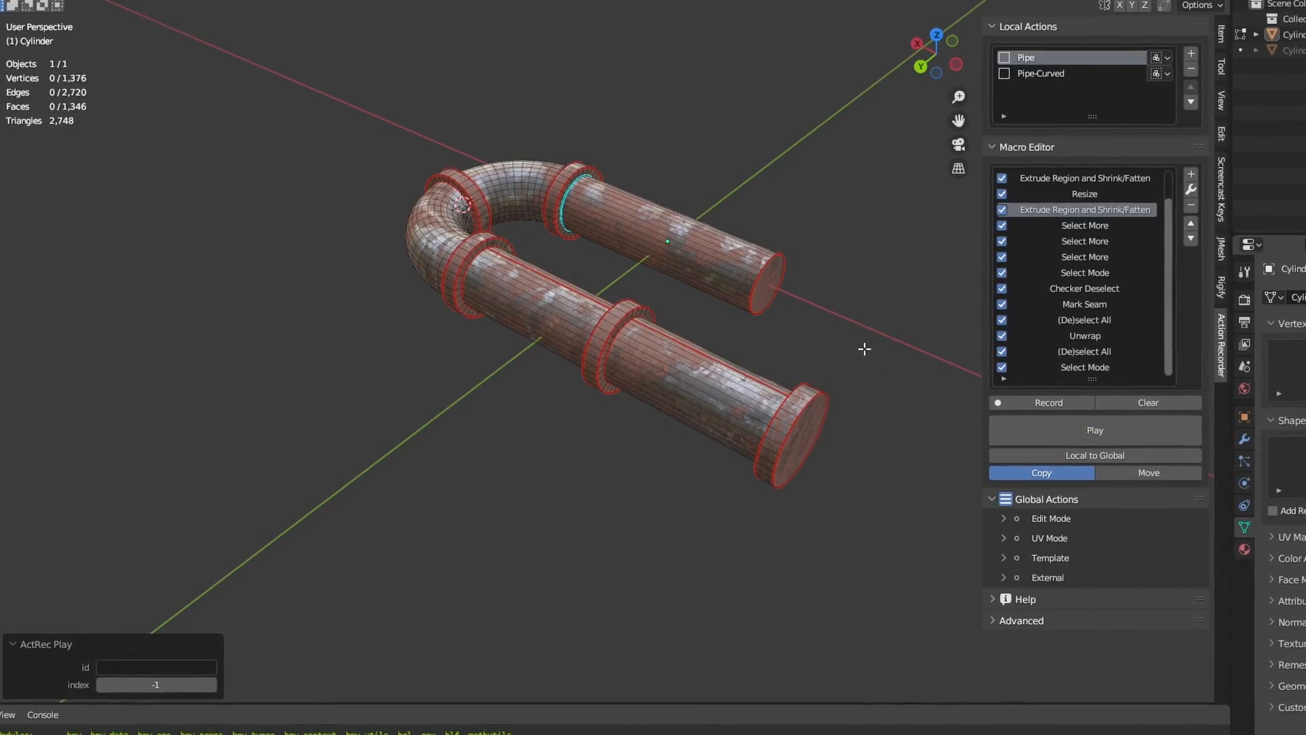
# Step: Switch to Object Mode and look over the completed pipe from different angles
pyautogui.hotkey('ctrl', 'Tab')
pyautogui.click(868, 272)
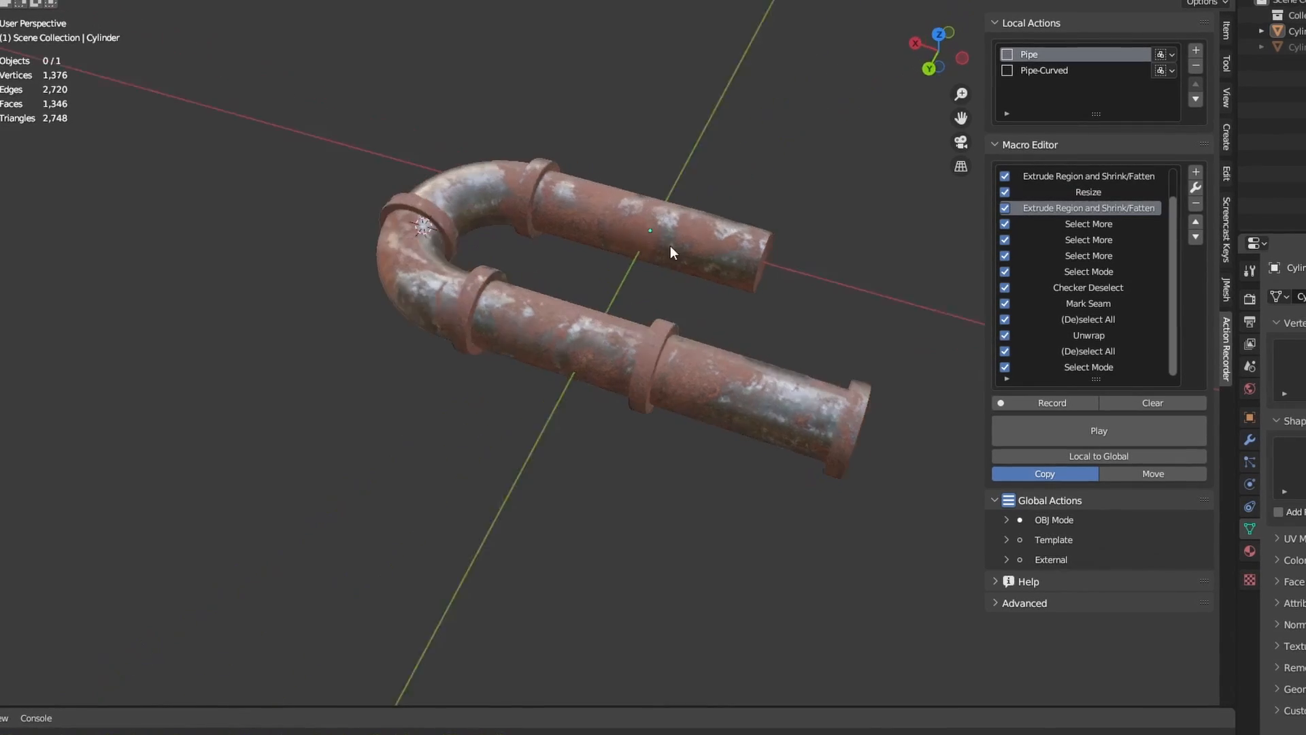
pyautogui.moveTo(671, 246); pyautogui.dragTo(720, 264, button='middle')
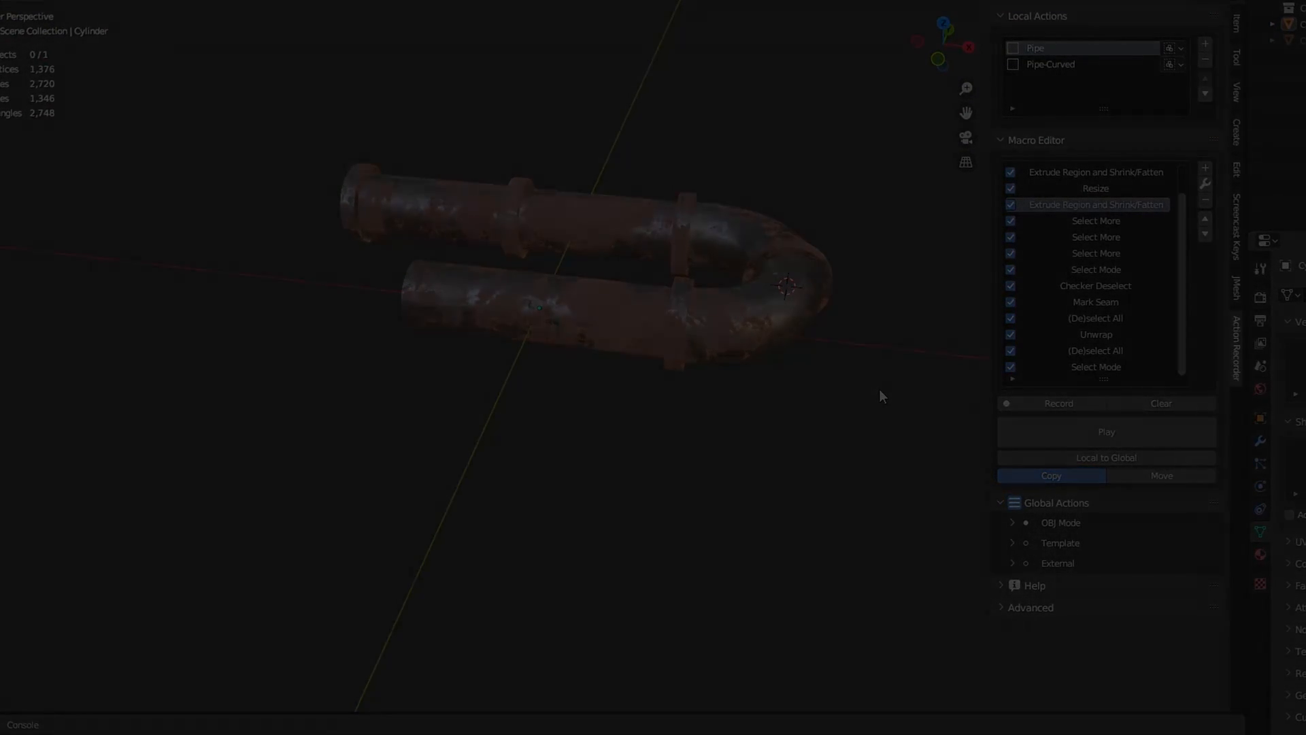